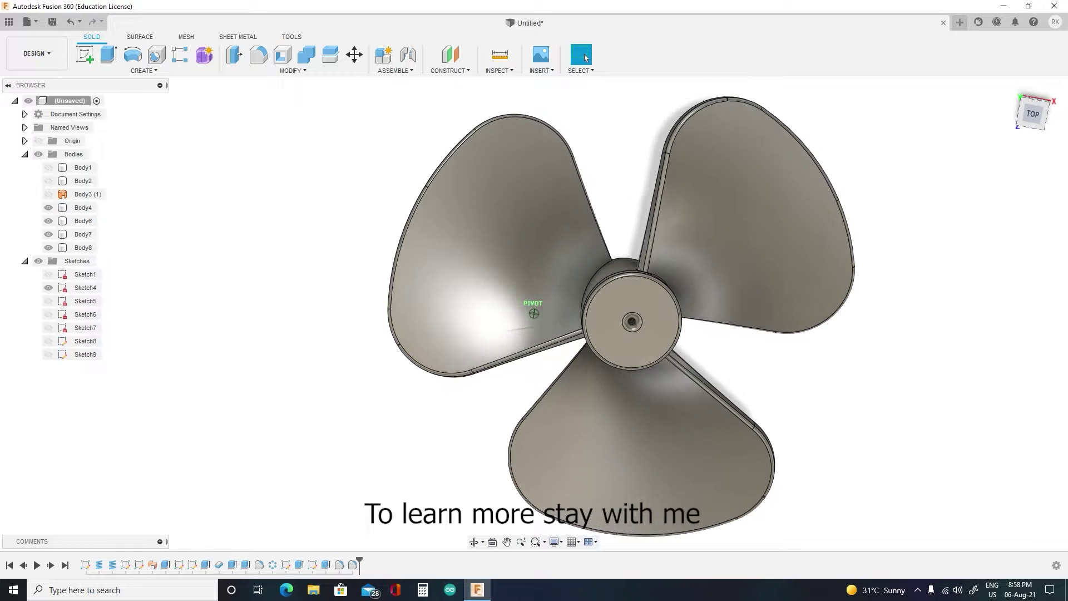
scroll(970, 228, down, 4)
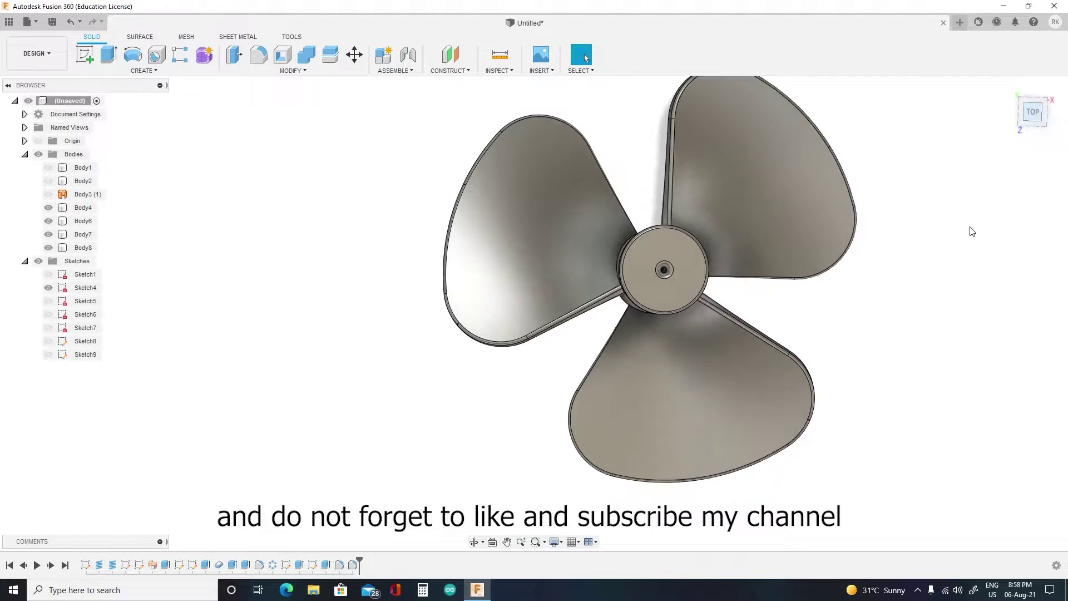
middle_drag(936, 253, 788, 293)
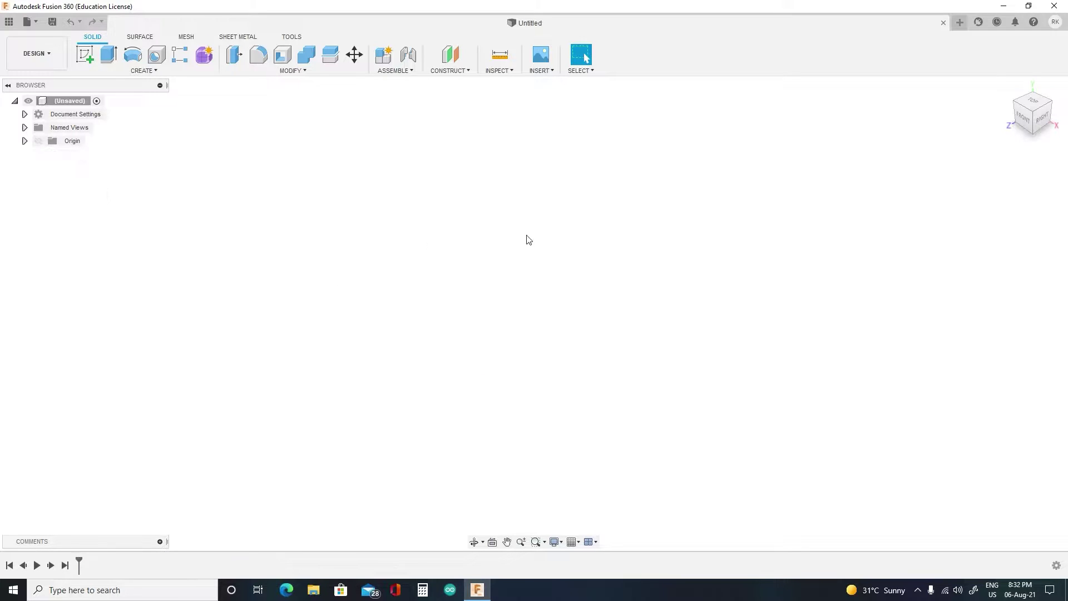
Step: Sketch a 30 mm diameter circle centred on the origin on the horizontal plane and finish the sketch
click(86, 60)
click(534, 340)
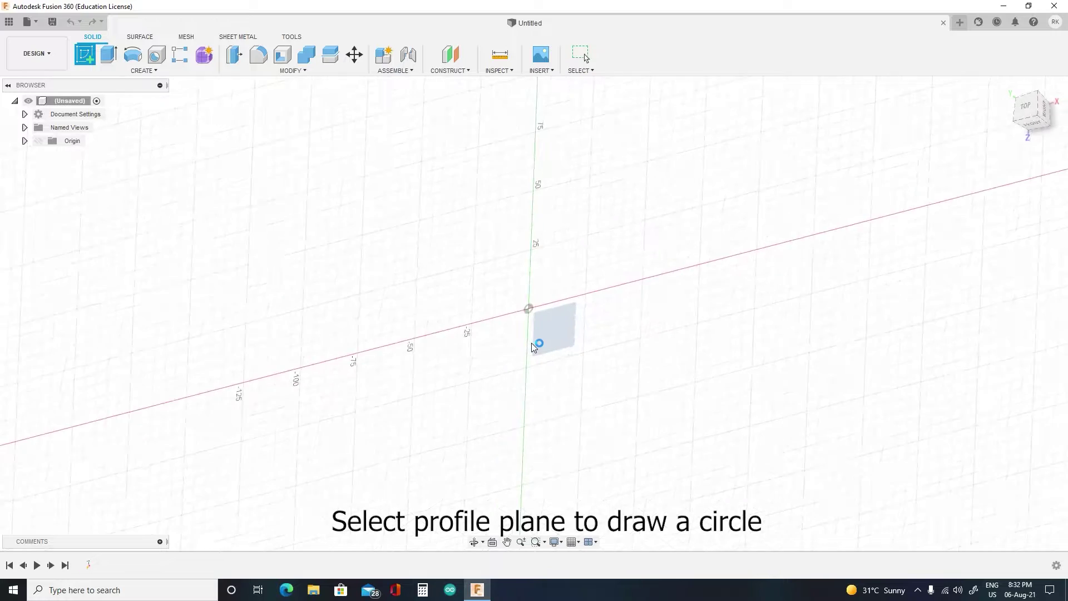
click(132, 54)
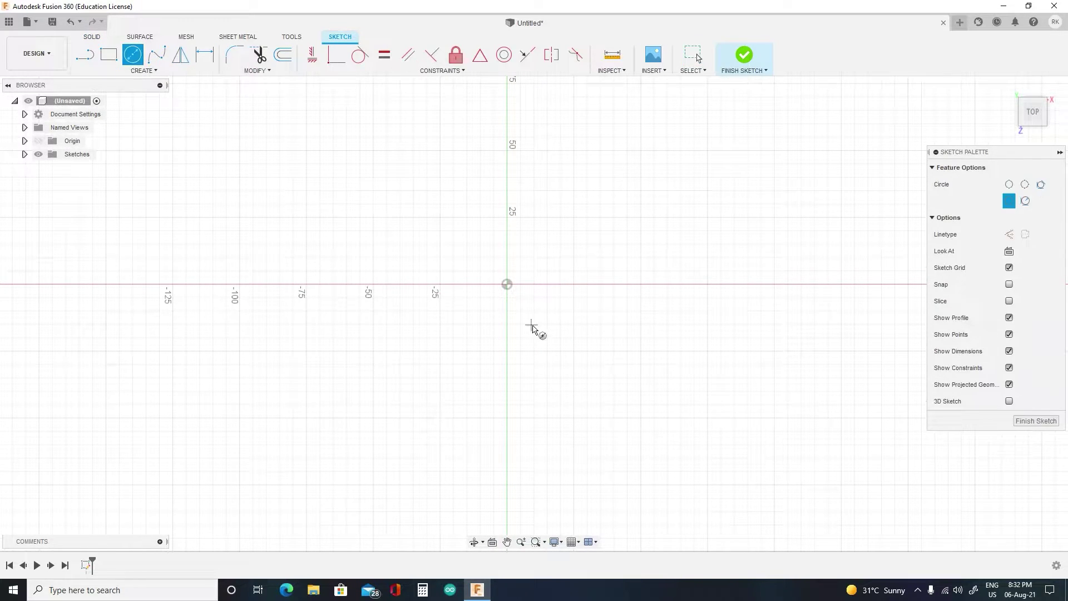
click(506, 285)
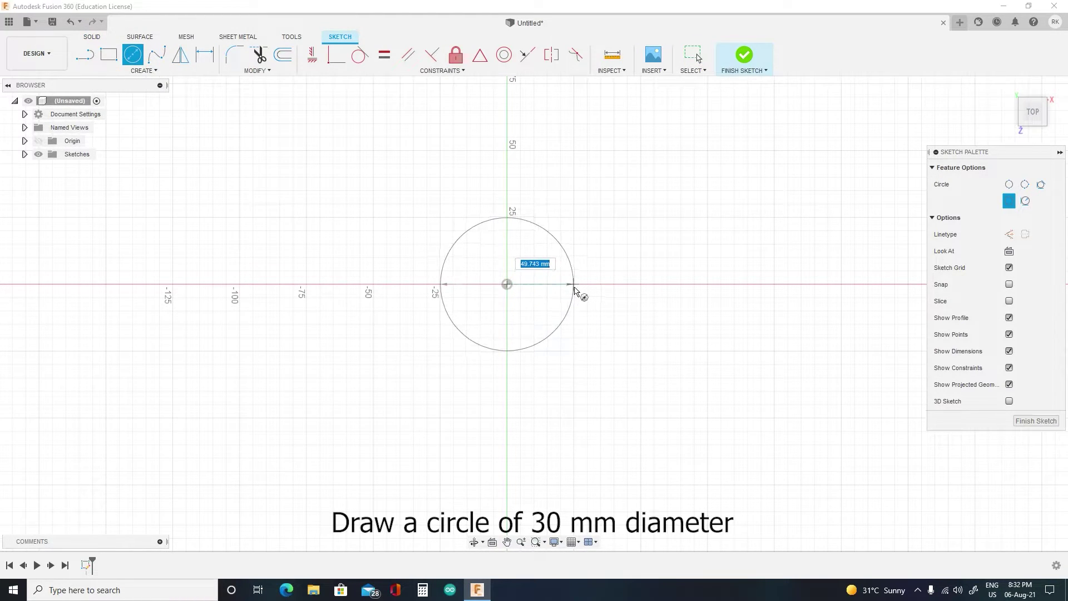
text(30)
key(Tab)
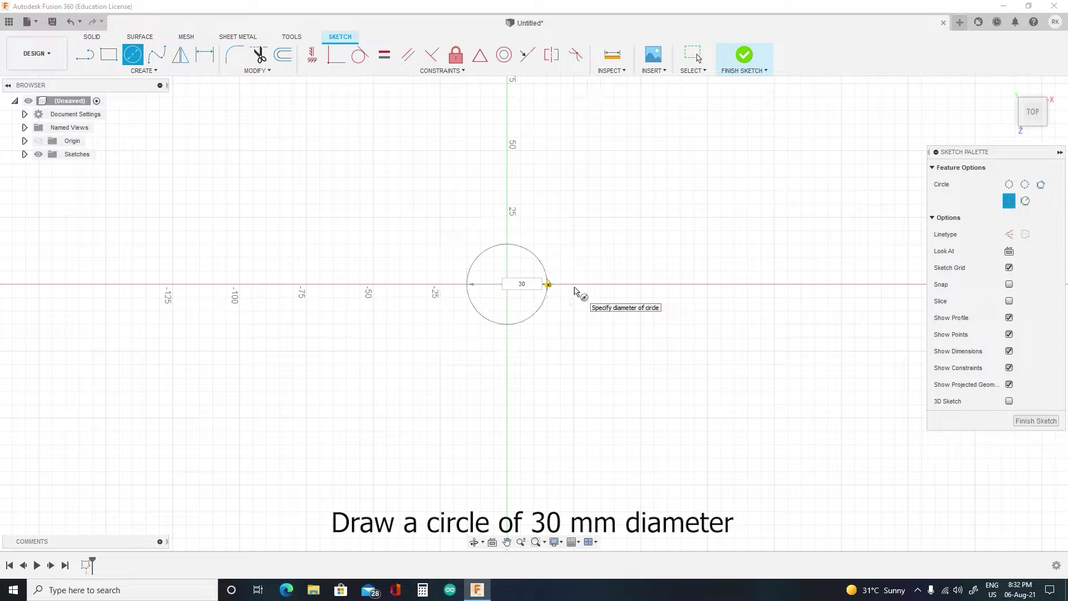
key(Return)
key(Escape)
scroll(525, 238, down, 3)
scroll(526, 230, up, 4)
scroll(526, 230, up, 2)
click(141, 71)
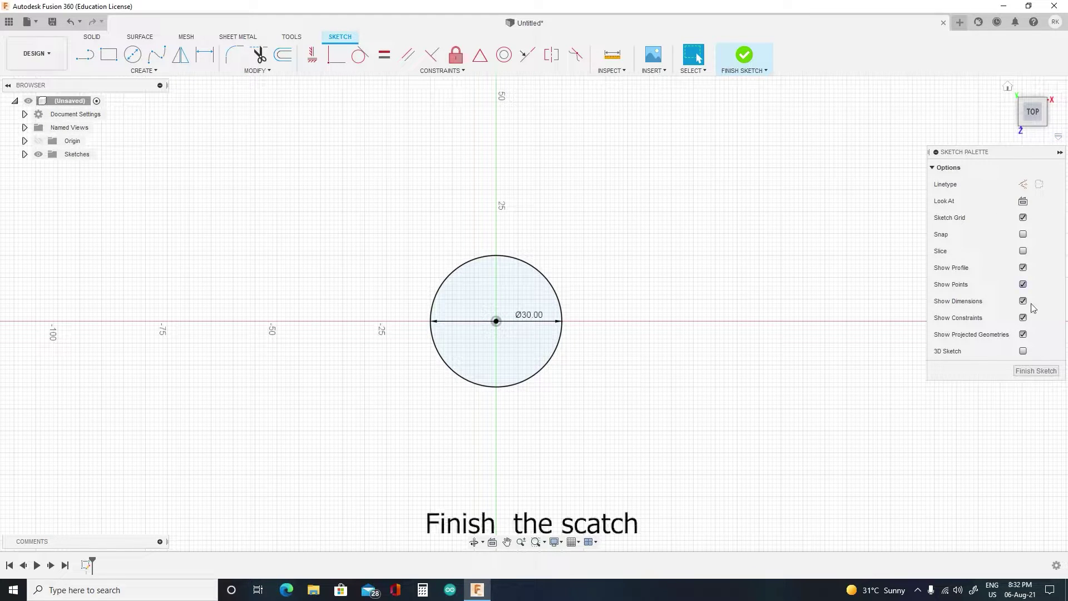
click(1045, 373)
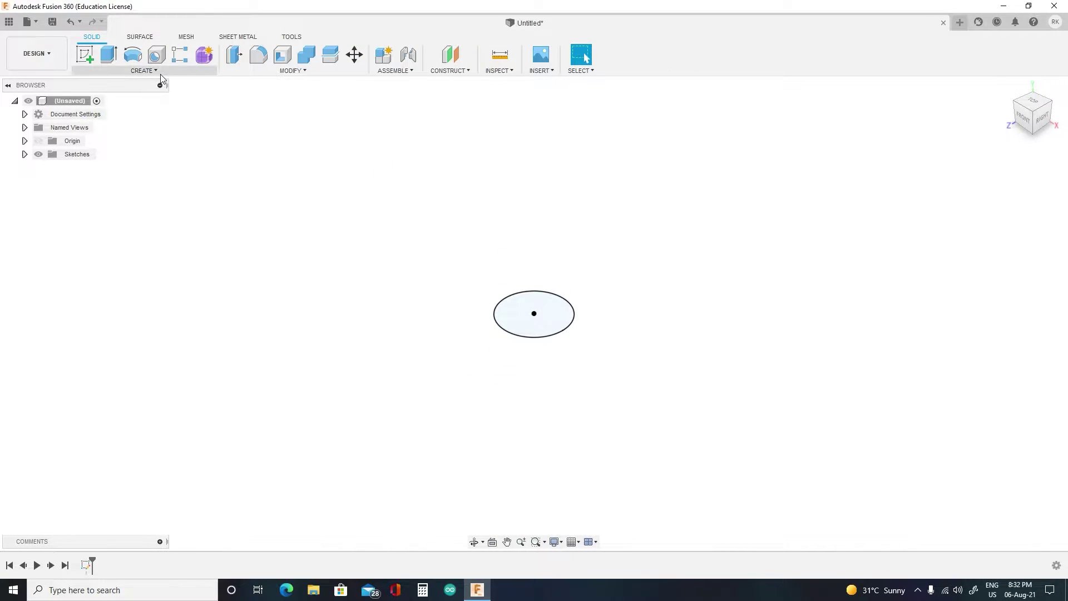
Step: Start a Coil on the horizontal plane with a 30 mm diameter base circle centred on the origin
click(146, 71)
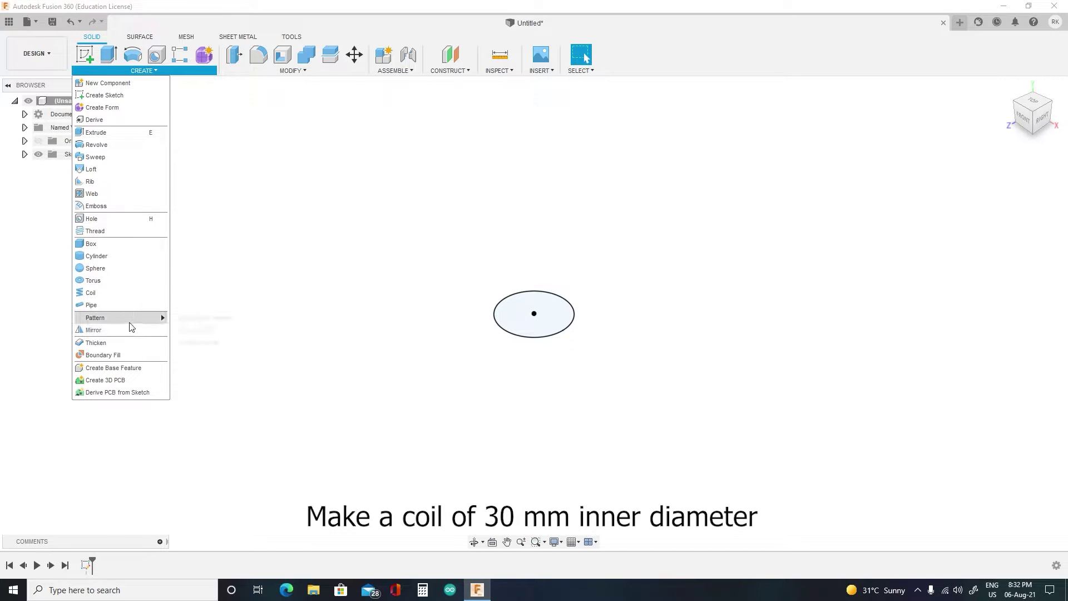
click(91, 293)
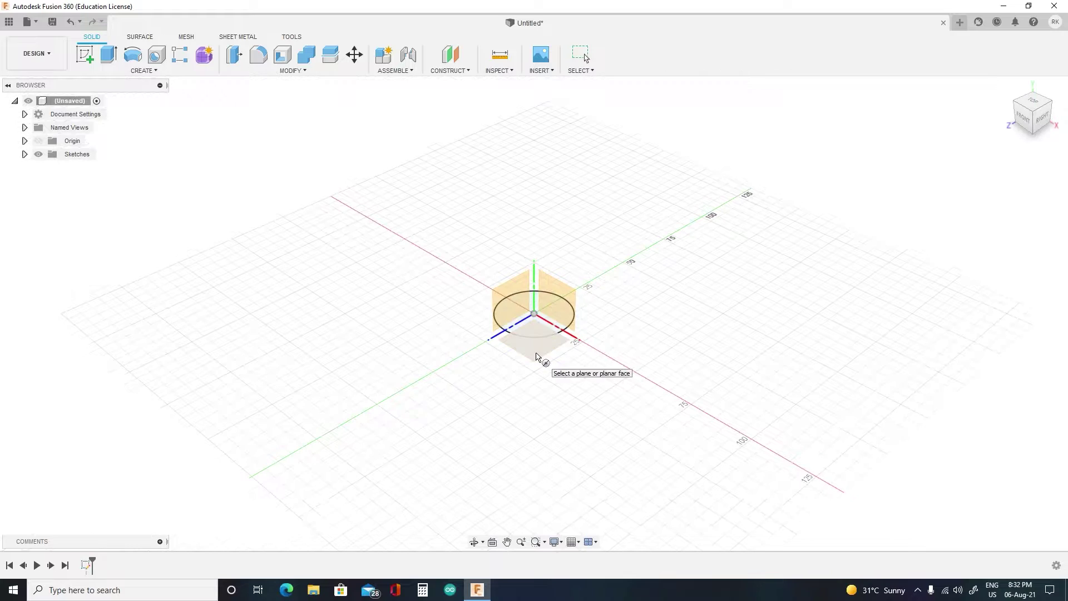
click(546, 356)
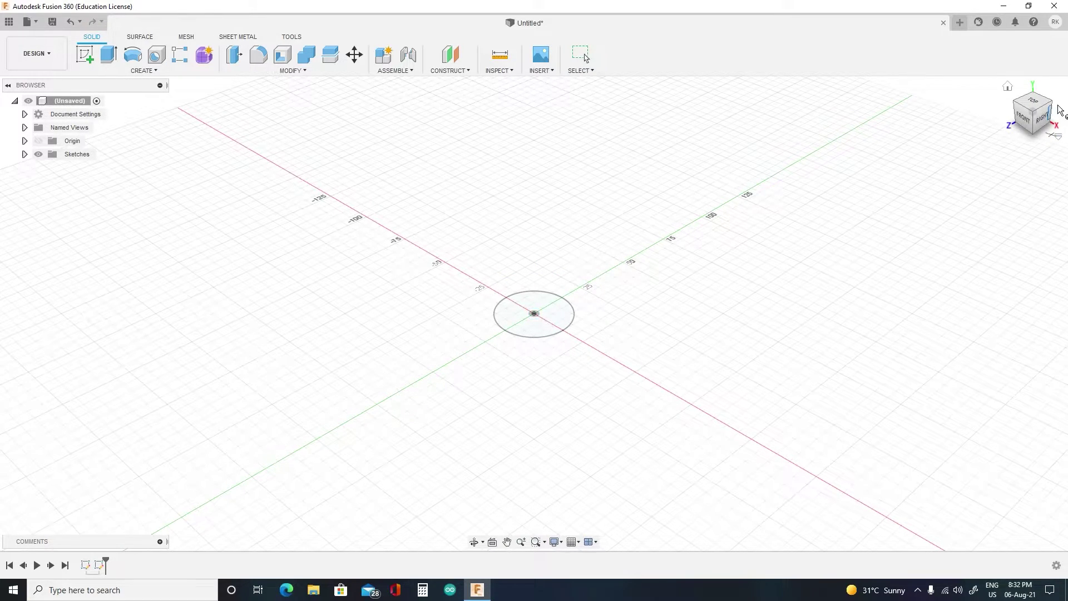
click(1041, 108)
scroll(565, 370, up, 5)
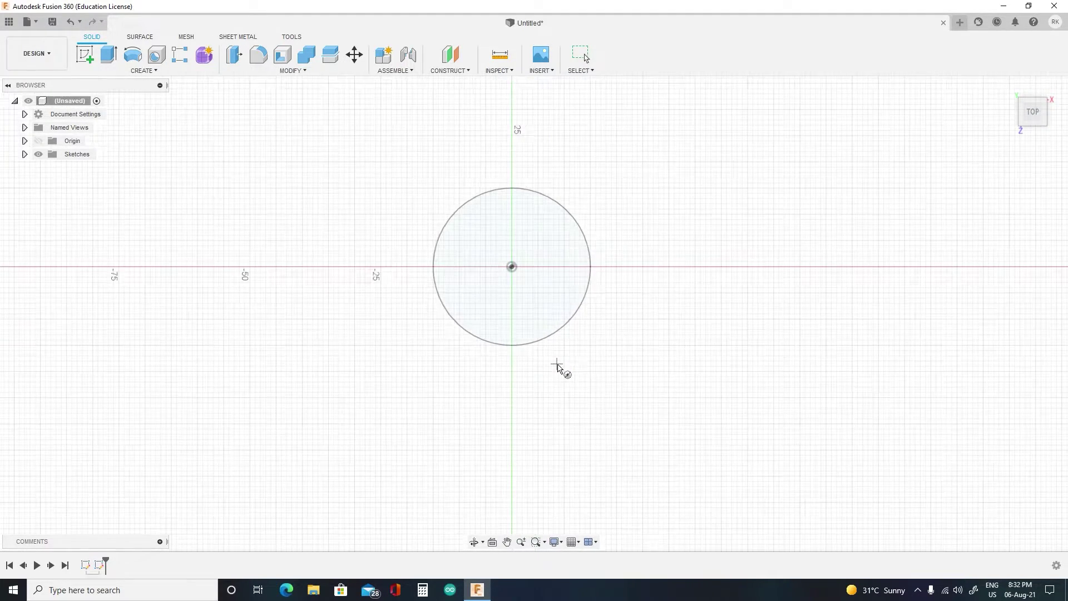
click(511, 266)
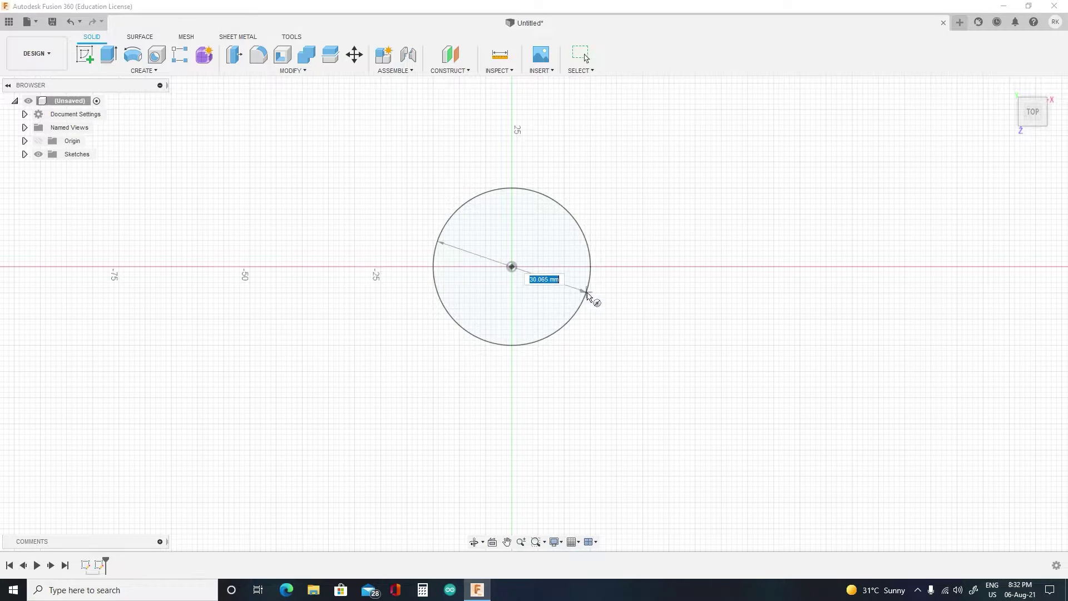
text(30)
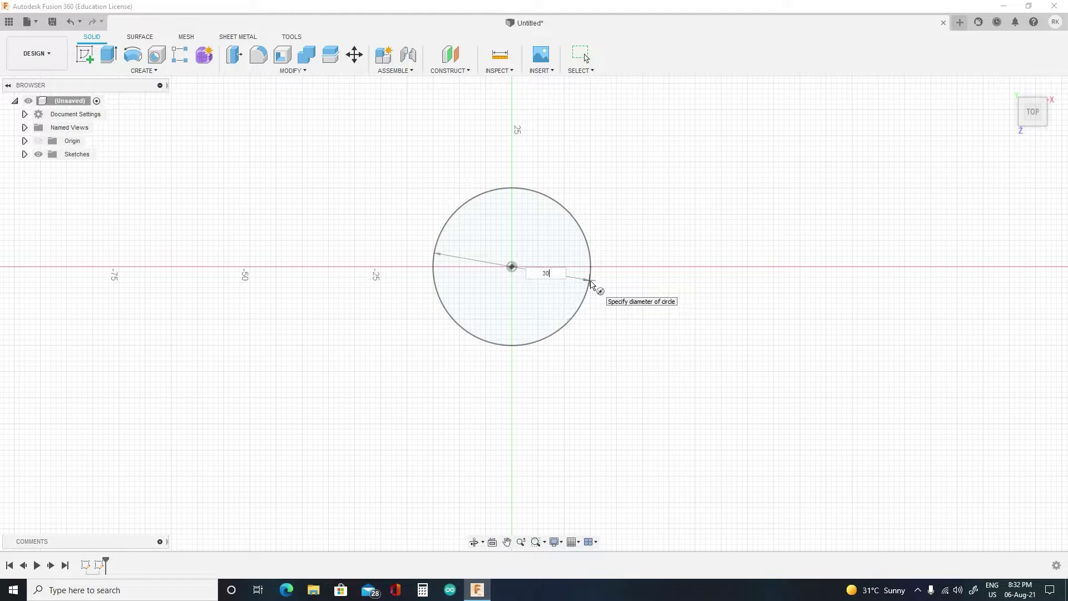
key(Return)
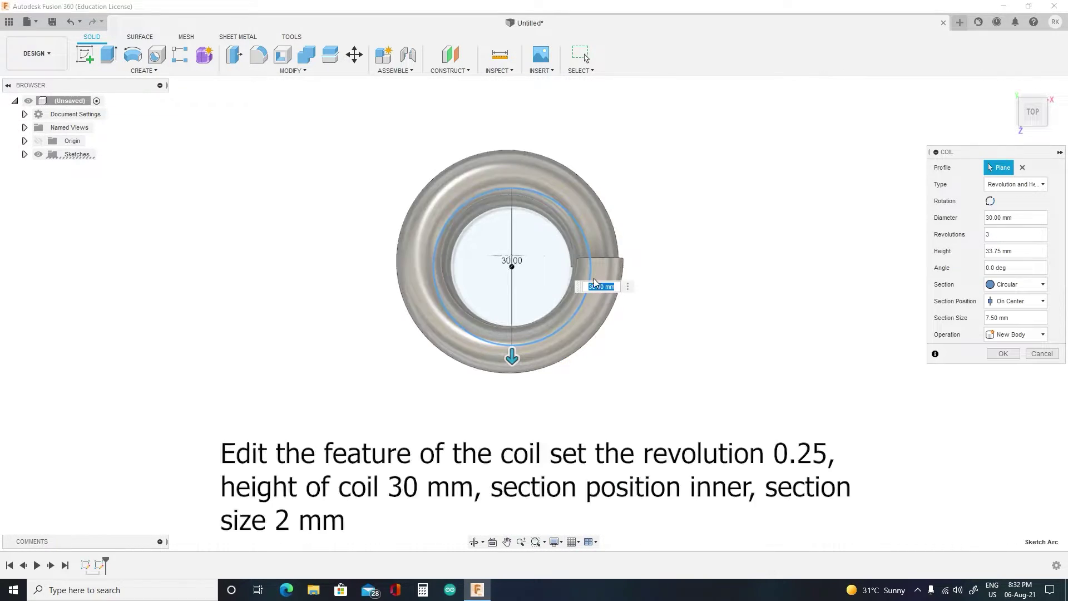
Step: Set the coil to 0.25 revolutions, 30 mm height, Inside section position and 2 mm section size, and create it as a new body
click(1021, 235)
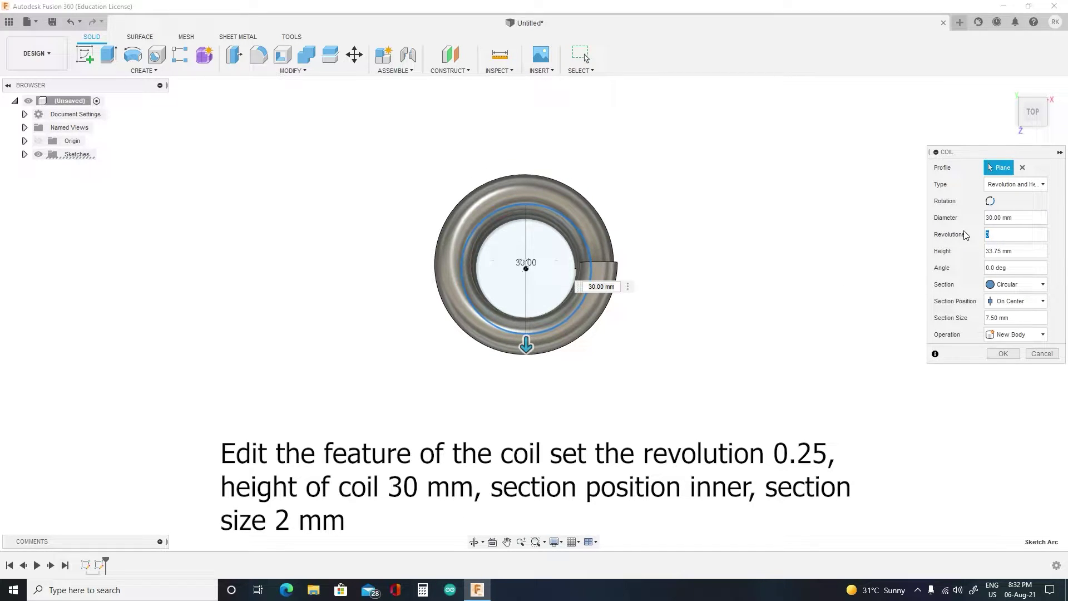
text(0.25)
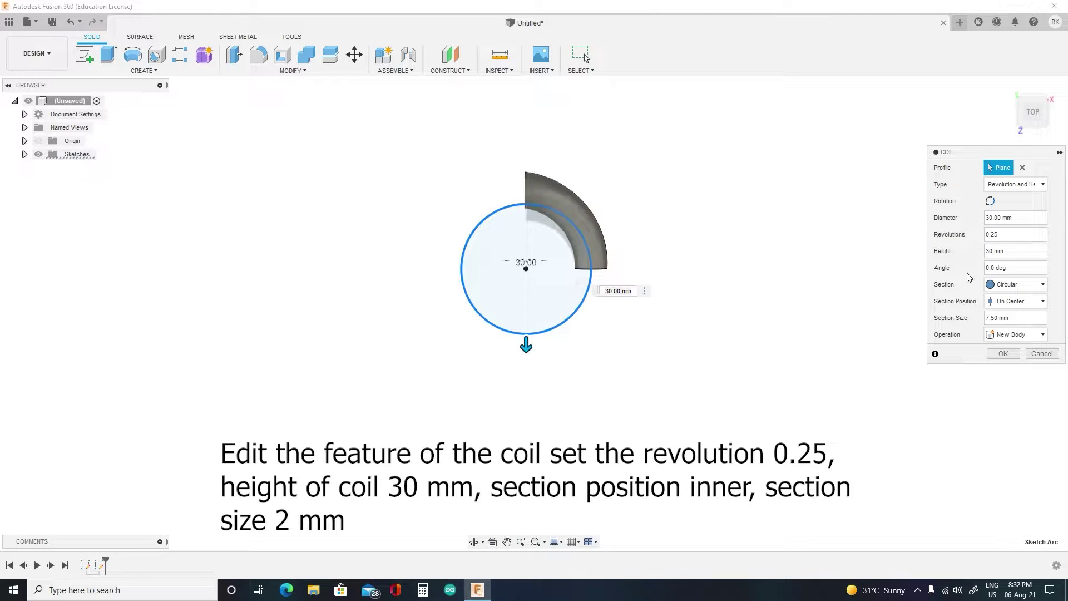
click(994, 303)
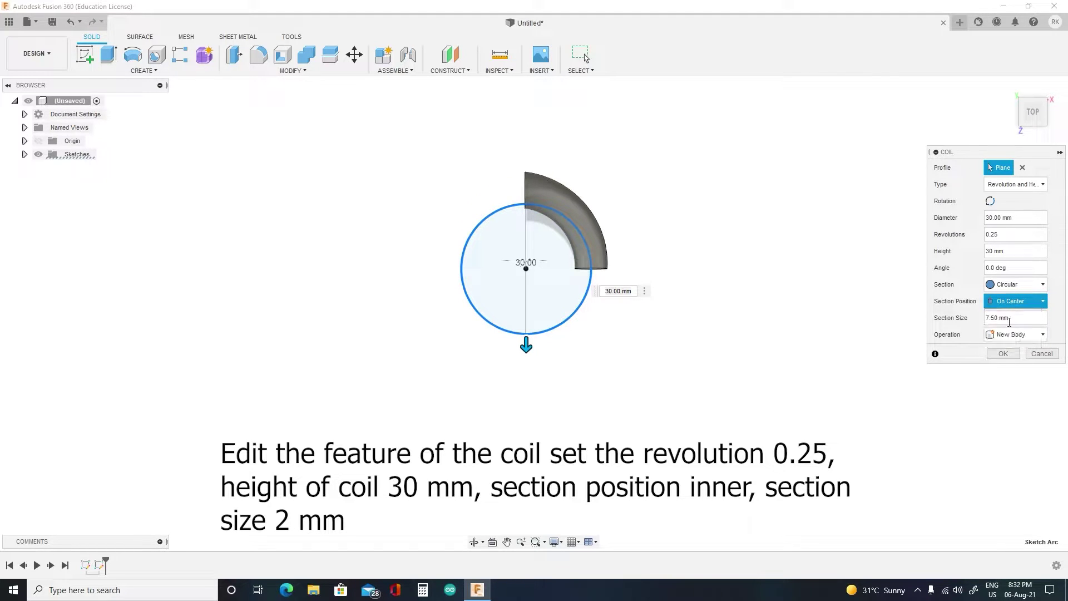
click(1004, 316)
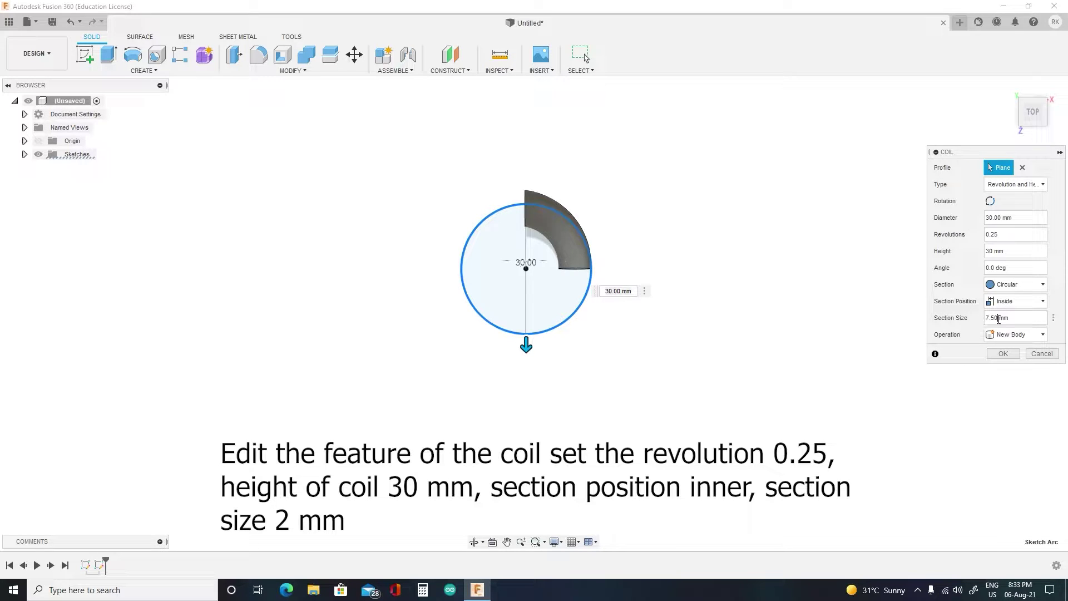
text(2)
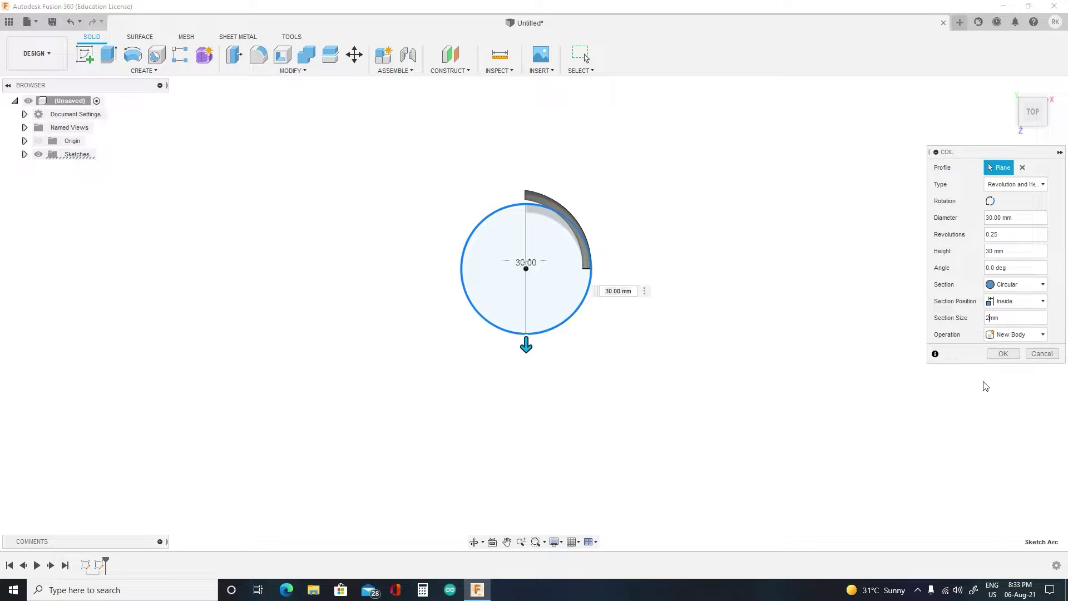
click(1003, 354)
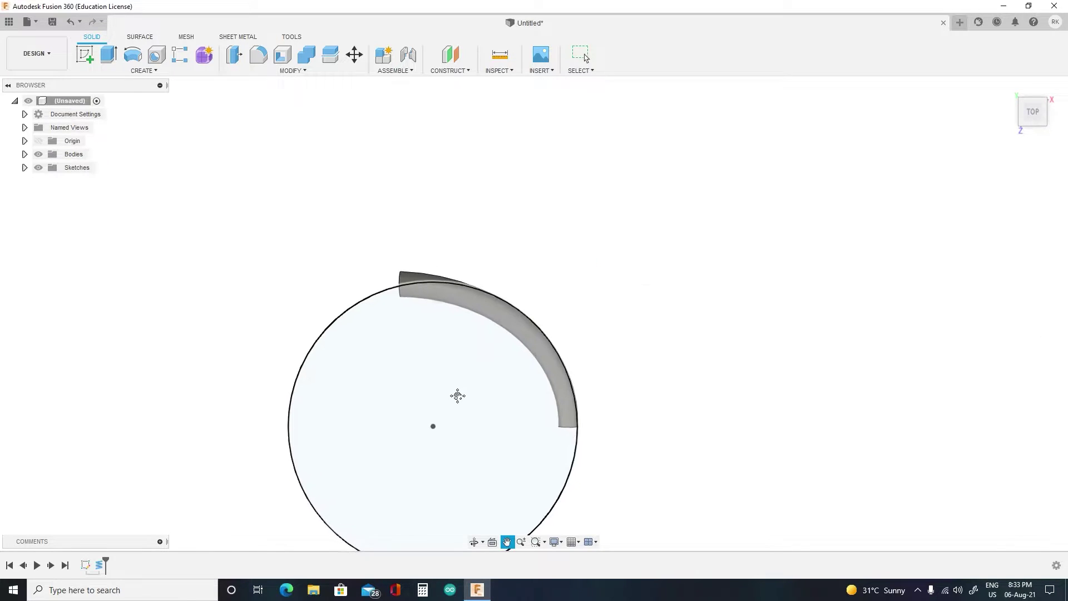
Step: Examine the quarter-turn coil and its base circle from above, below and at an angle
middle_drag(458, 395, 511, 358)
mouse_move(1038, 112)
mouse_down()
mouse_move(1040, 103)
mouse_move(1033, 124)
mouse_up()
scroll(555, 495, down, 3)
scroll(543, 484, up, 2)
scroll(558, 463, down, 2)
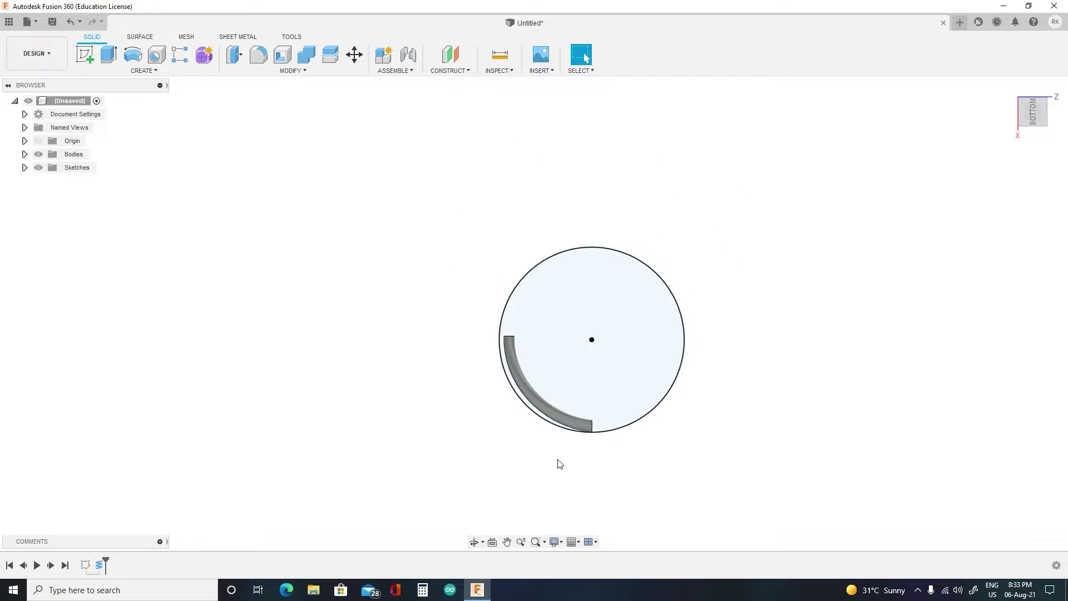
click(1038, 103)
mouse_move(1037, 96)
mouse_down()
mouse_move(1017, 128)
mouse_move(1053, 152)
mouse_up()
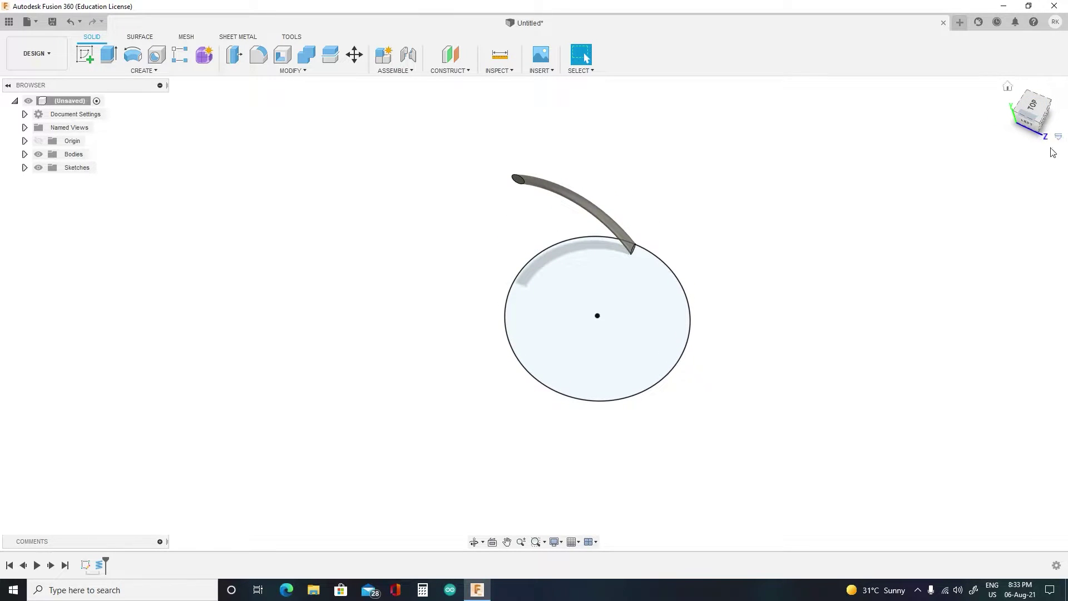
click(1053, 116)
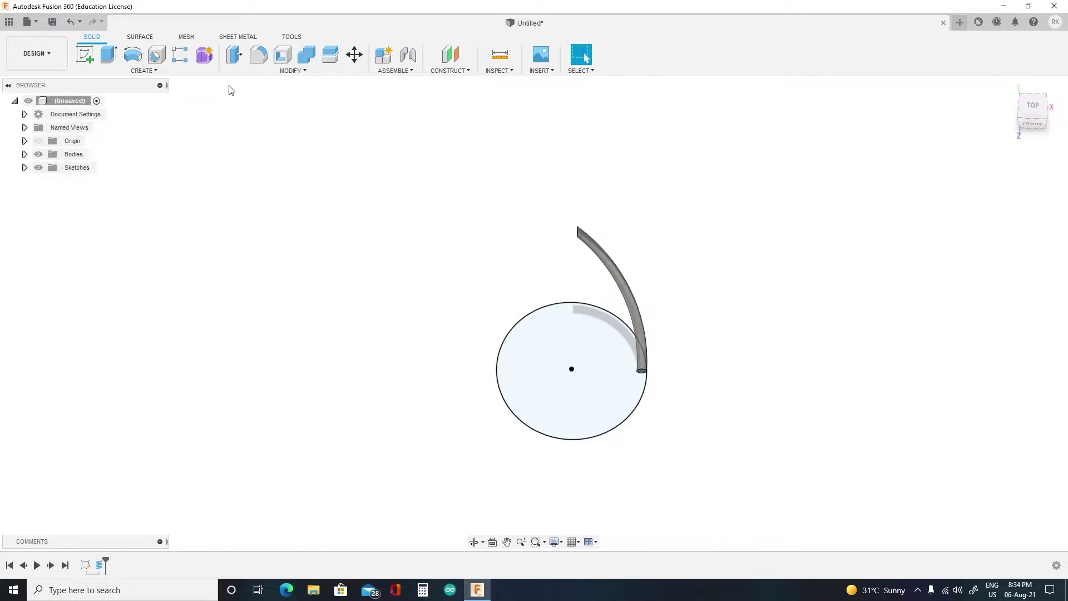
Step: Start a second Coil on the horizontal plane with a 150 mm diameter base circle centred on the origin
click(89, 59)
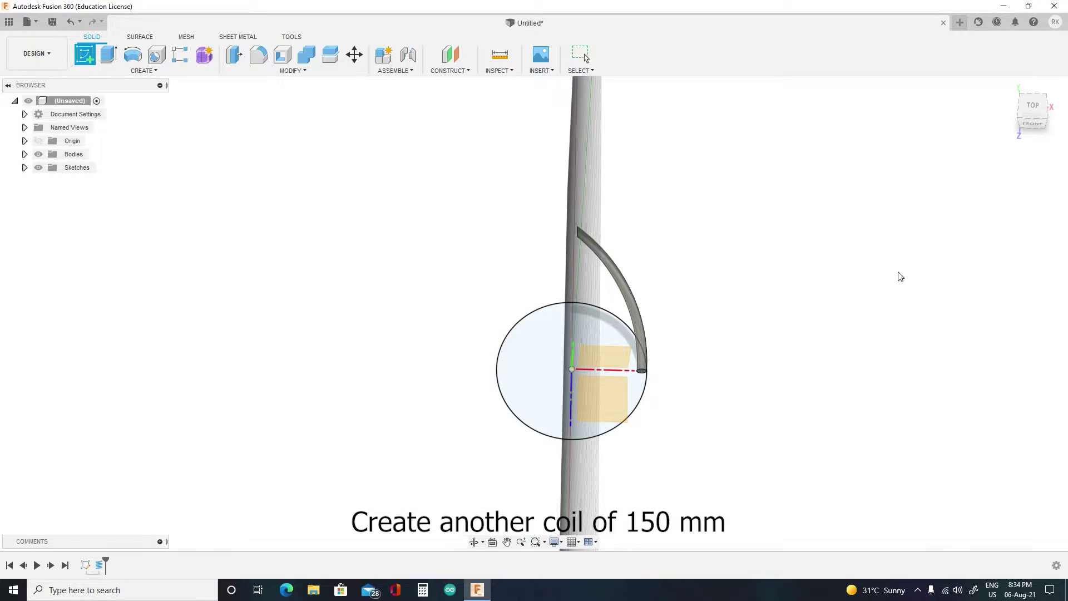
click(145, 71)
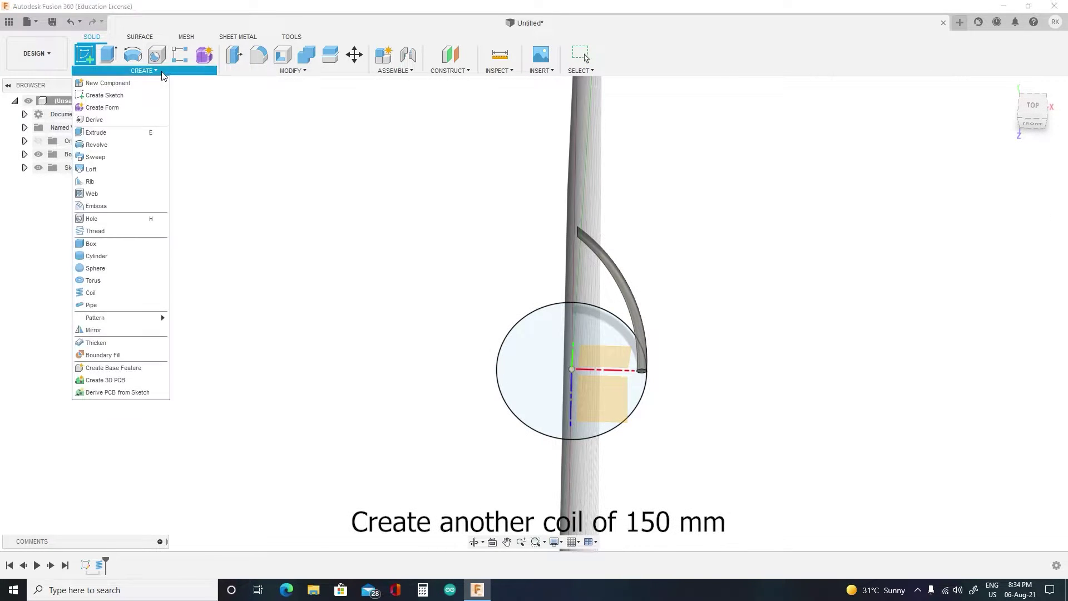
click(145, 304)
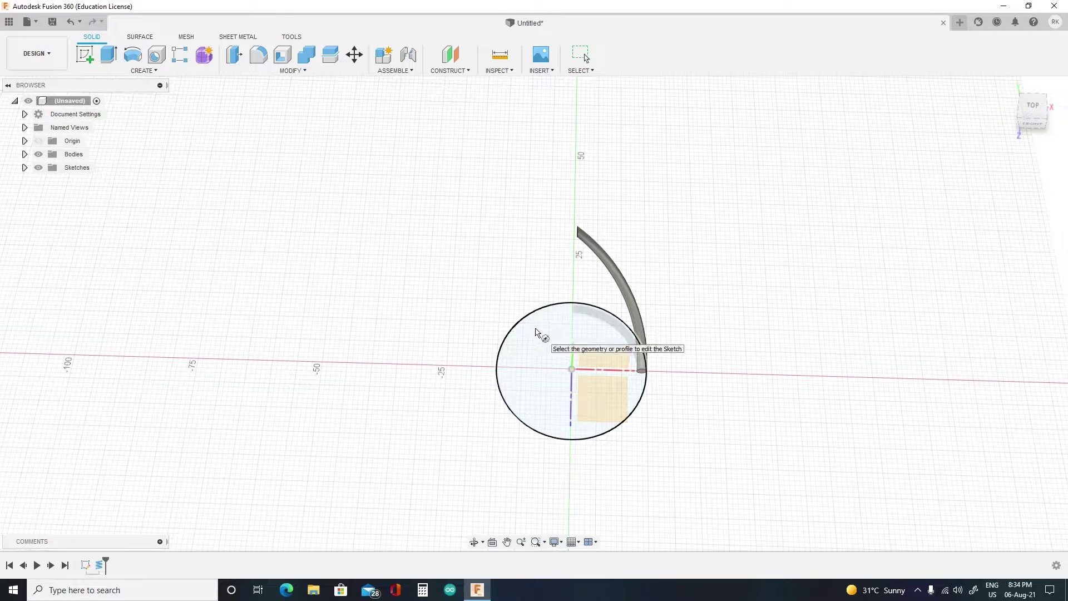
click(548, 334)
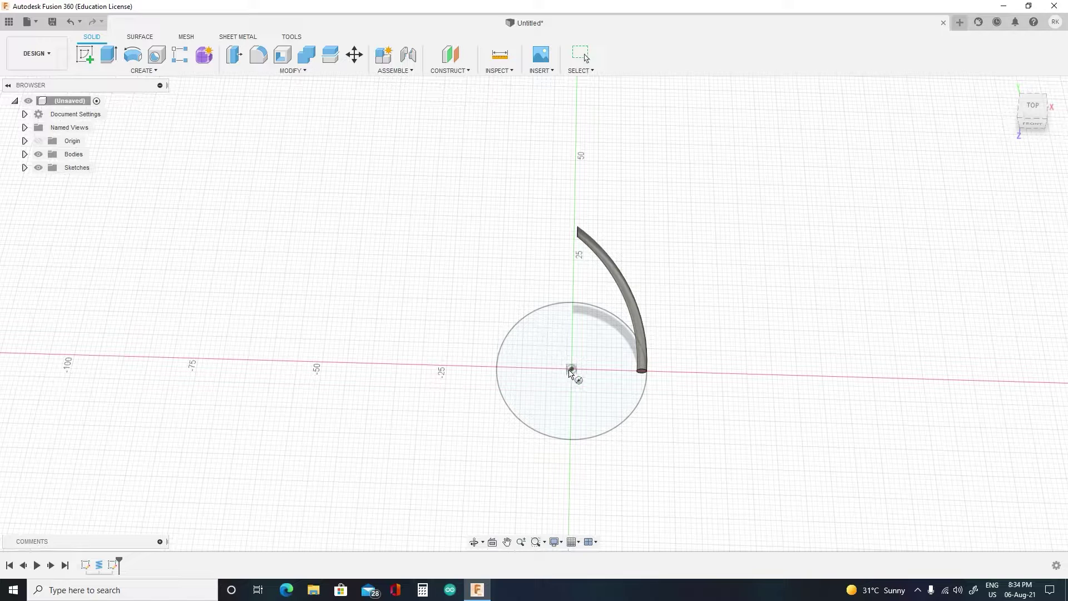
click(571, 368)
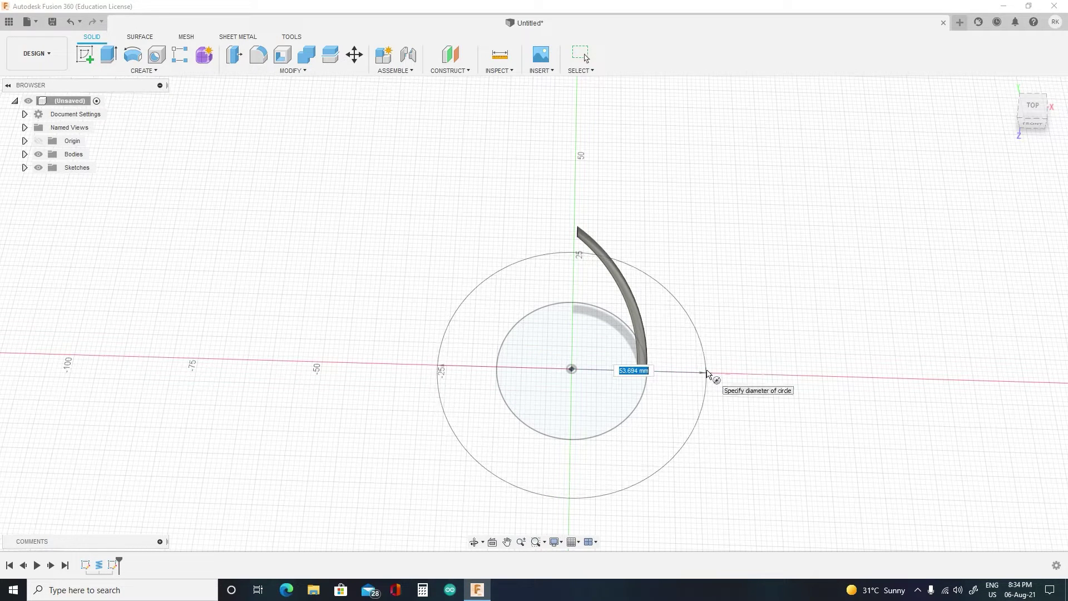
text(150)
key(Return)
scroll(708, 374, down, 1)
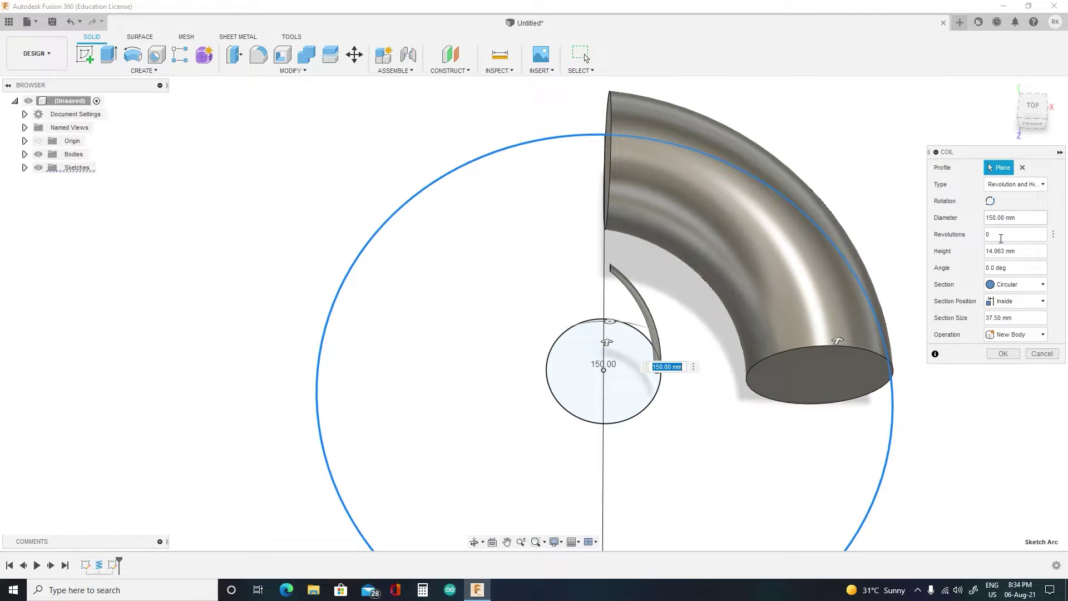
Step: Give the 150 mm coil 0.25 revolutions, a 30 mm height and a 2 mm section size, and create it as a new body
click(1001, 239)
drag(1006, 251, 964, 253)
text(30)
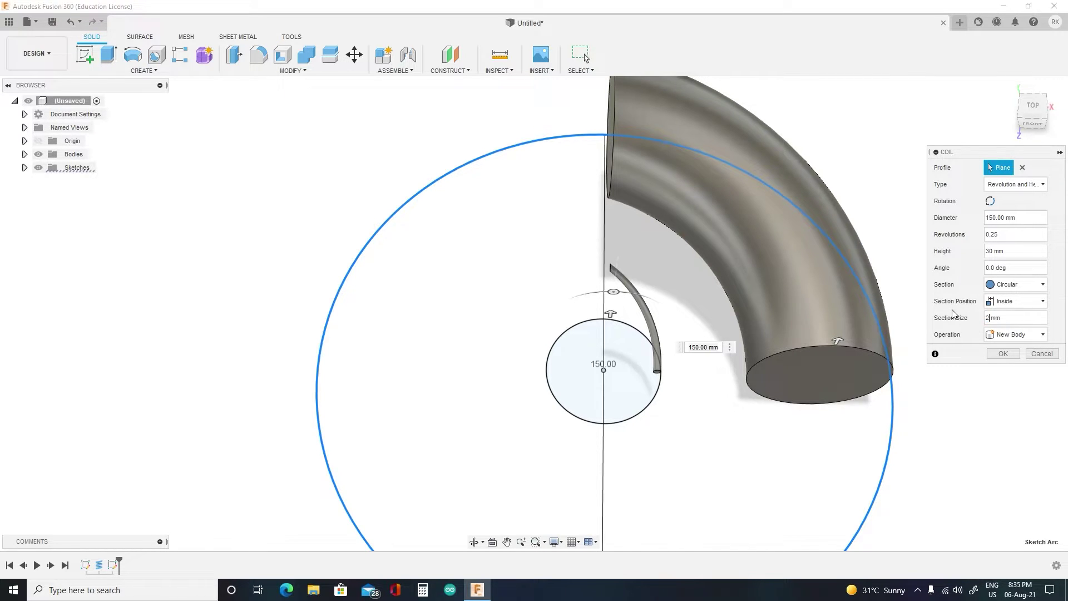
click(1002, 354)
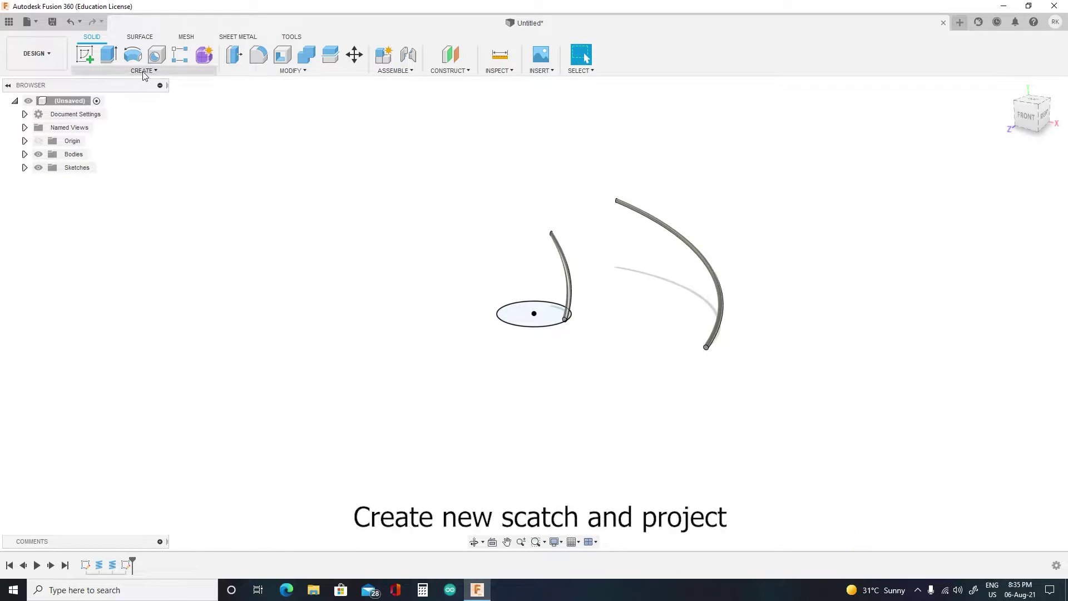
Step: Start a new sketch on the horizontal origin plane
click(143, 70)
mouse_move(129, 325)
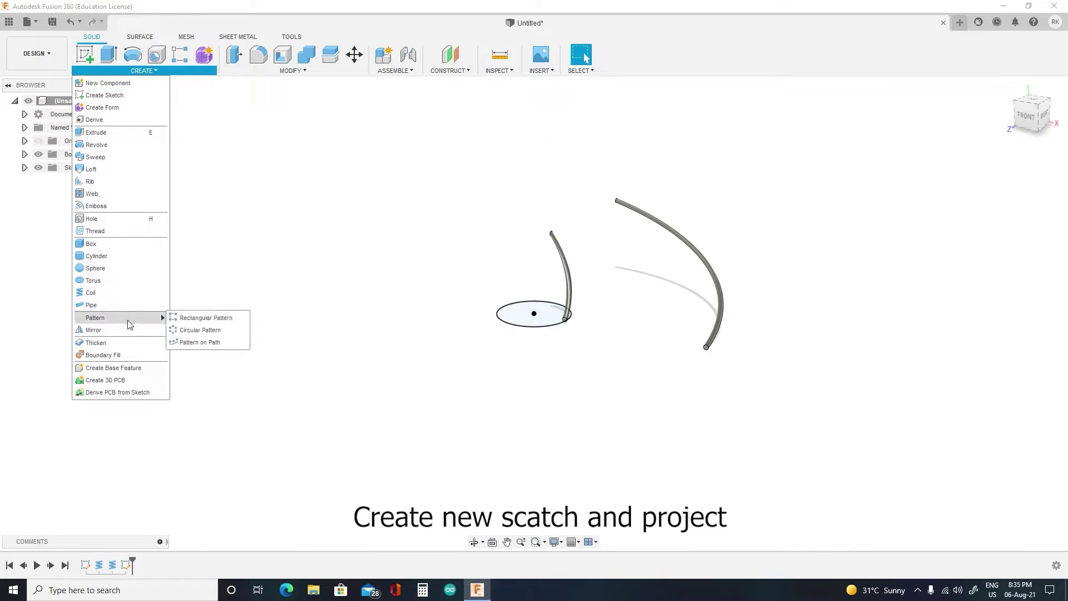
click(115, 96)
click(565, 325)
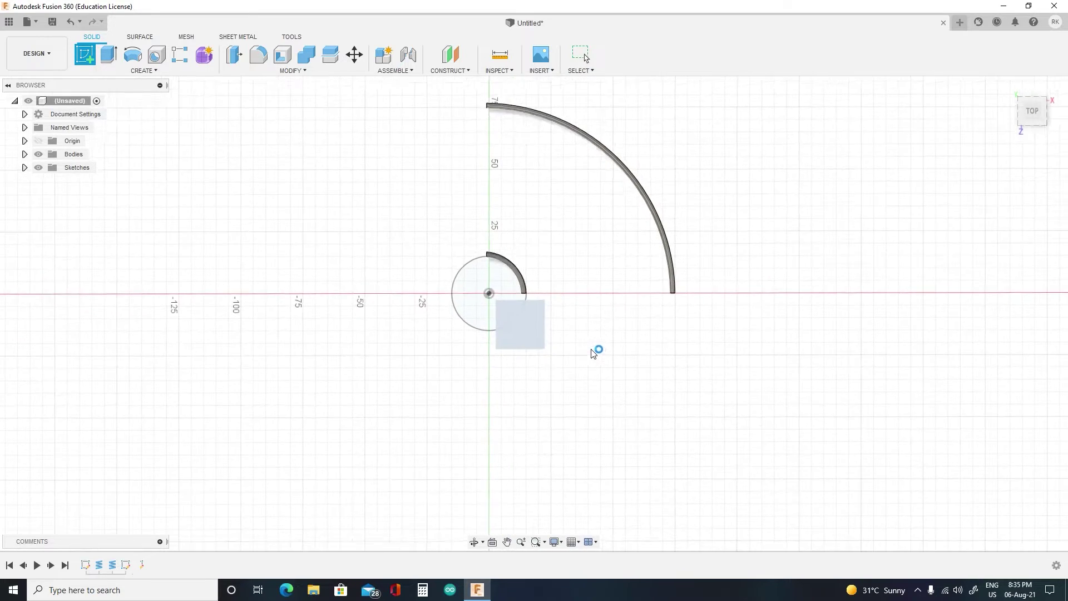
middle_drag(439, 336, 410, 358)
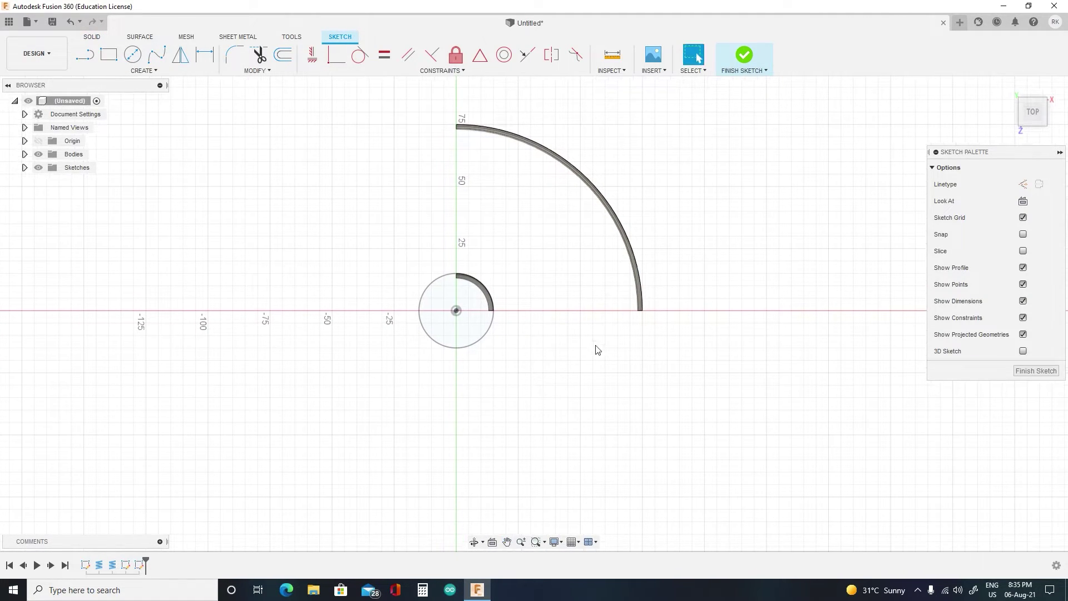
Step: Include the curved edges of the large and small coils in the sketch as 3D geometry
drag(1033, 124, 1009, 94)
click(139, 70)
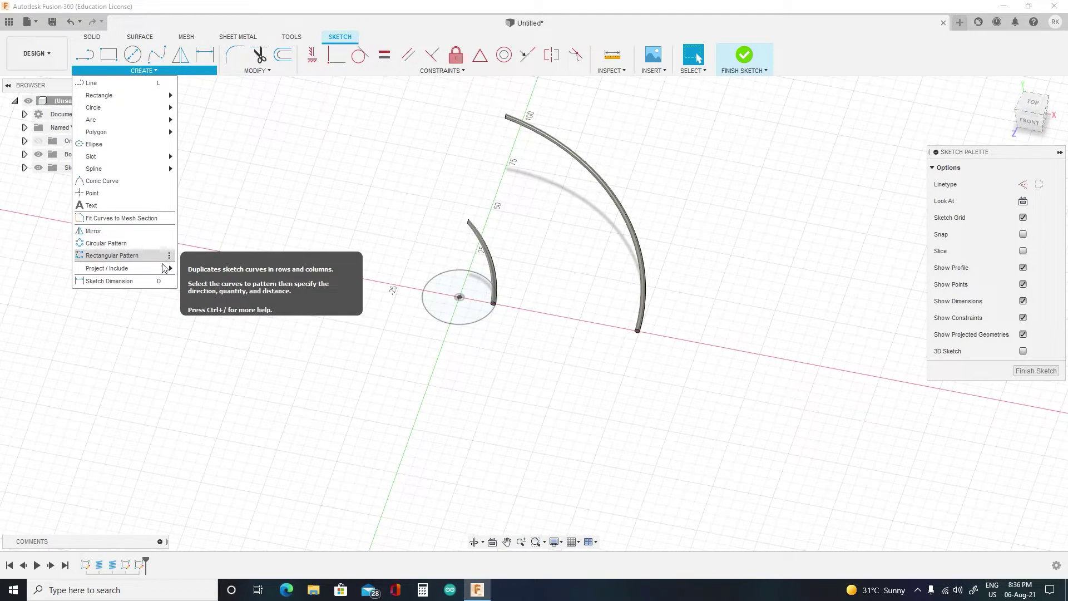
click(198, 301)
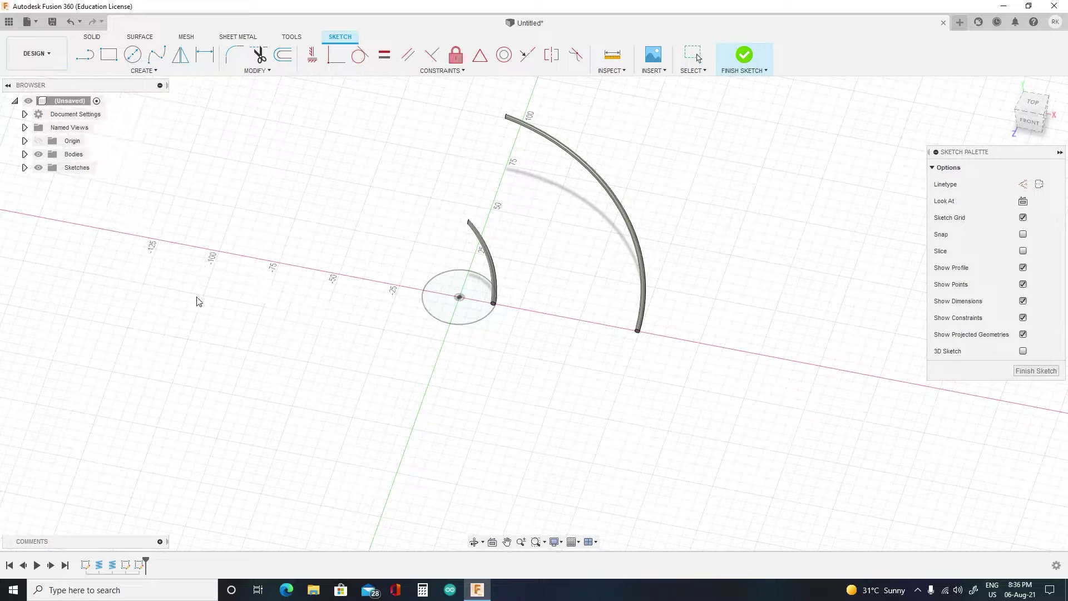
click(641, 276)
click(497, 281)
scroll(643, 374, up, 2)
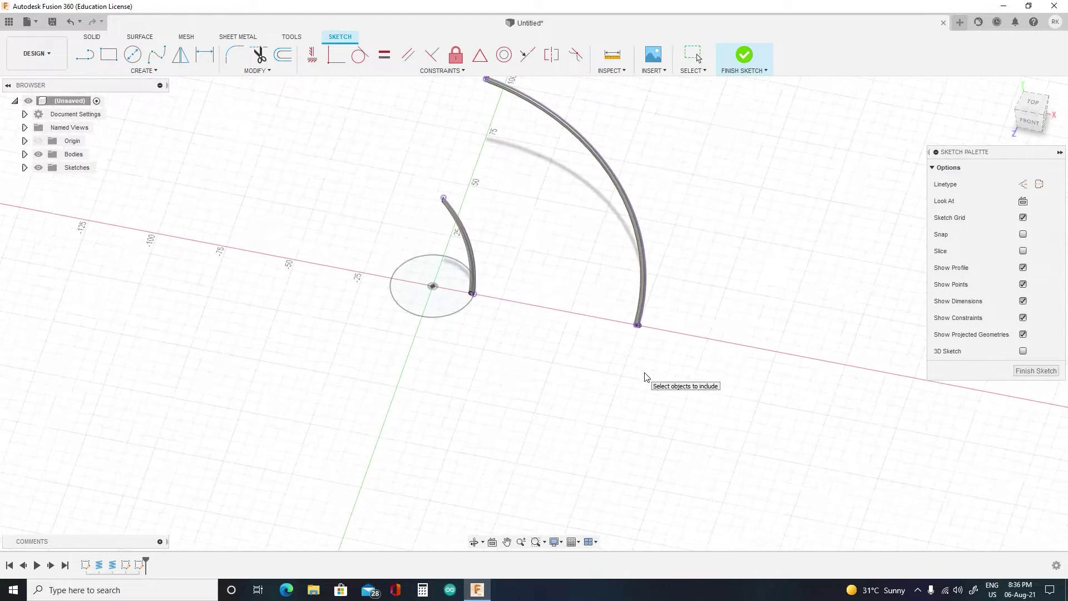
middle_drag(668, 326, 734, 389)
scroll(660, 399, down, 3)
scroll(617, 386, up, 5)
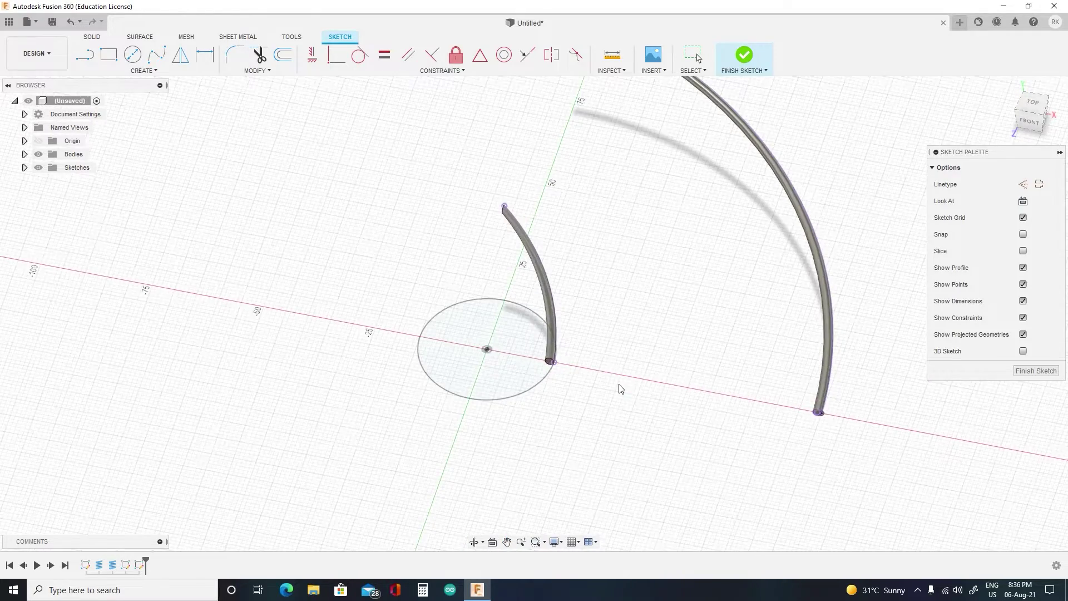
middle_drag(591, 360, 606, 337)
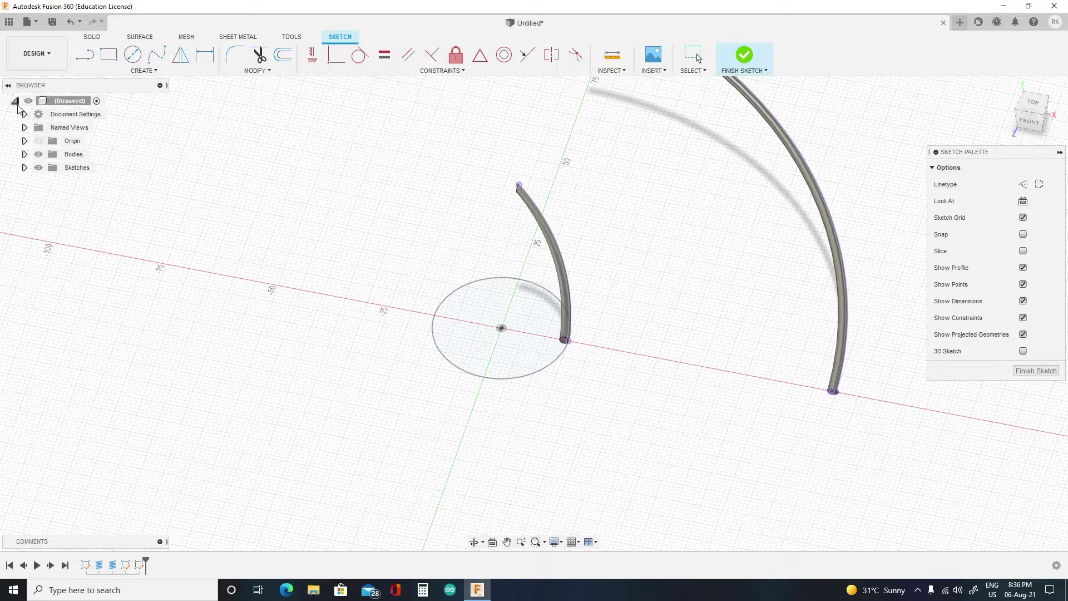
Step: Hide both coil bodies, Body1 and Body2, leaving the sketch curves shown
click(25, 155)
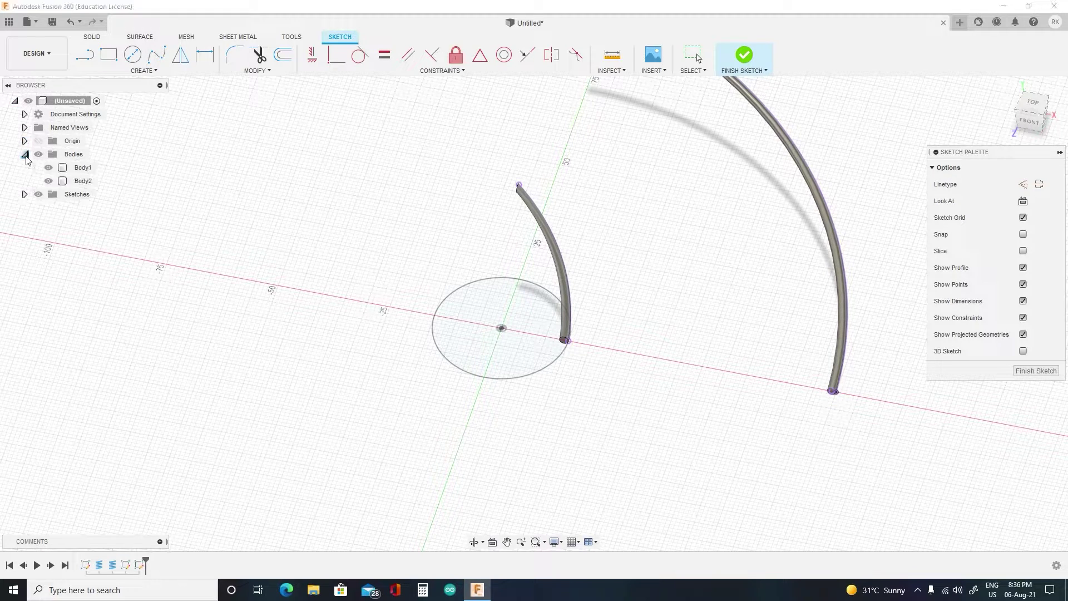
click(49, 167)
click(49, 181)
scroll(611, 410, down, 3)
middle_drag(724, 389, 655, 411)
scroll(593, 436, down, 2)
scroll(594, 436, up, 7)
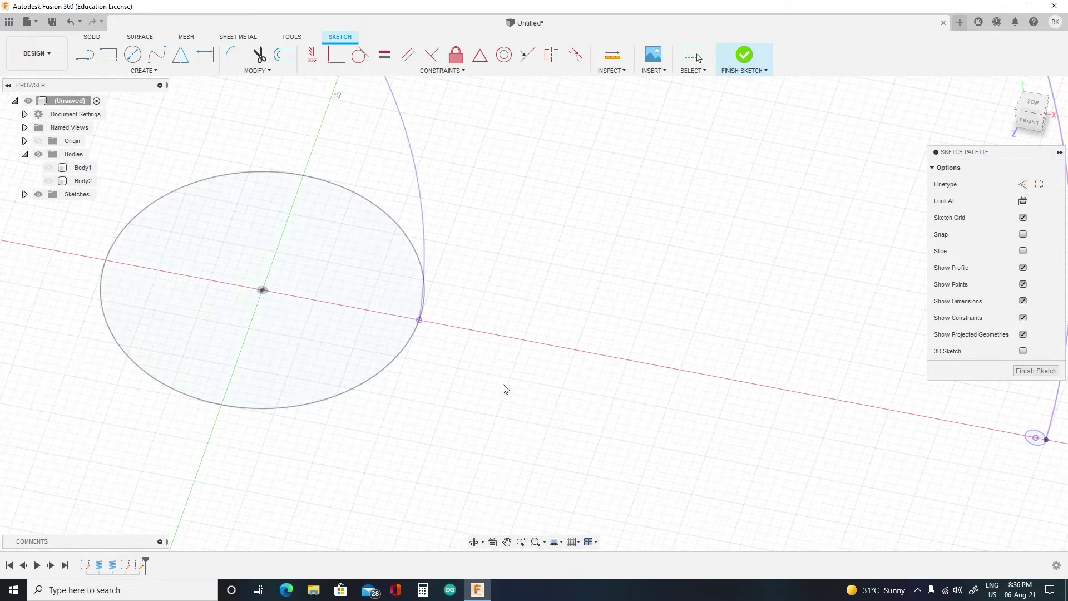
Step: Draw a straight line joining the lower endpoints of the inner and outer included curves, and end the Line command
key(l)
scroll(511, 358, down, 2)
scroll(493, 354, up, 4)
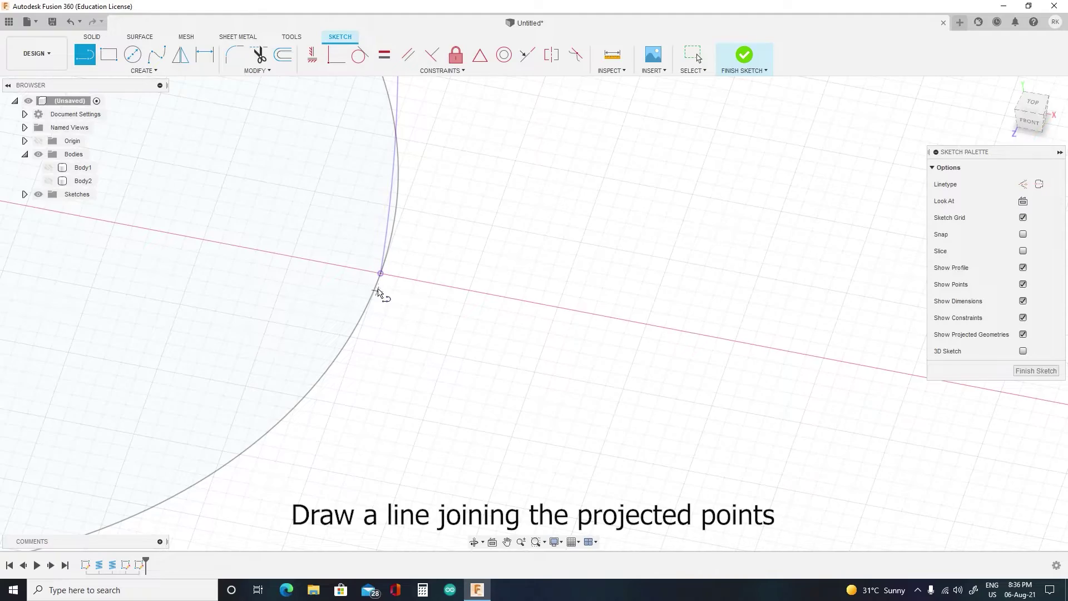
click(377, 276)
scroll(501, 356, down, 3)
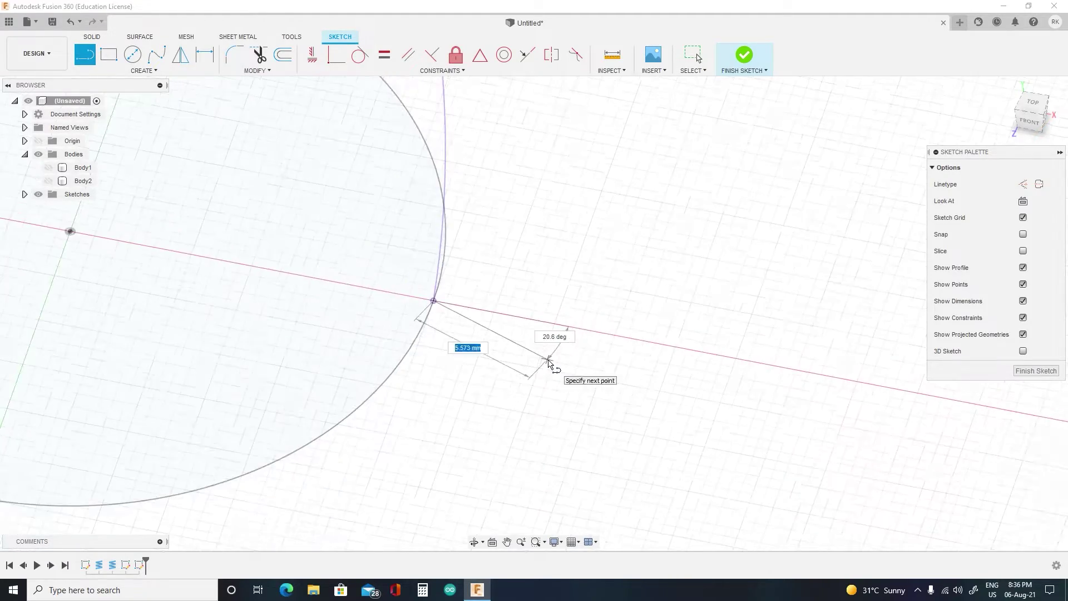
scroll(750, 421, down, 3)
middle_drag(879, 446, 479, 364)
scroll(740, 423, down, 2)
scroll(703, 399, up, 2)
scroll(702, 399, up, 5)
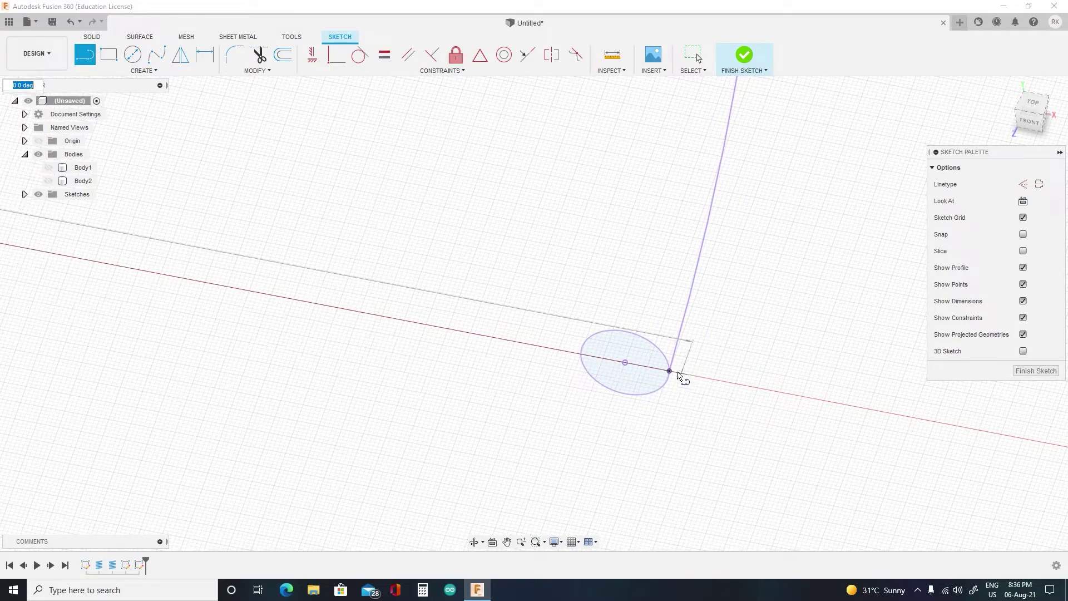
double_click(675, 376)
scroll(489, 422, up, 2)
scroll(654, 448, up, 5)
scroll(341, 410, down, 6)
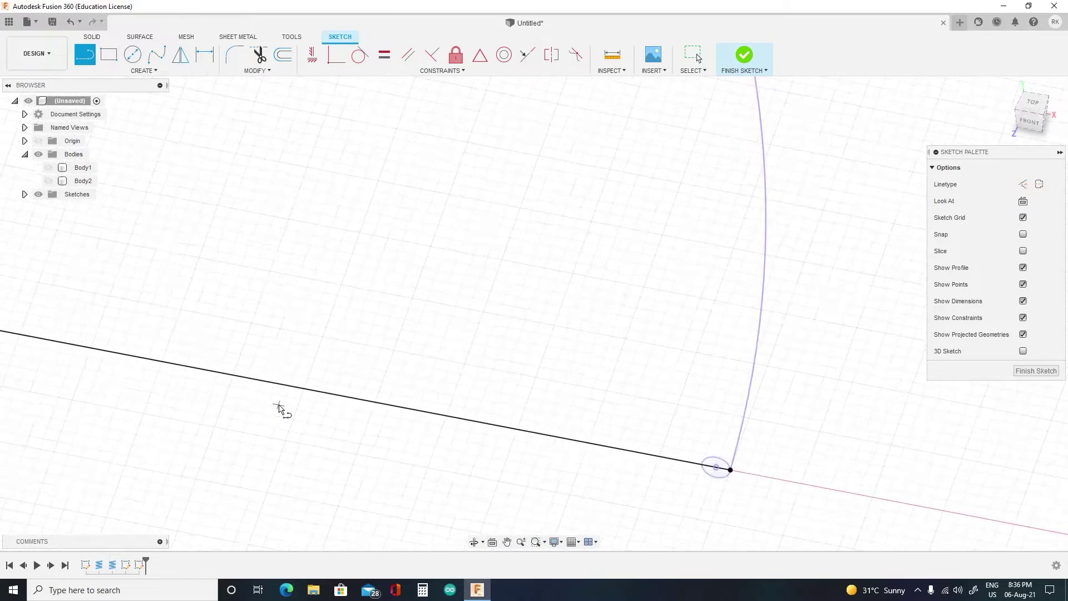
middle_drag(103, 397, 376, 448)
scroll(283, 409, down, 2)
scroll(283, 400, up, 4)
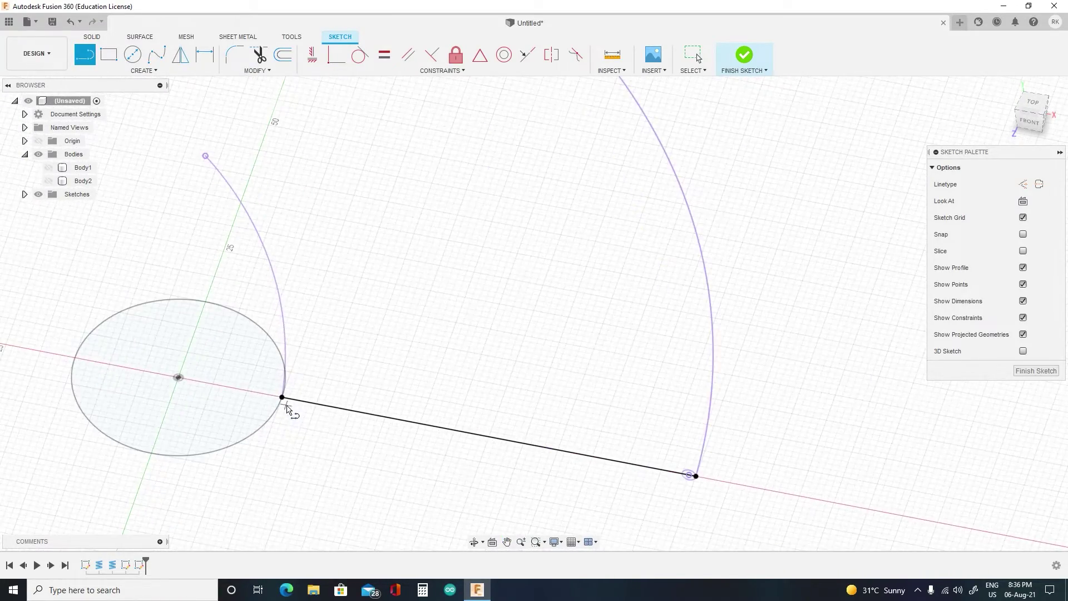
scroll(275, 393, up, 2)
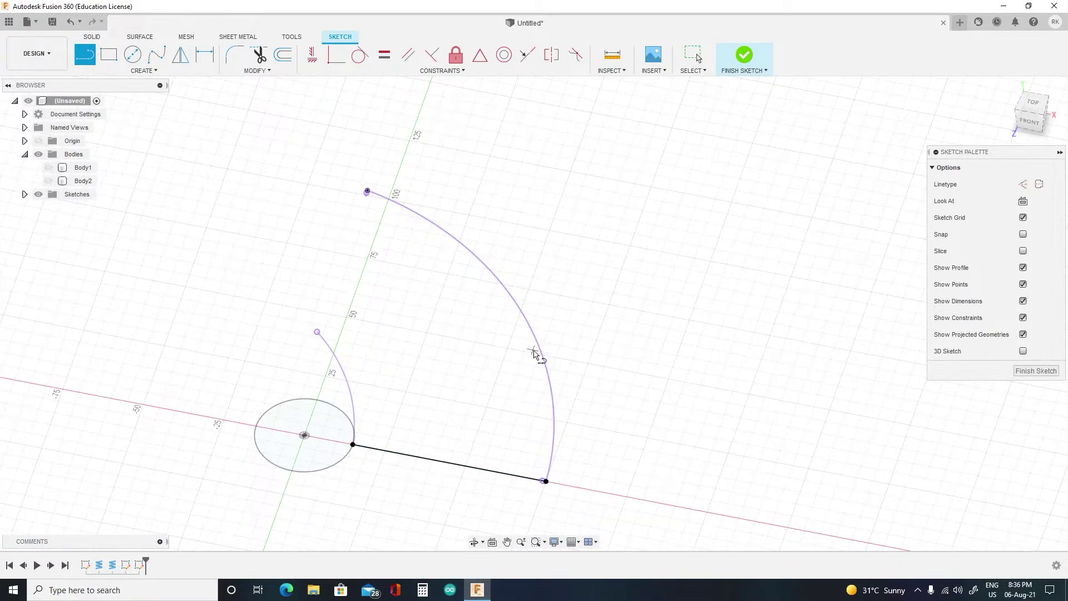
scroll(537, 356, down, 1)
scroll(584, 376, up, 3)
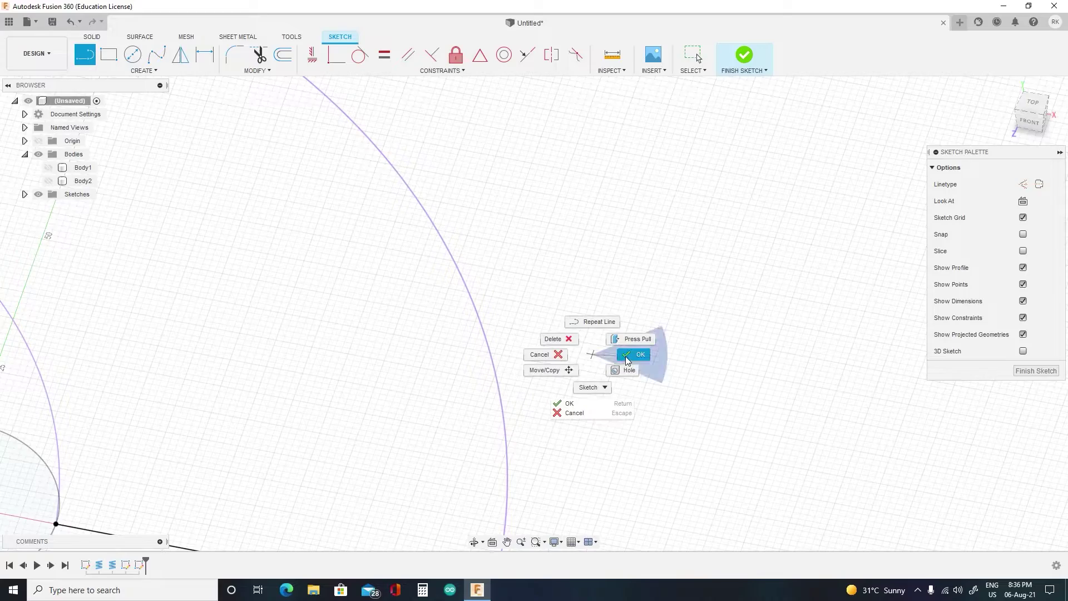
click(627, 360)
Step: Delete the small section circle at the lower end of the outer curve
middle_drag(573, 400, 574, 305)
scroll(503, 391, up, 5)
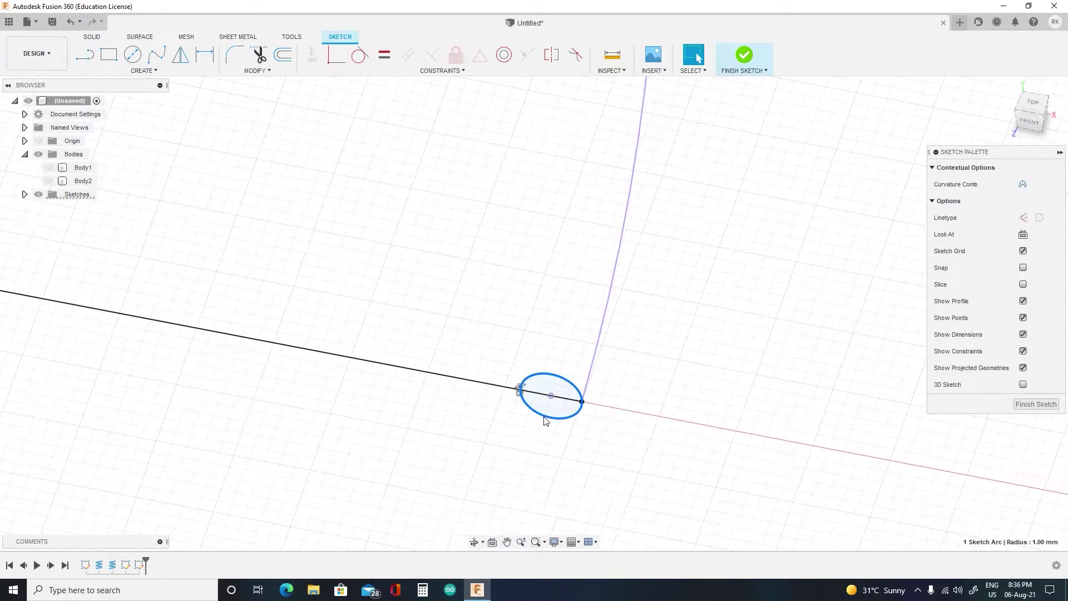
key(Delete)
scroll(550, 416, down, 3)
middle_drag(369, 434, 489, 449)
scroll(445, 436, down, 3)
scroll(346, 385, up, 2)
scroll(345, 386, up, 4)
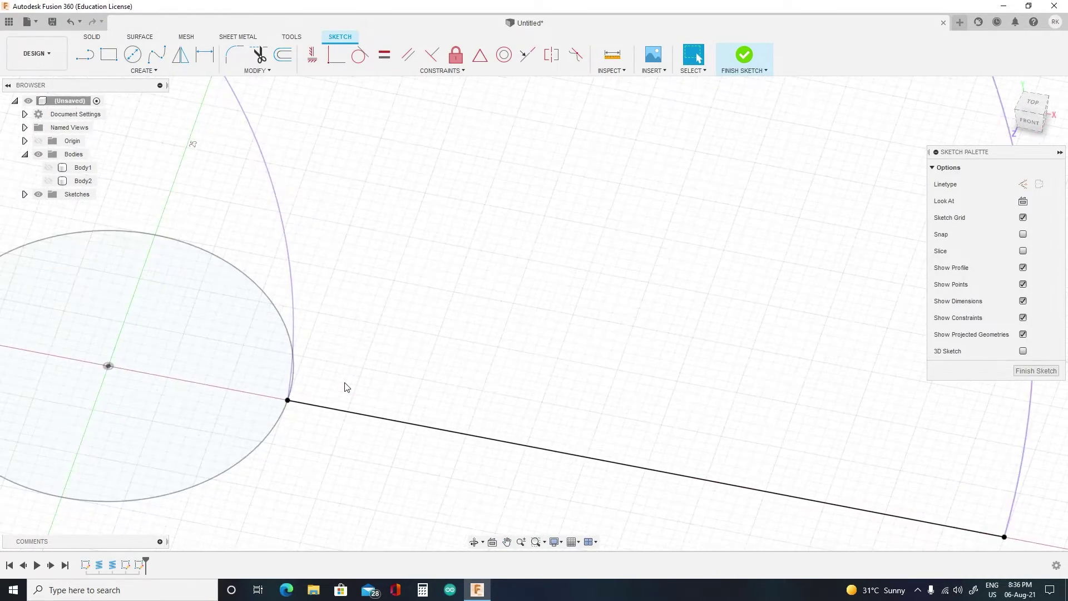
Step: Delete the small section circle at the upper end of the outer curve and finish the sketch
scroll(346, 386, down, 5)
middle_drag(352, 371, 389, 467)
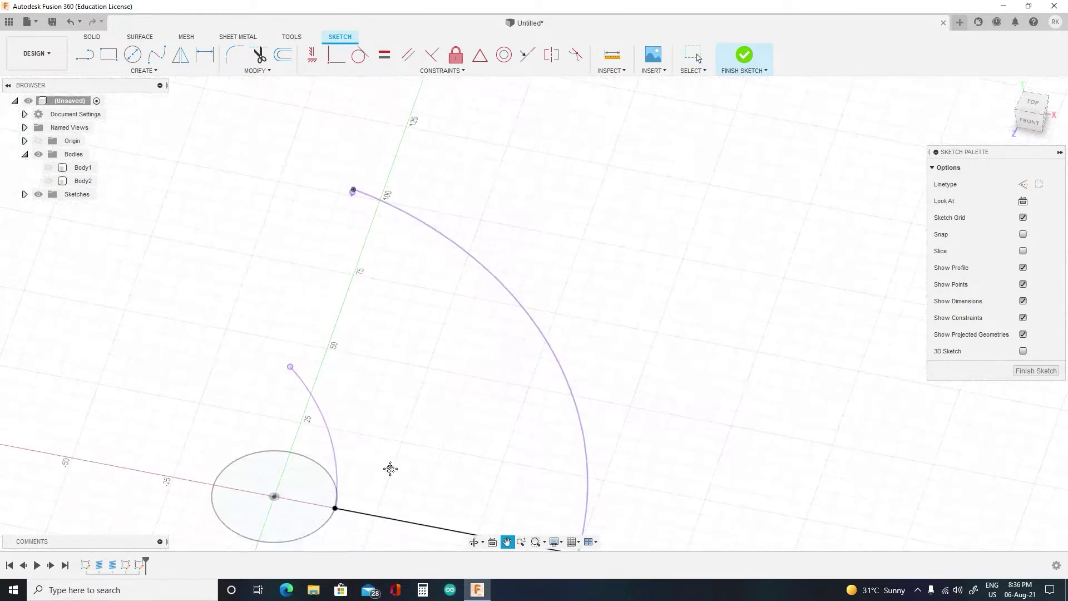
scroll(288, 363, up, 4)
scroll(262, 338, up, 4)
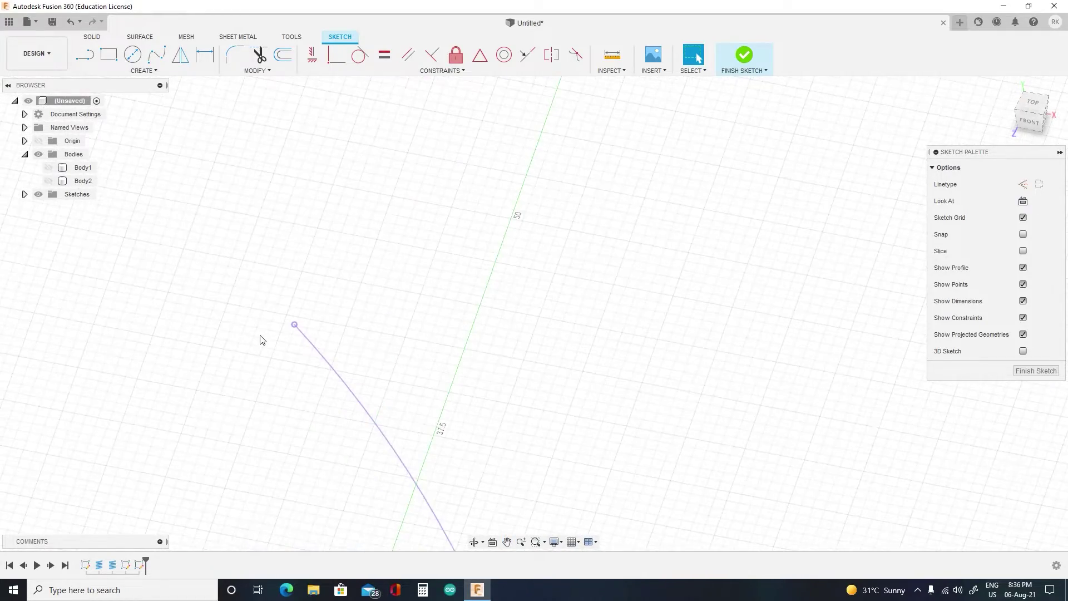
scroll(302, 329, down, 3)
scroll(322, 329, down, 5)
scroll(312, 336, up, 4)
scroll(356, 339, down, 3)
scroll(354, 335, up, 5)
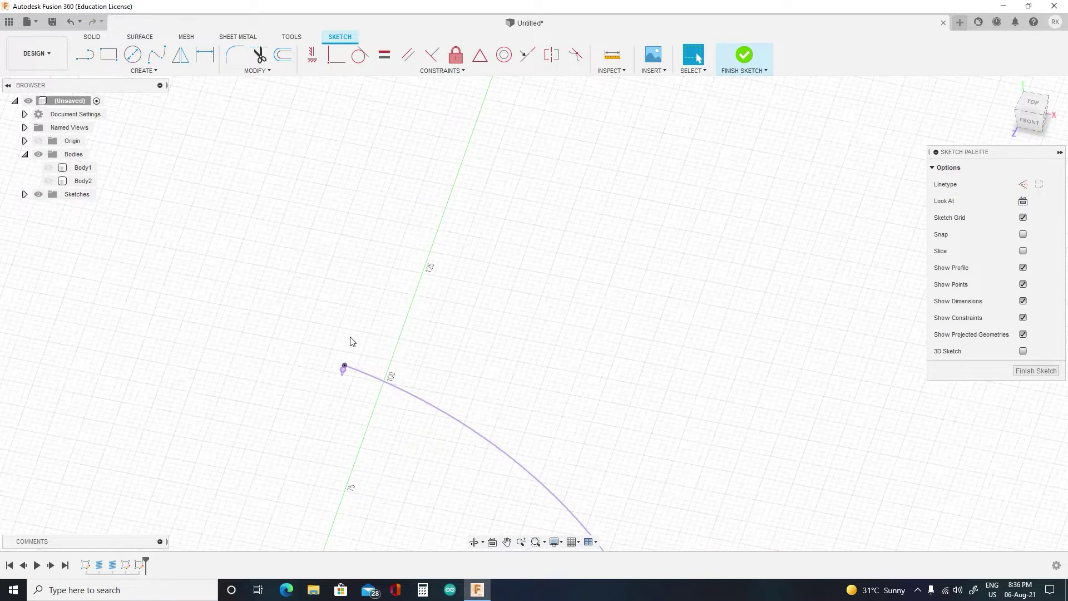
click(338, 444)
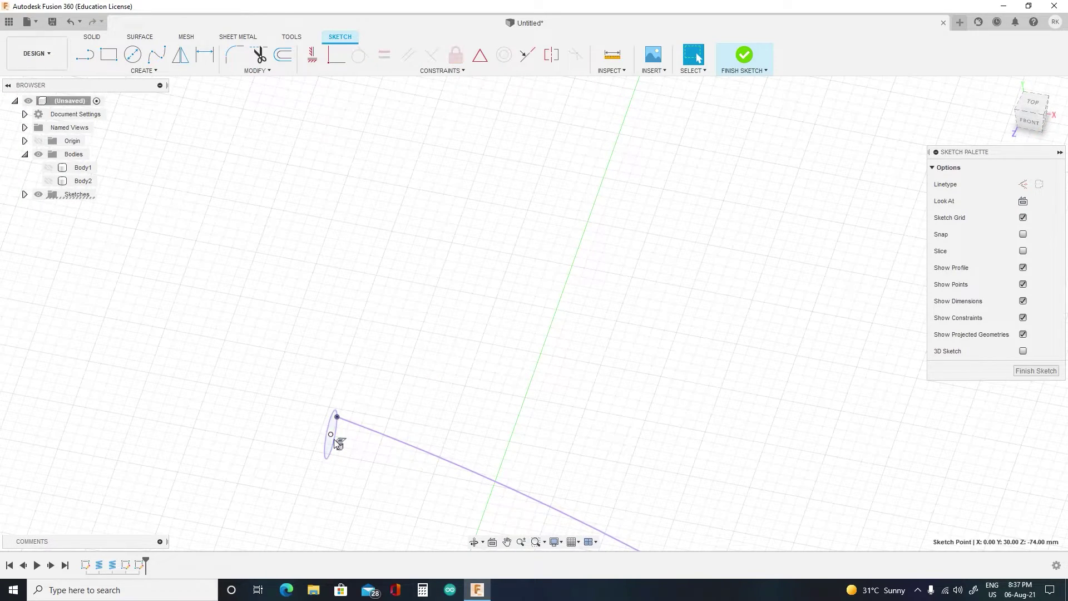
click(334, 454)
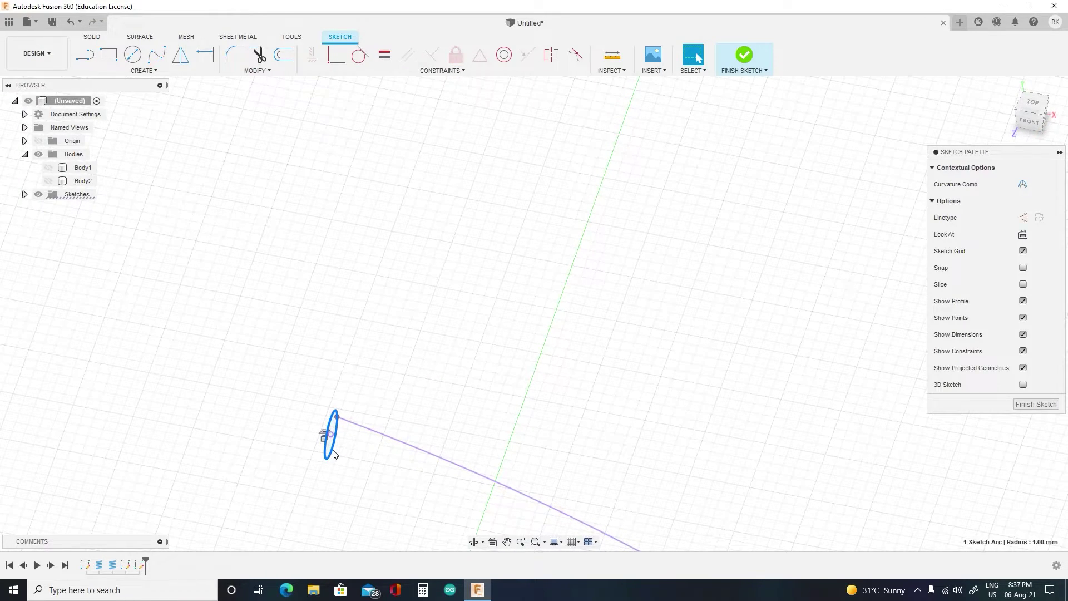
key(Delete)
scroll(333, 458, up, 6)
scroll(415, 436, down, 10)
scroll(573, 489, down, 3)
scroll(573, 490, up, 3)
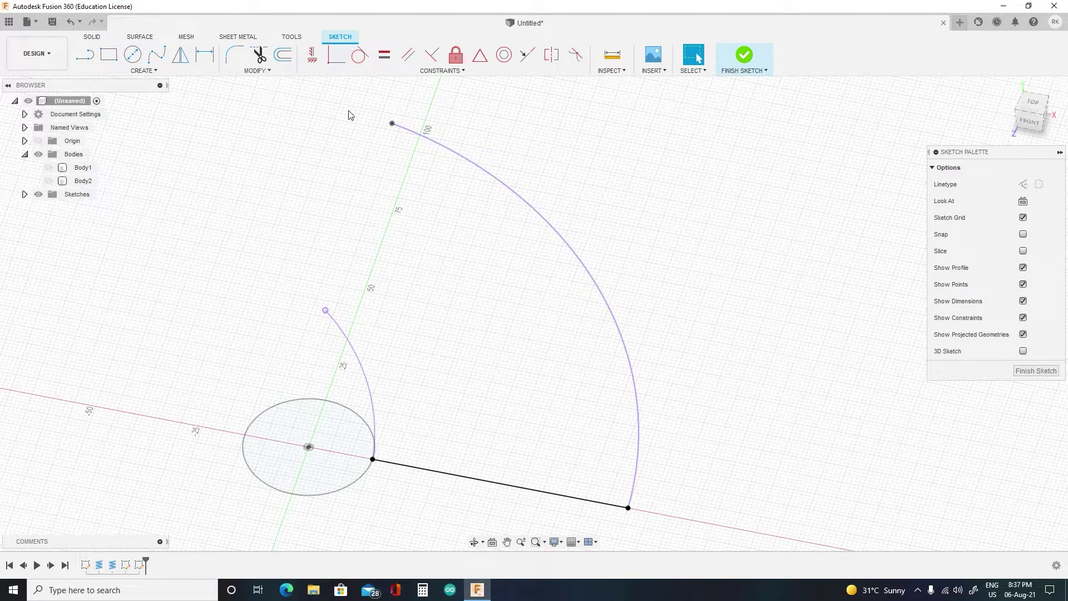
click(1037, 368)
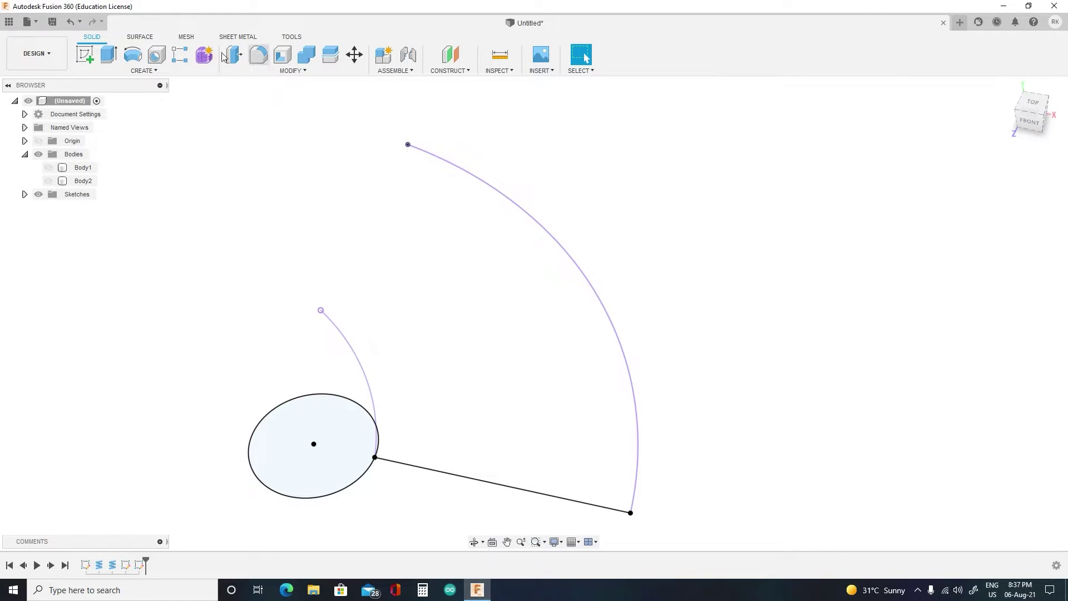
Step: Start a surface Sweep and set its type to Path + Guide Rail
click(138, 64)
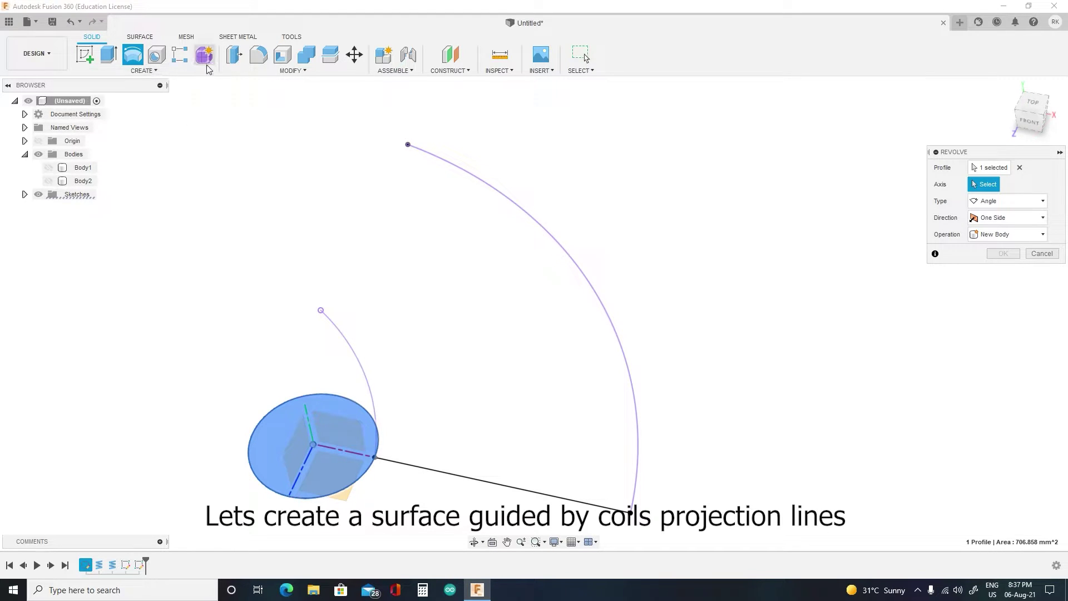
click(140, 37)
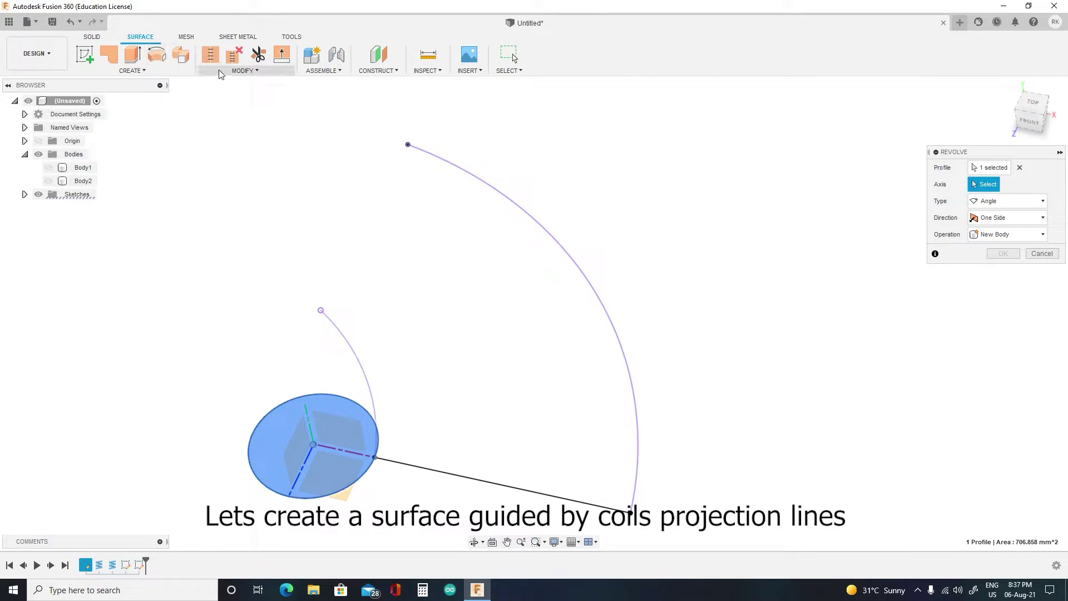
click(182, 56)
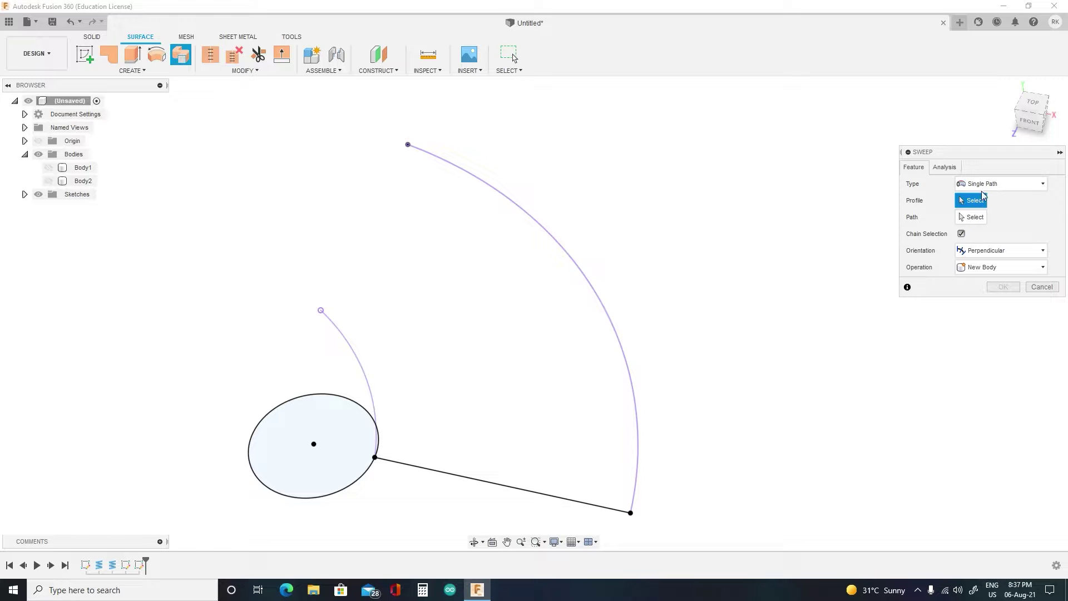
click(996, 184)
click(998, 208)
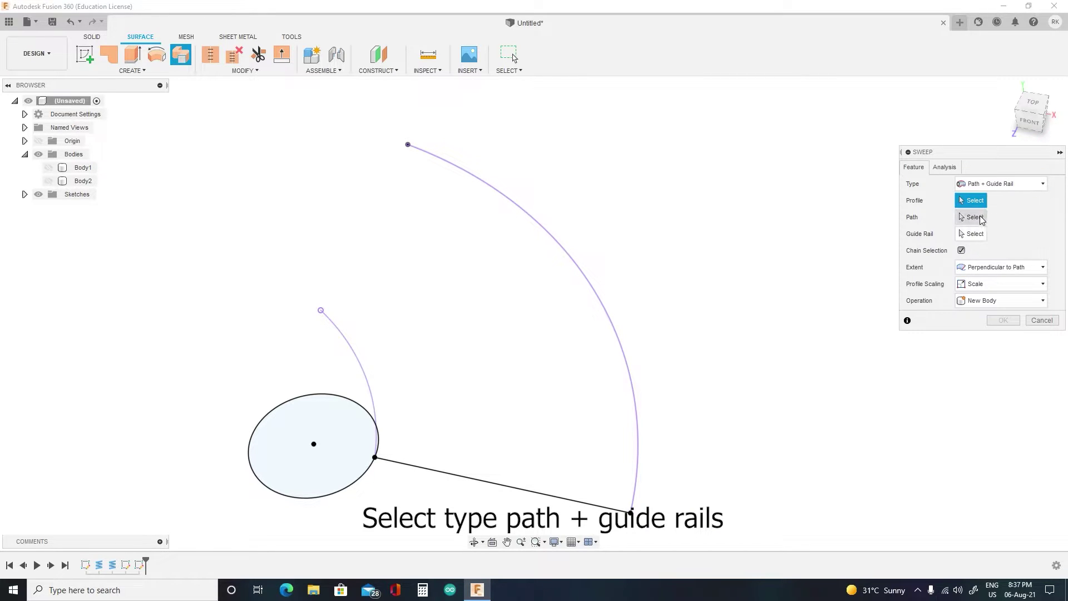
Step: Use the straight line as the sweep profile, the inner curve as the path and the outer curve as the guide rail
click(544, 494)
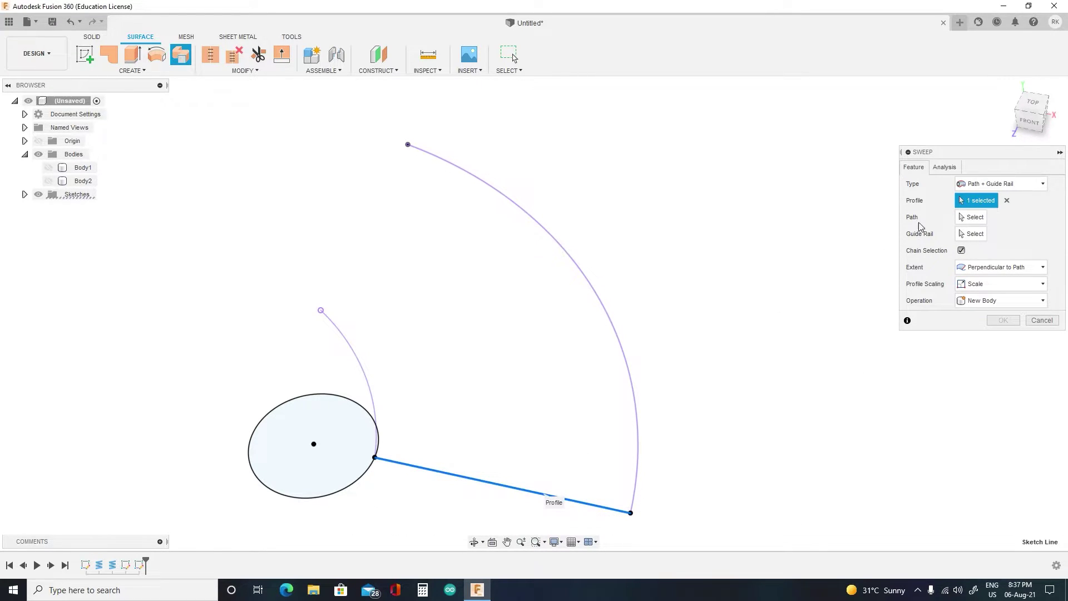
click(972, 220)
click(367, 380)
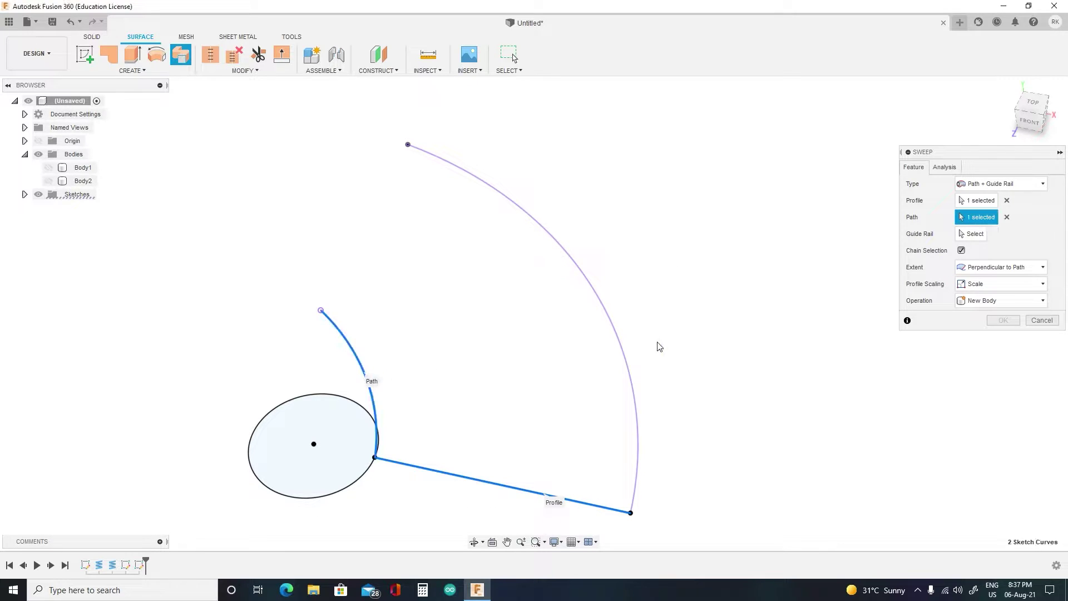
click(971, 233)
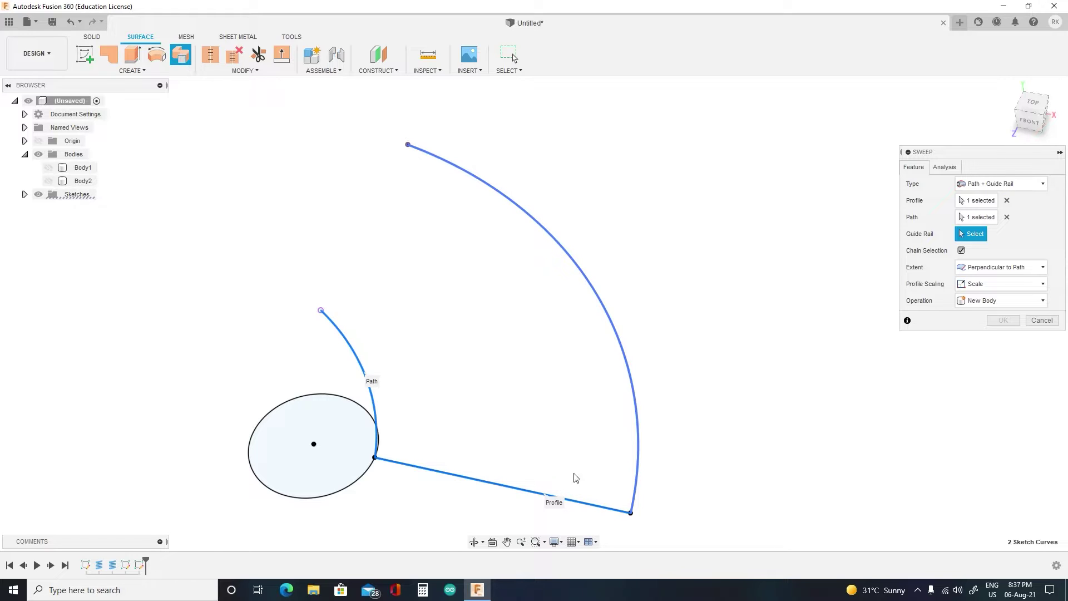
click(637, 451)
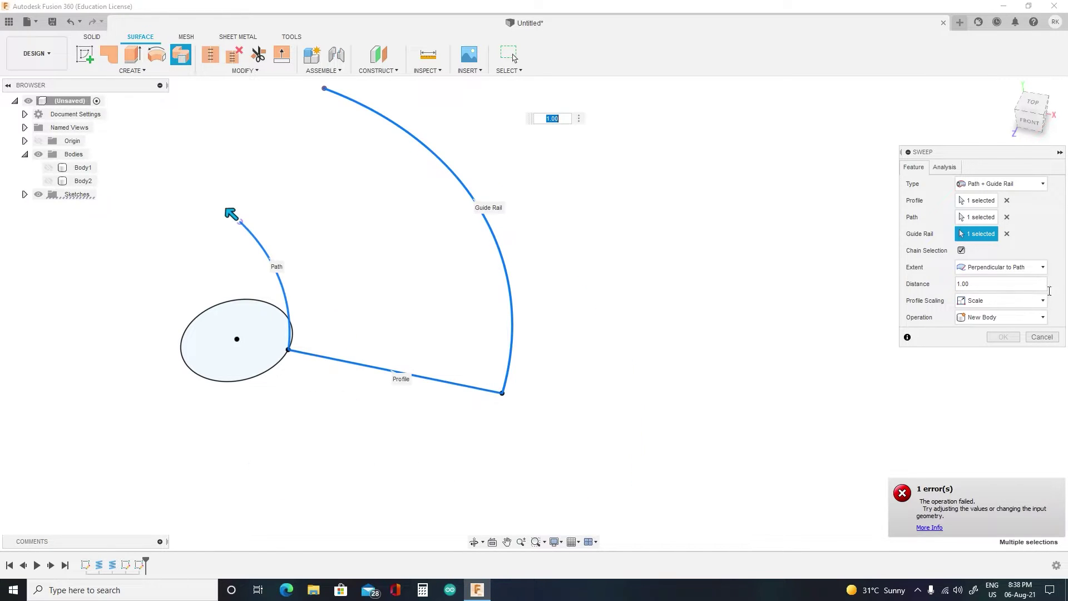
Step: Set the sweep extent to Full Extents, extend the guide rail distance to 0.50, and create the blade surface as a new body
click(1043, 269)
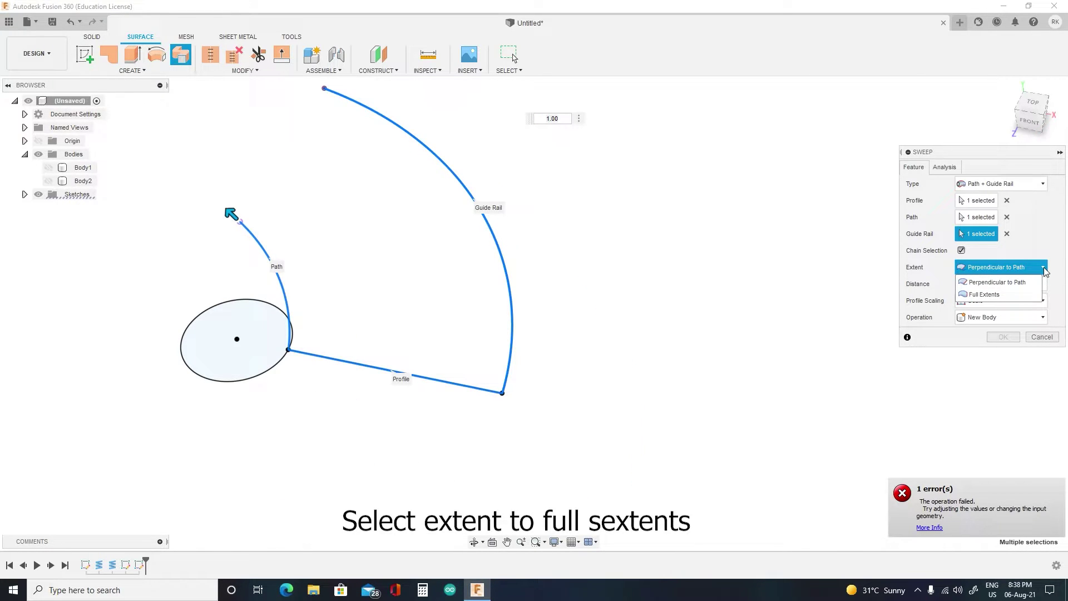
click(1003, 295)
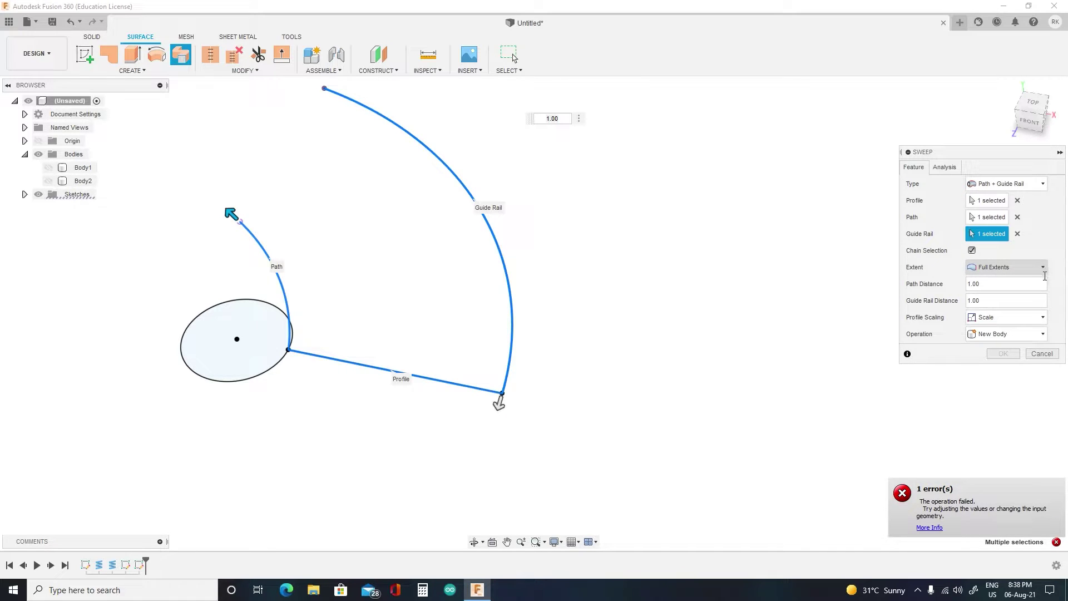
drag(499, 411, 359, 122)
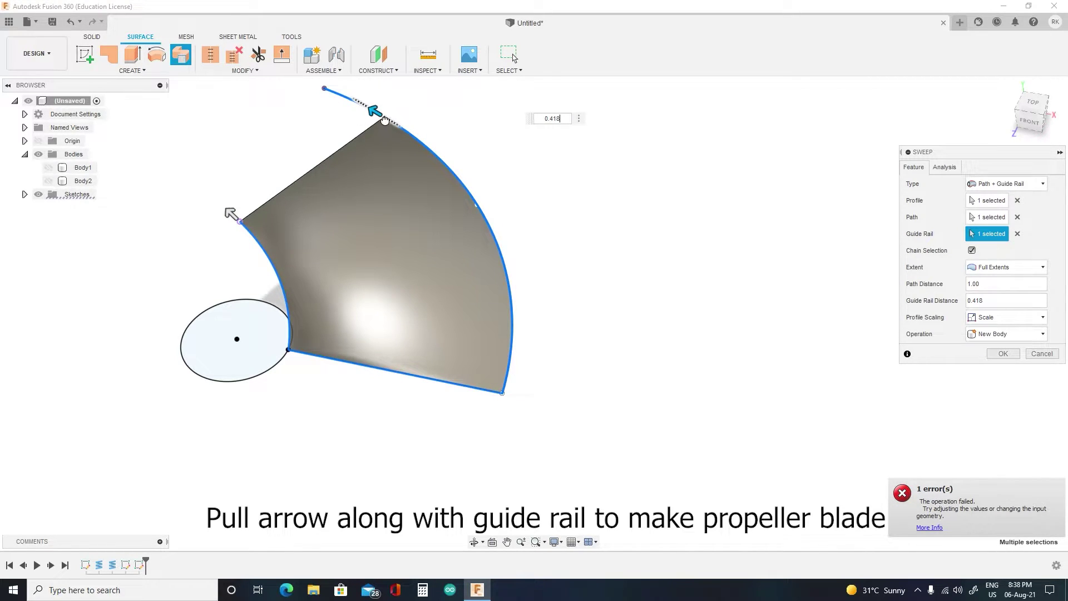
drag(386, 127, 322, 89)
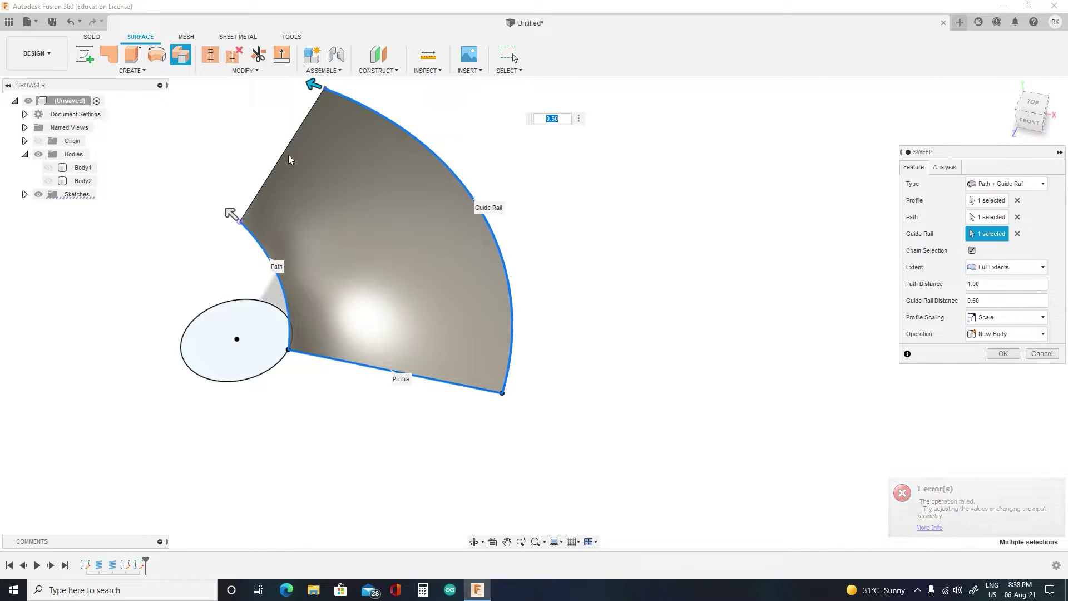
click(234, 215)
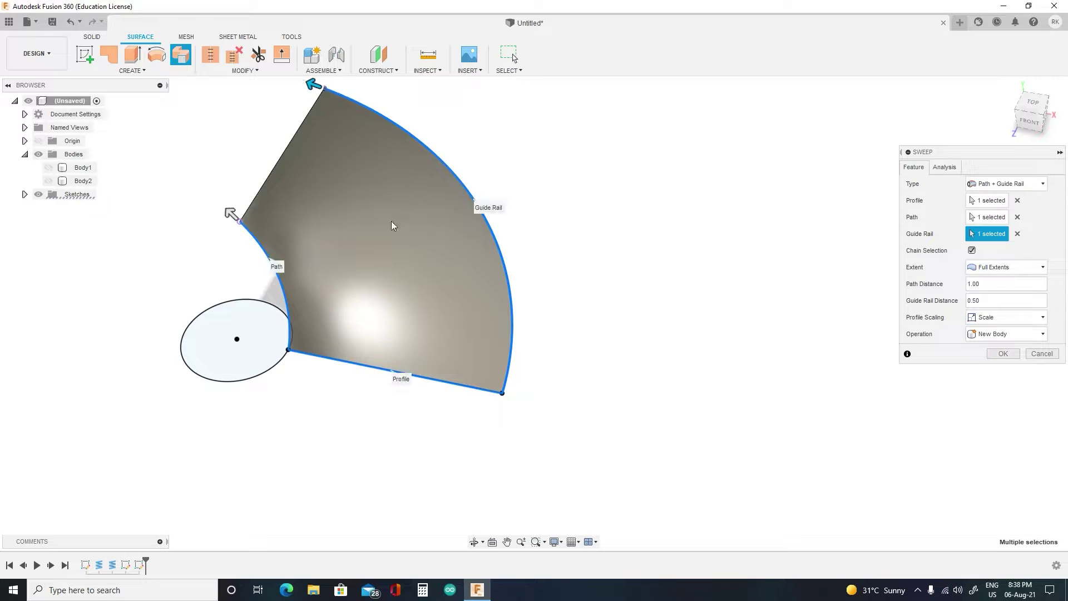
scroll(393, 254, down, 2)
scroll(393, 255, up, 4)
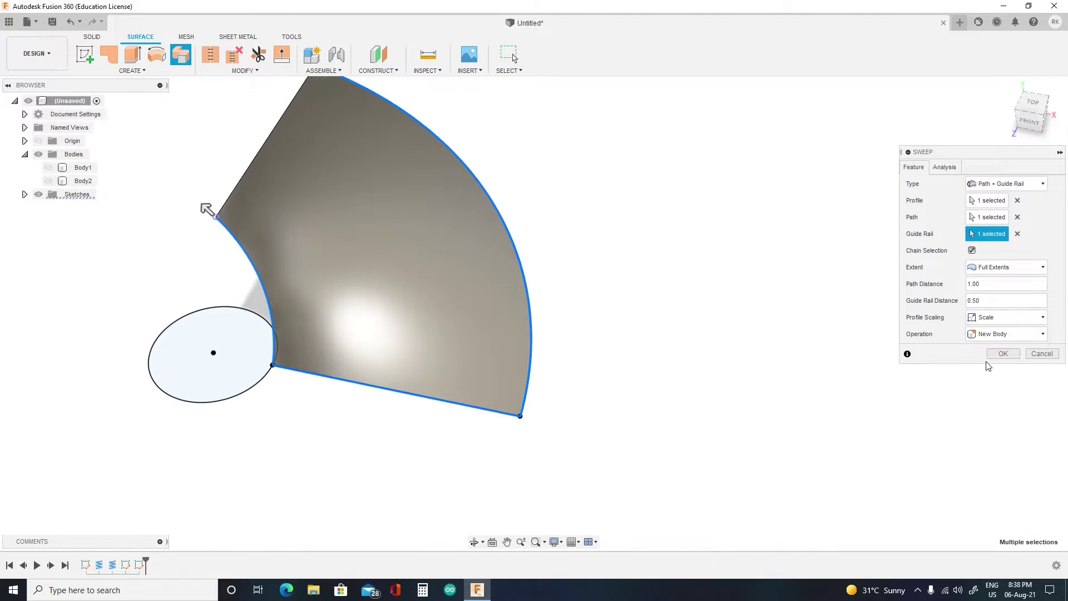
middle_drag(660, 313, 887, 374)
scroll(866, 396, down, 1)
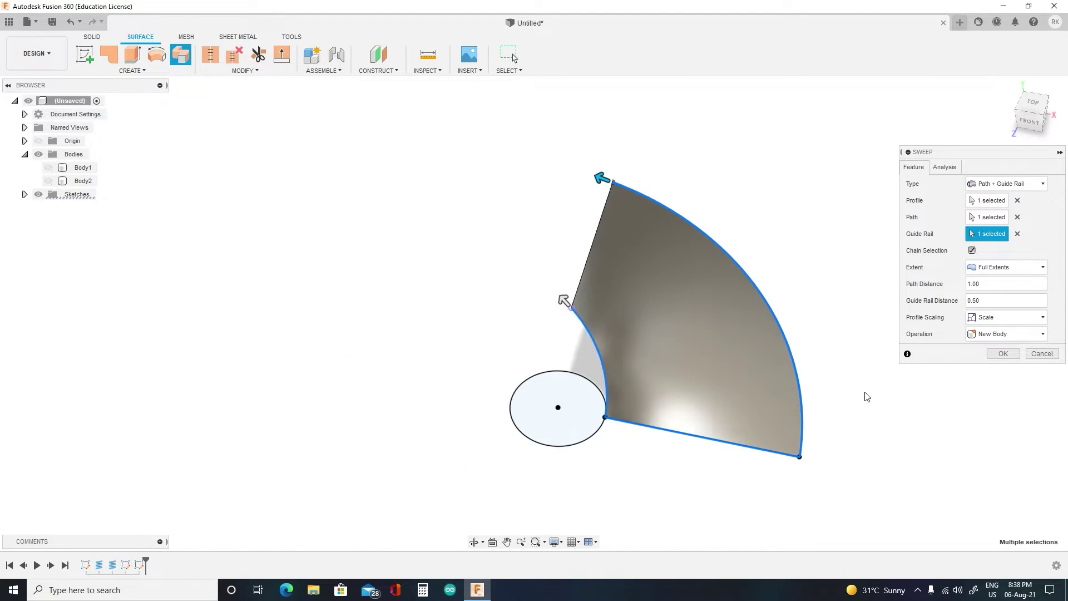
scroll(856, 396, up, 1)
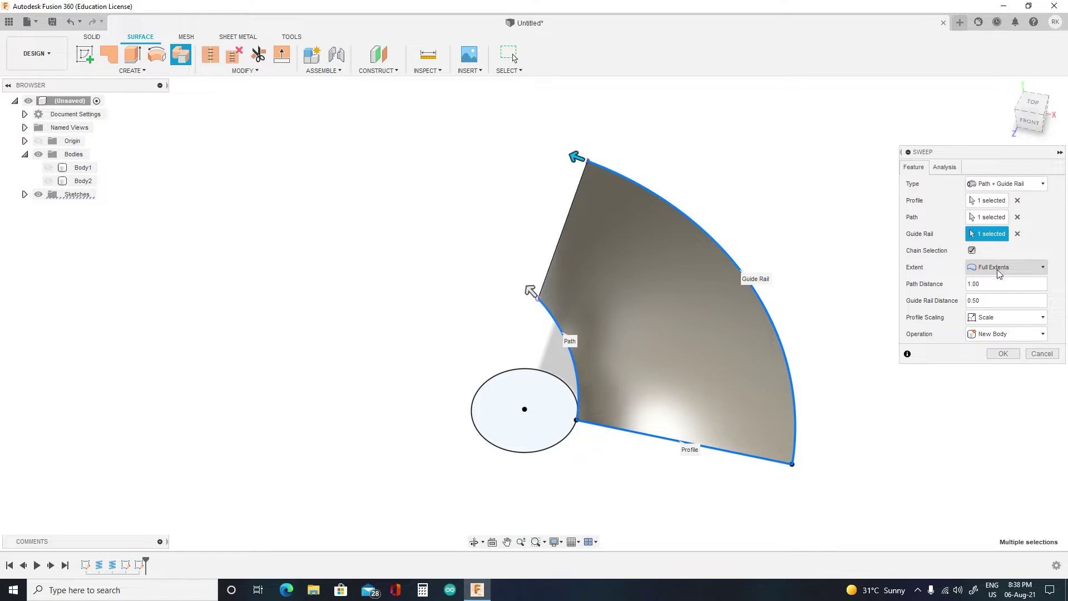
click(1002, 354)
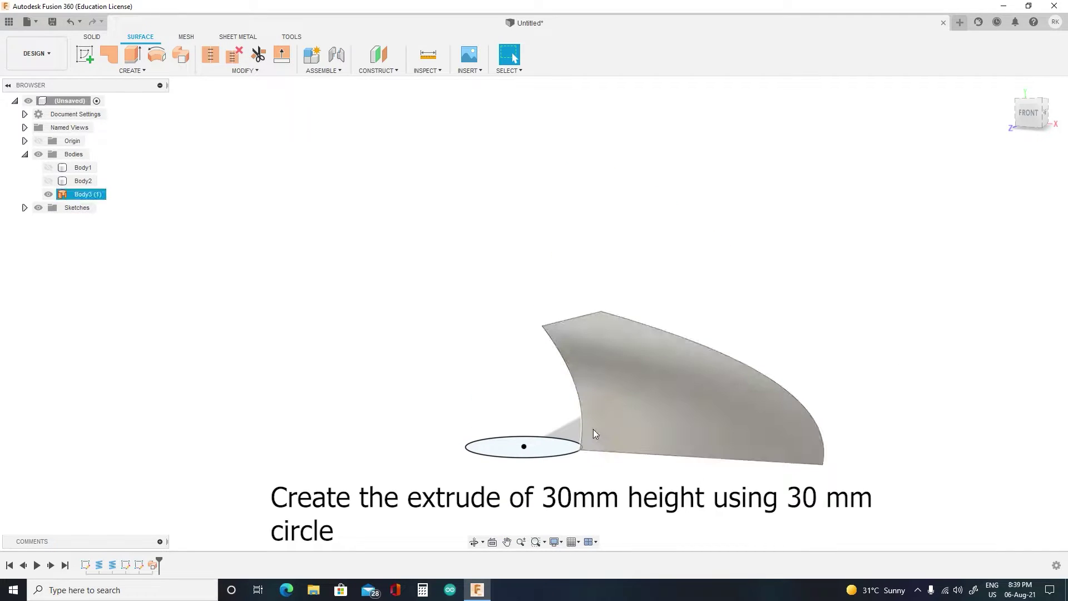
Step: Extrude the 30 mm circle upward by 30 mm as a new body to form the hub
key(e)
click(538, 448)
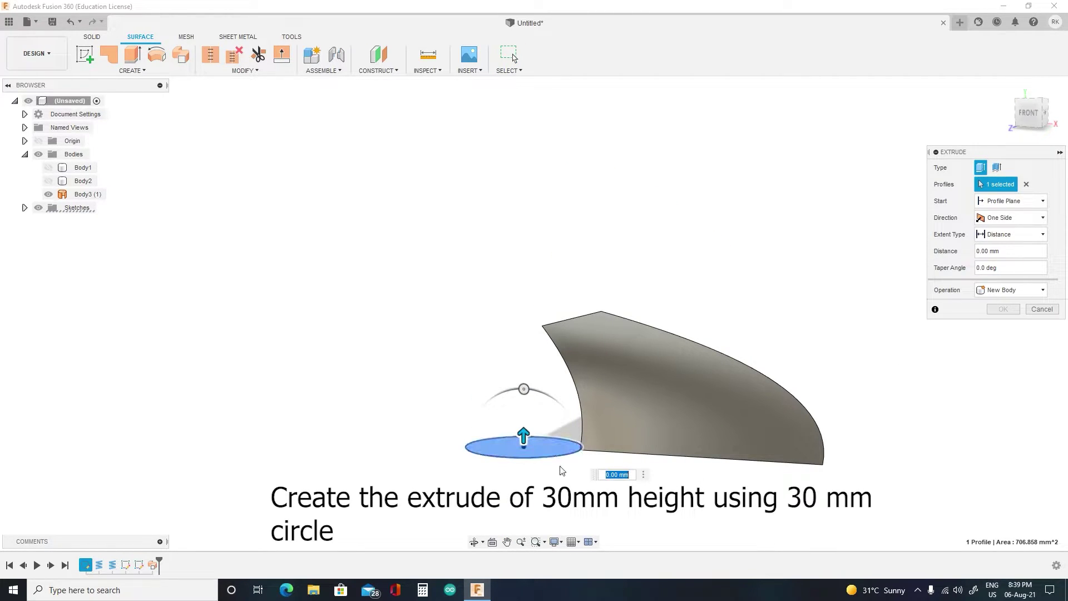
text(30)
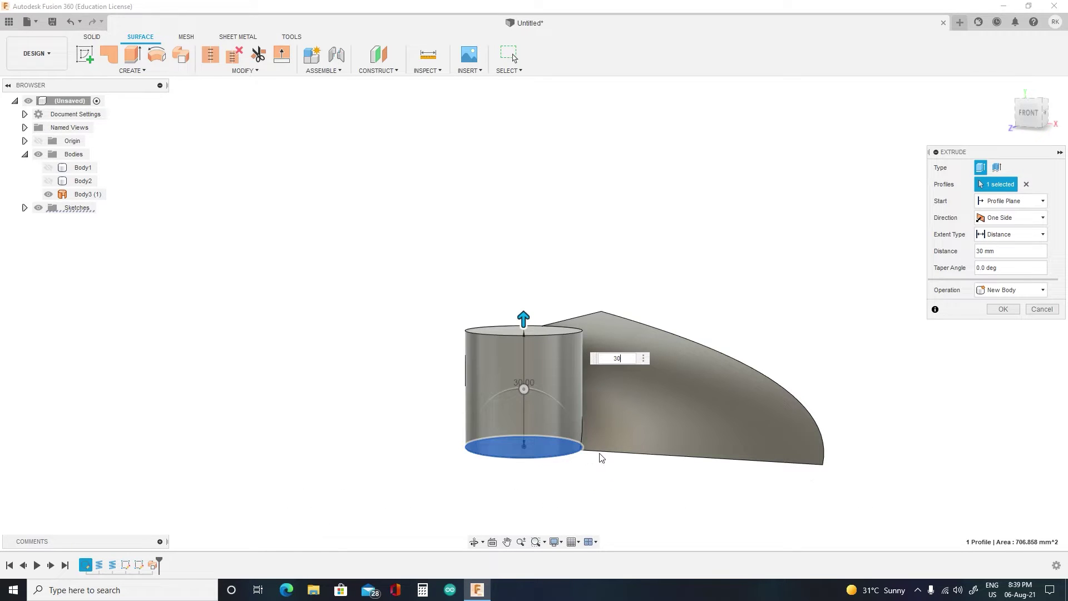
click(1003, 309)
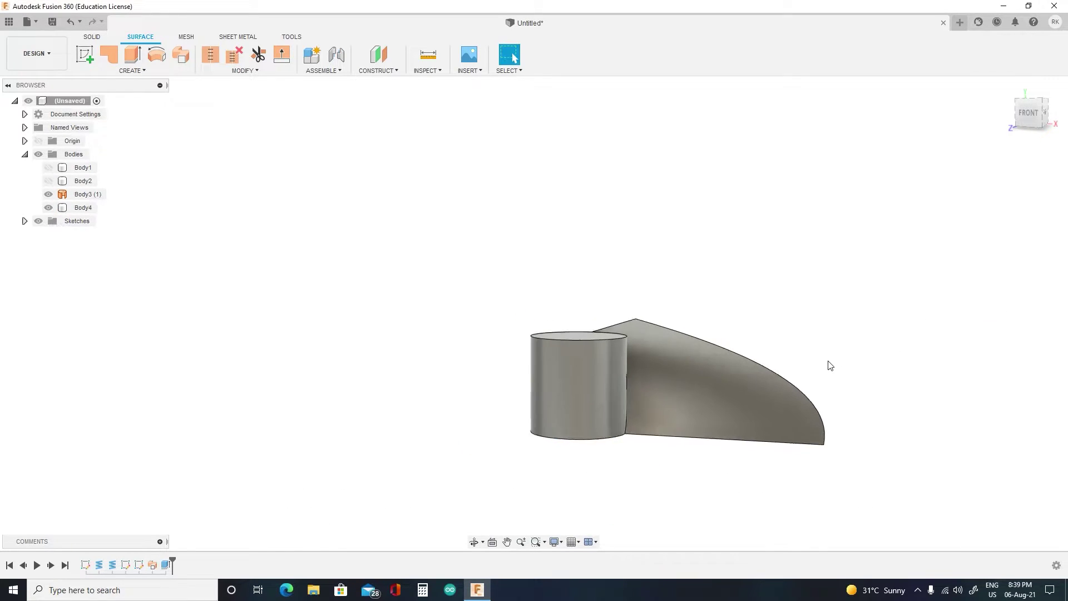
Step: Start a new sketch on the top face of the cylindrical hub
mouse_move(1029, 126)
mouse_down()
mouse_move(1004, 127)
mouse_move(1033, 112)
mouse_up()
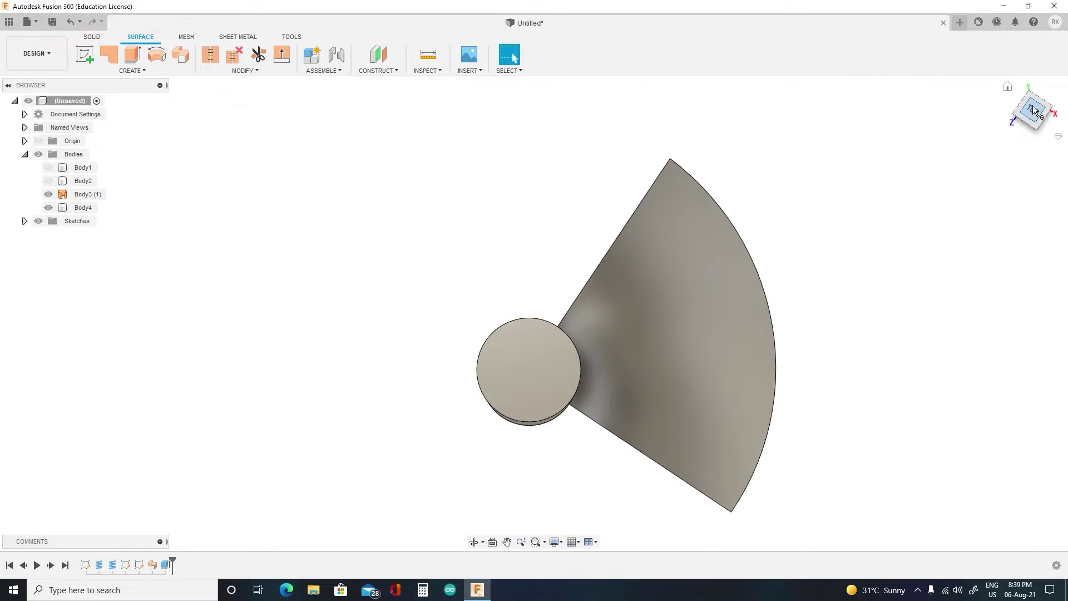
click(1034, 116)
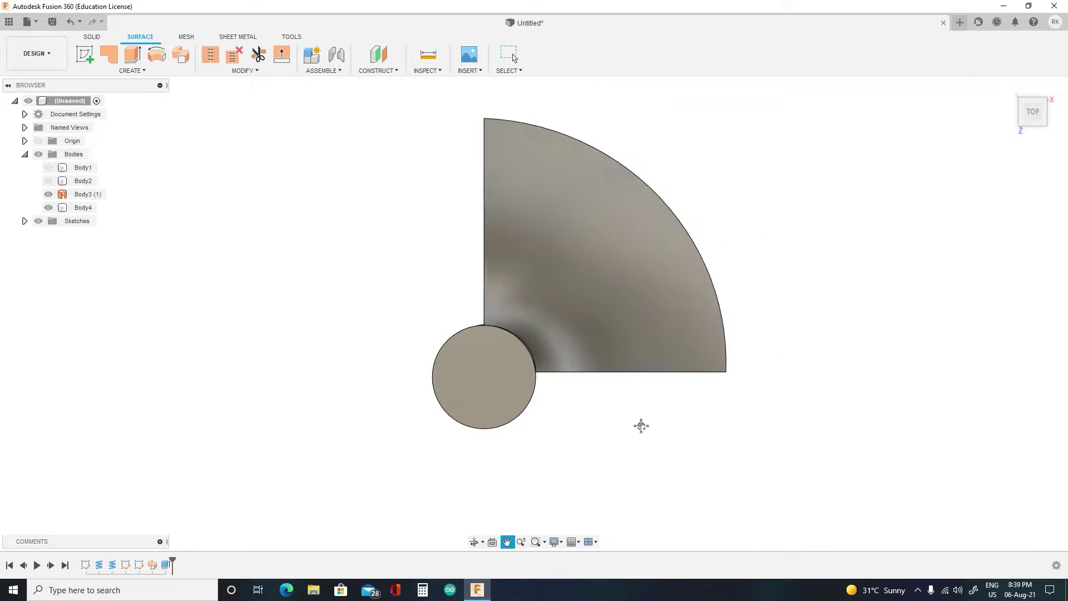
click(93, 37)
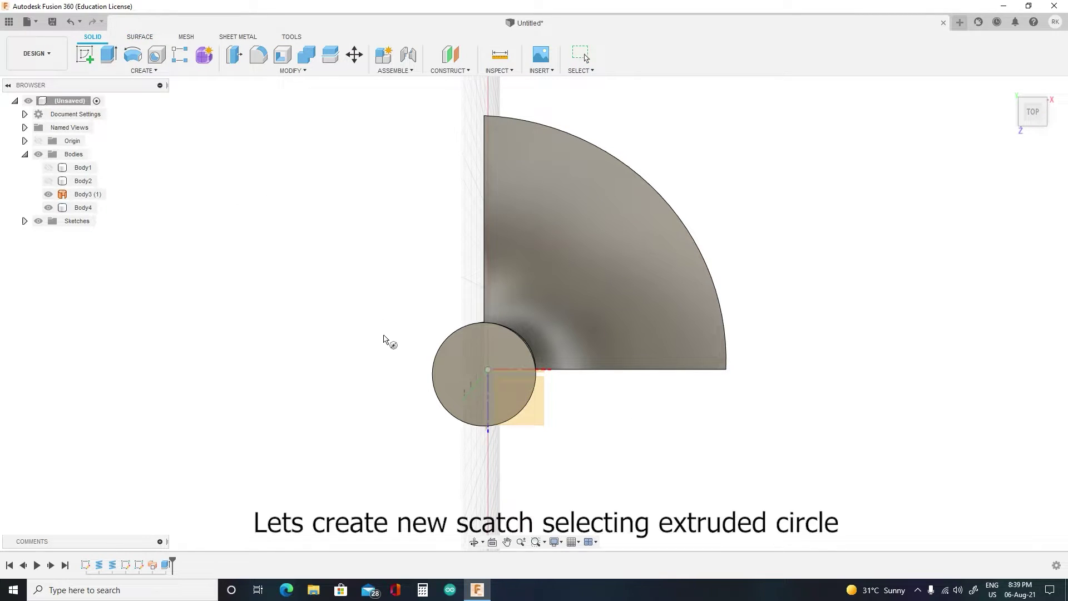
click(495, 378)
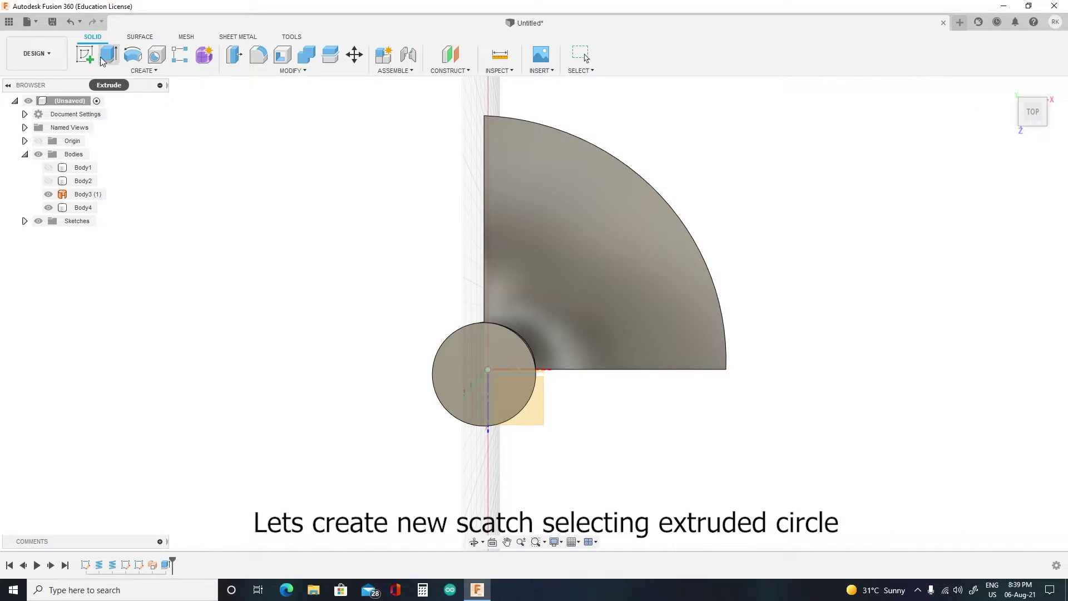
click(160, 70)
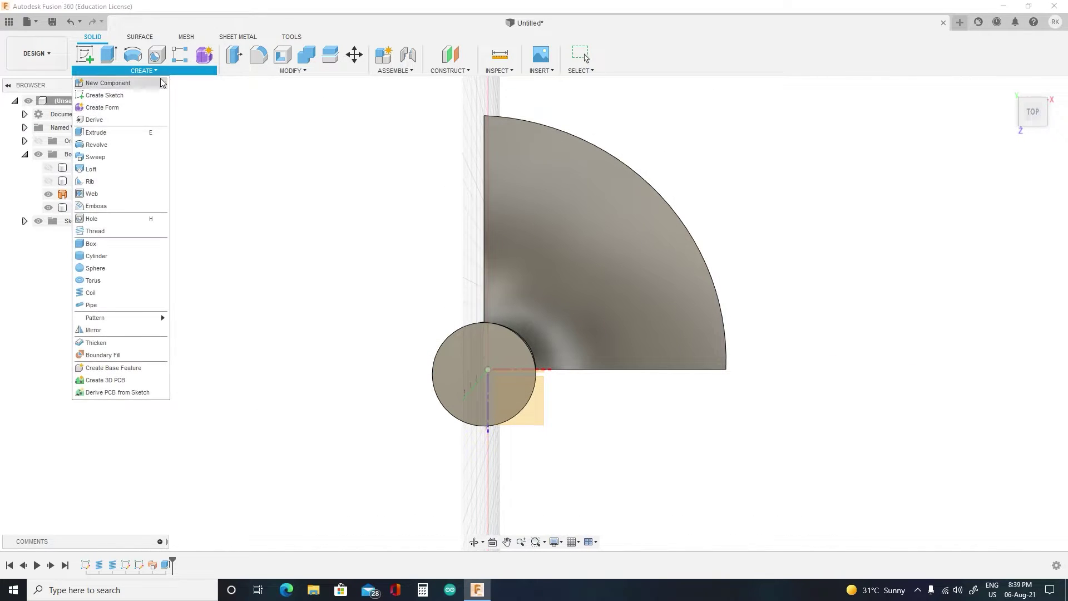
click(84, 54)
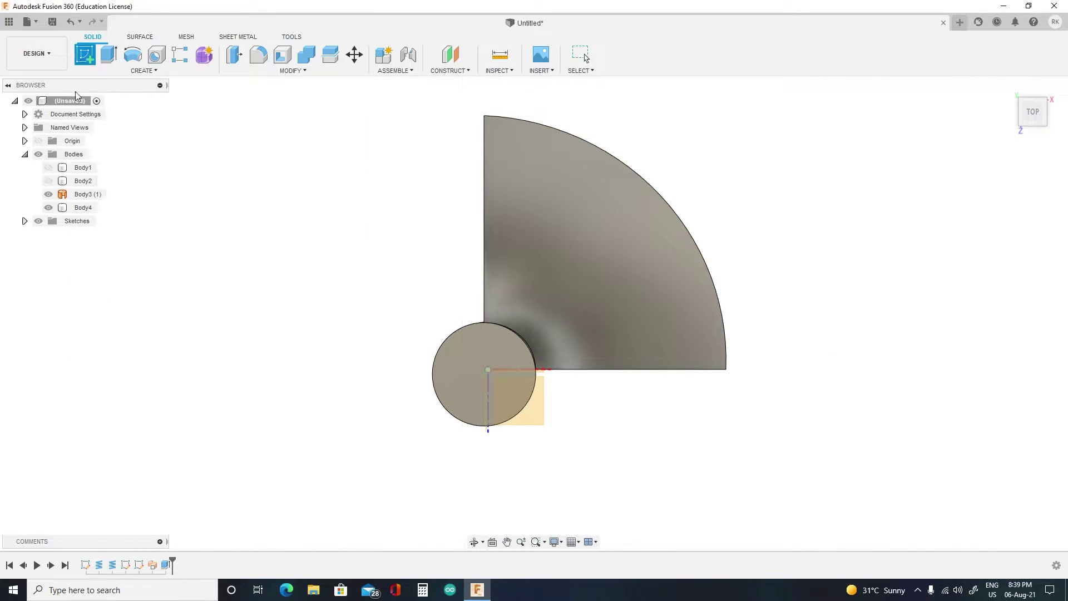
click(481, 340)
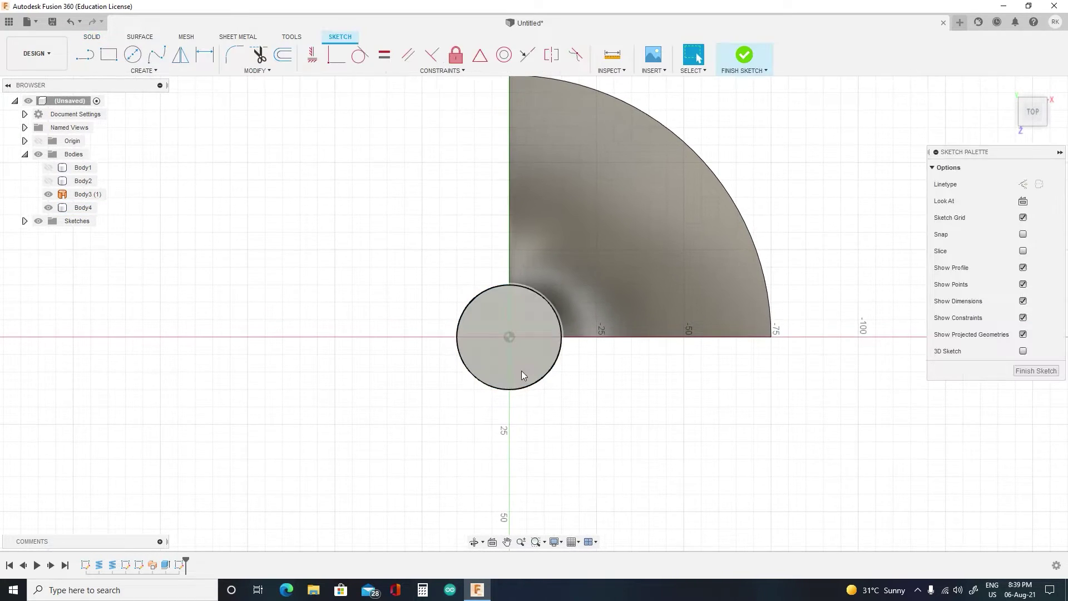
Step: Draw a circle 150 mm in diameter centred on the hub
click(132, 54)
click(509, 337)
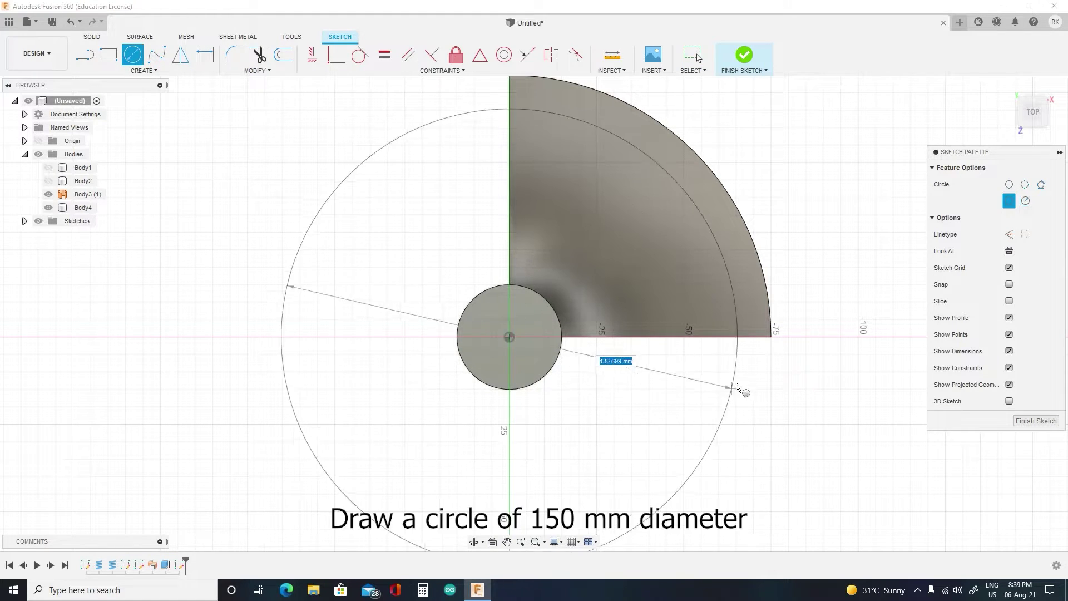
text(15)
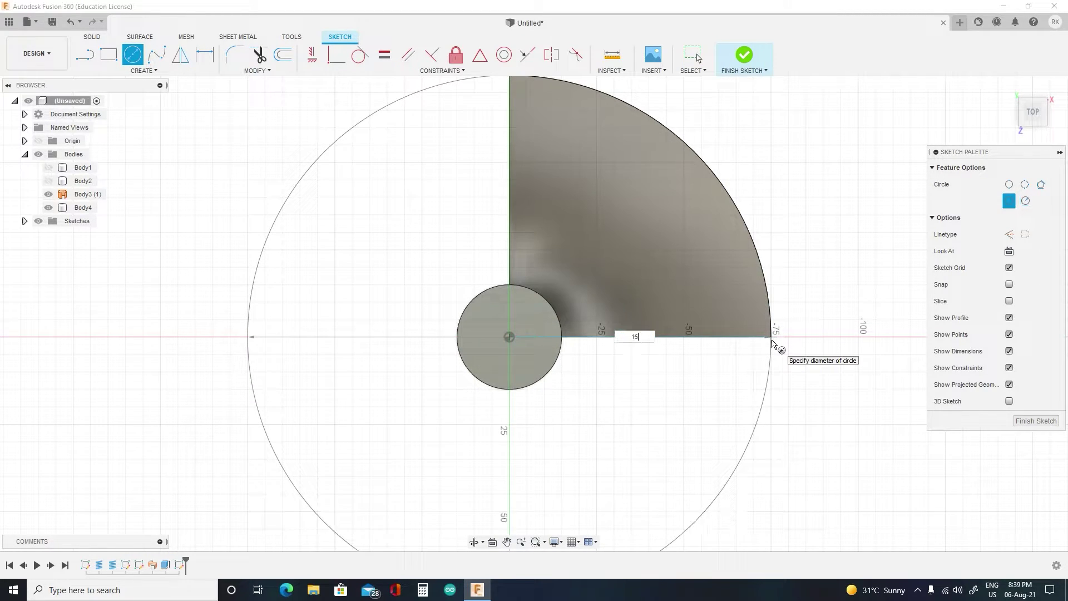
text(0)
key(Return)
key(Escape)
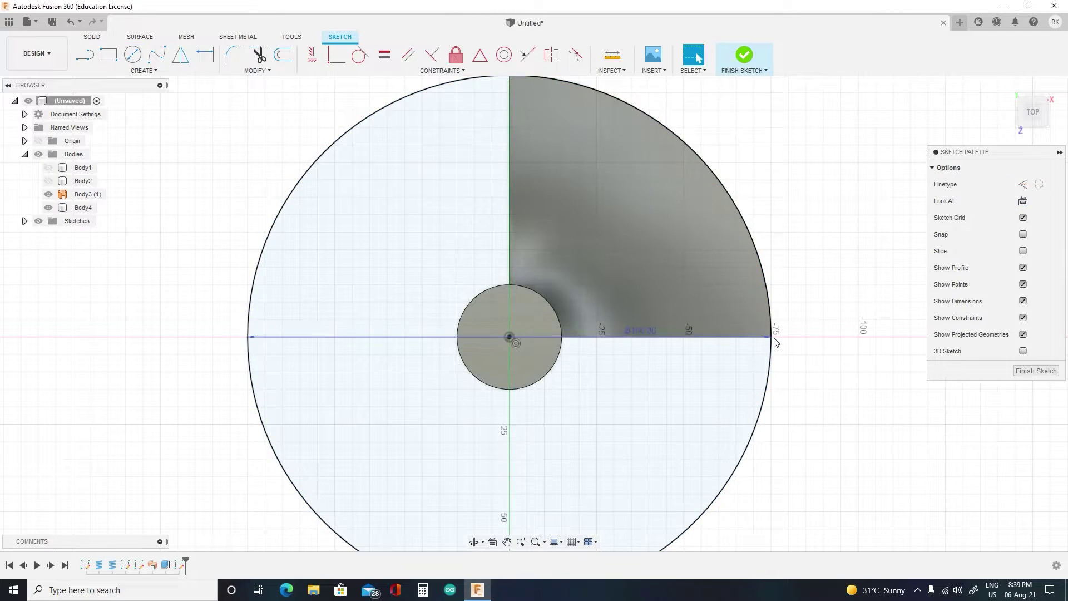
Step: Draw two lines from the hub centre to the 150 mm circle, one along each straight edge of the blade
middle_drag(871, 275, 801, 352)
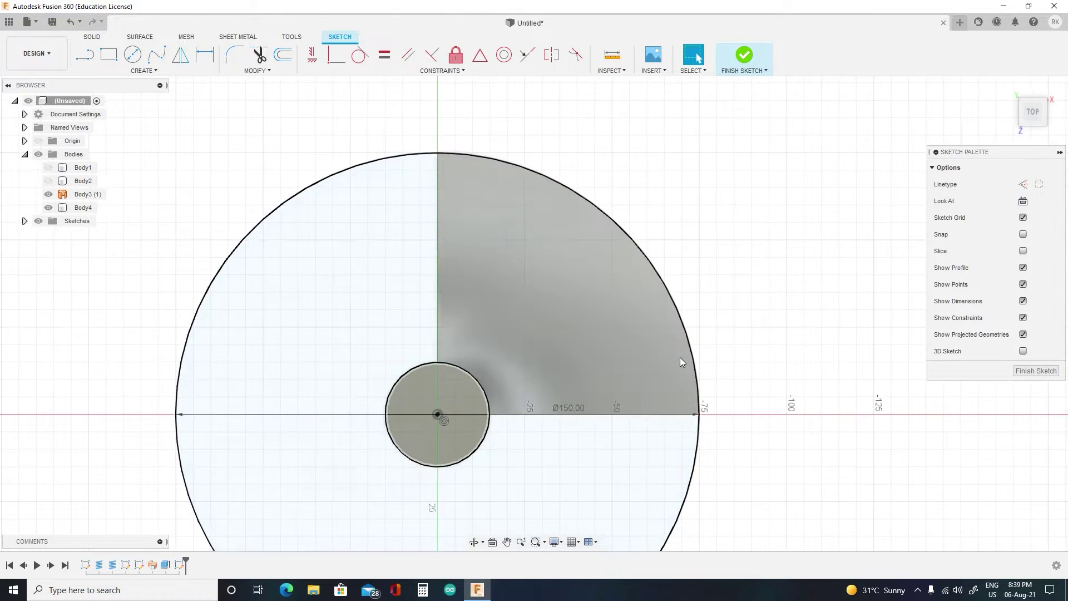
key(l)
click(437, 414)
click(437, 152)
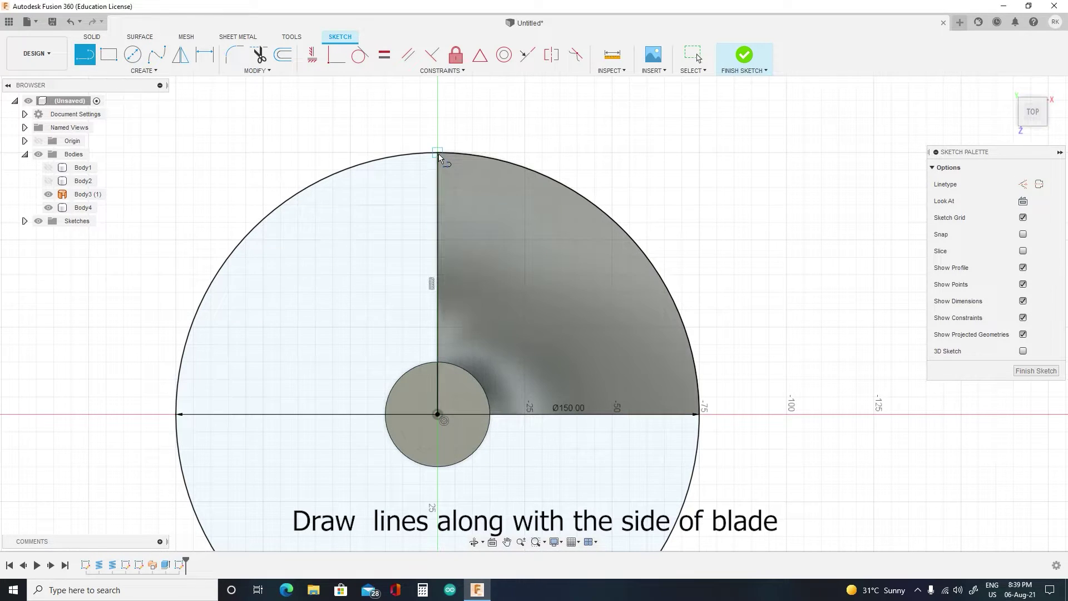
click(438, 415)
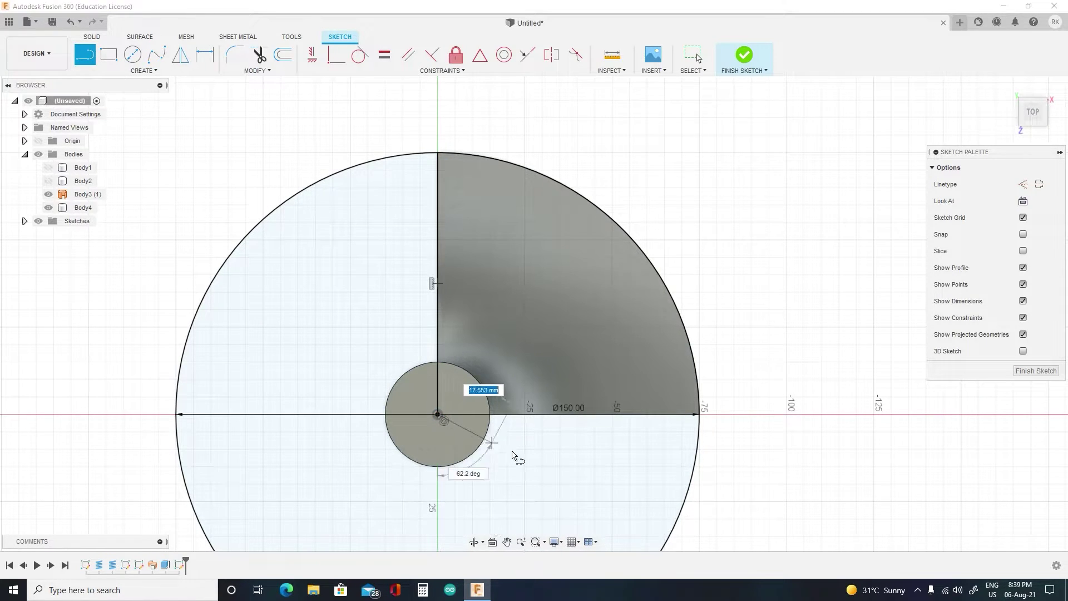
click(699, 415)
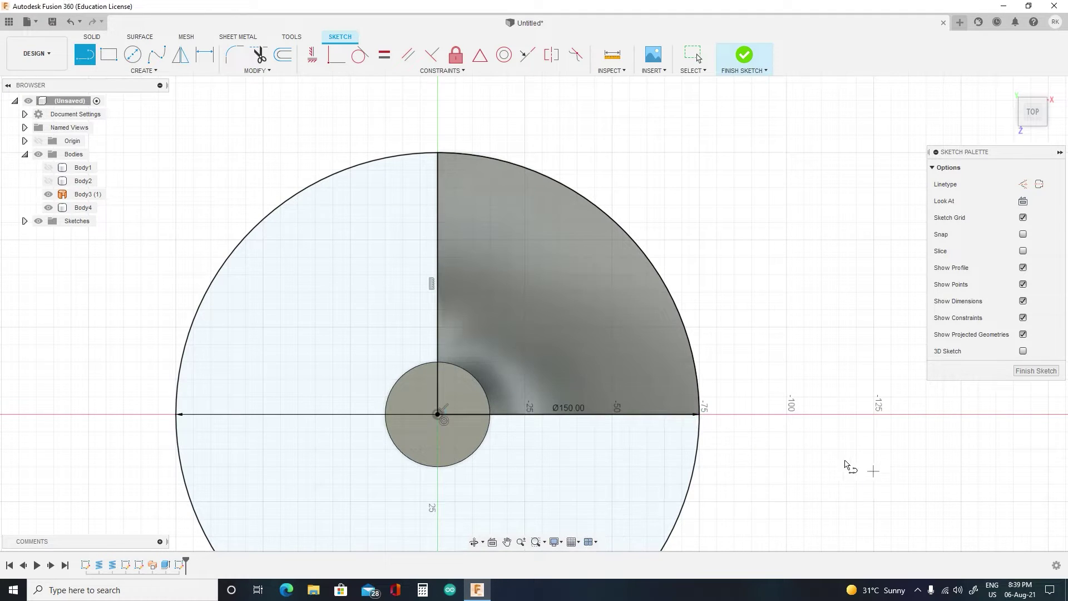
scroll(721, 437, down, 2)
scroll(721, 437, up, 1)
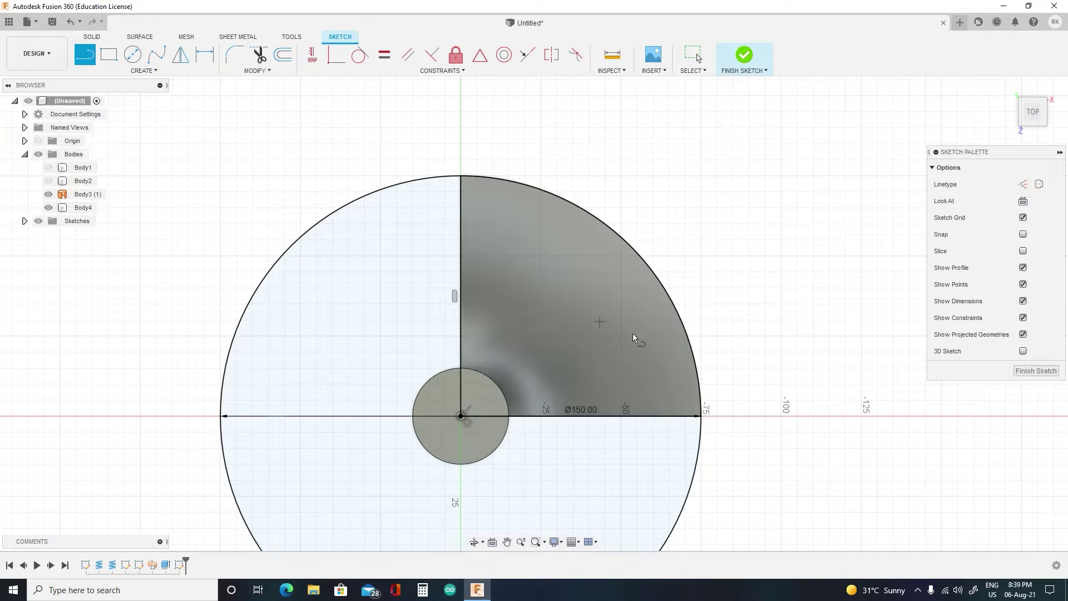
Step: Trim away the part of the 150 mm circle outside the blade's quarter sector
click(1035, 371)
click(259, 54)
click(362, 204)
key(Escape)
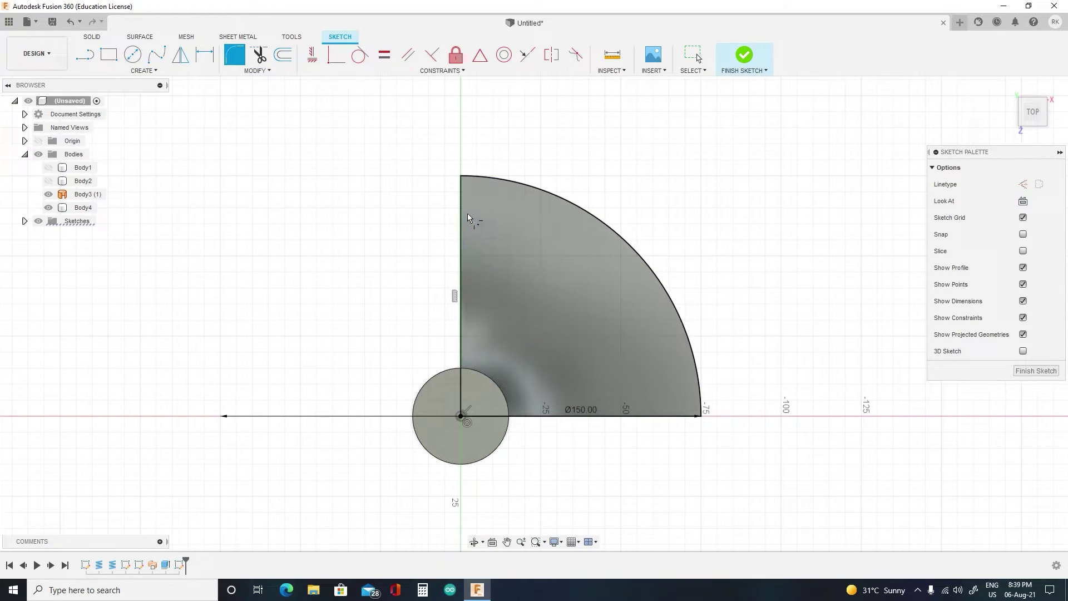
Step: Fillet both outer corners of the sector sketch where the straight lines meet the arc, using a 20 mm radius
click(461, 219)
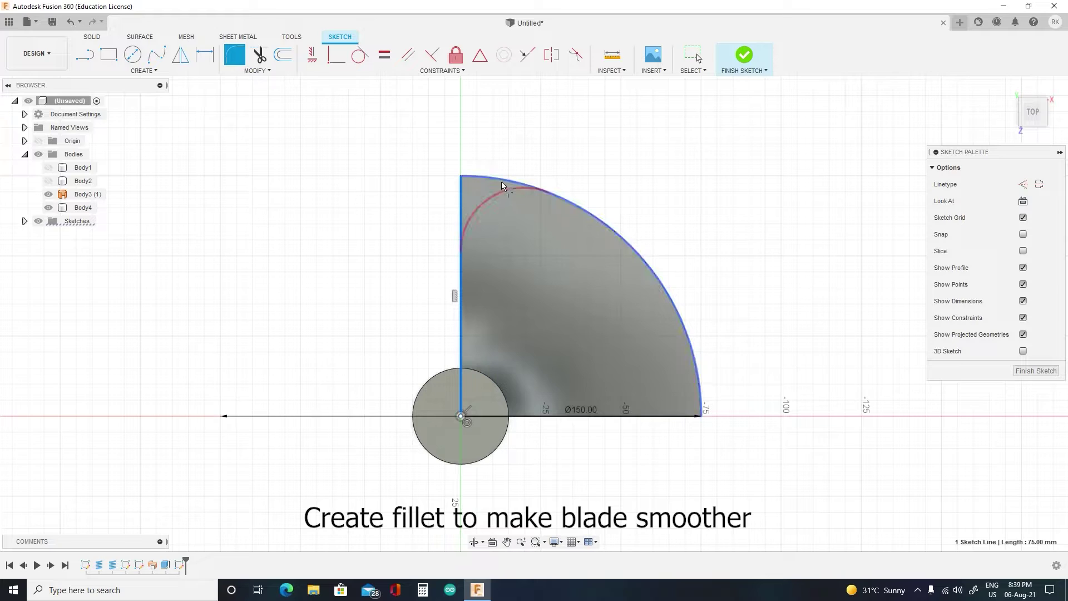
click(502, 185)
click(657, 417)
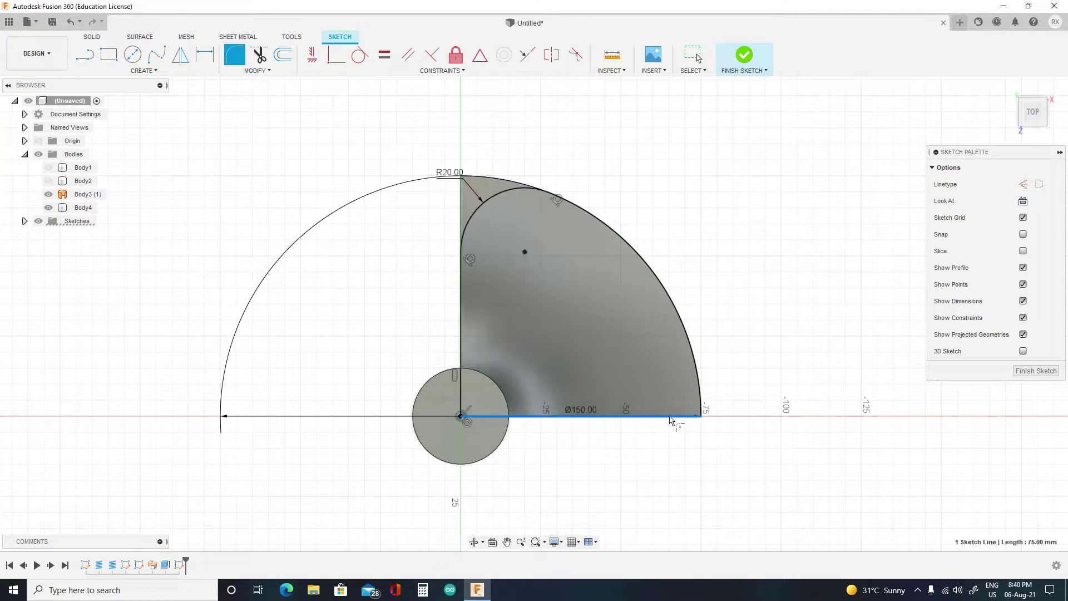
click(698, 375)
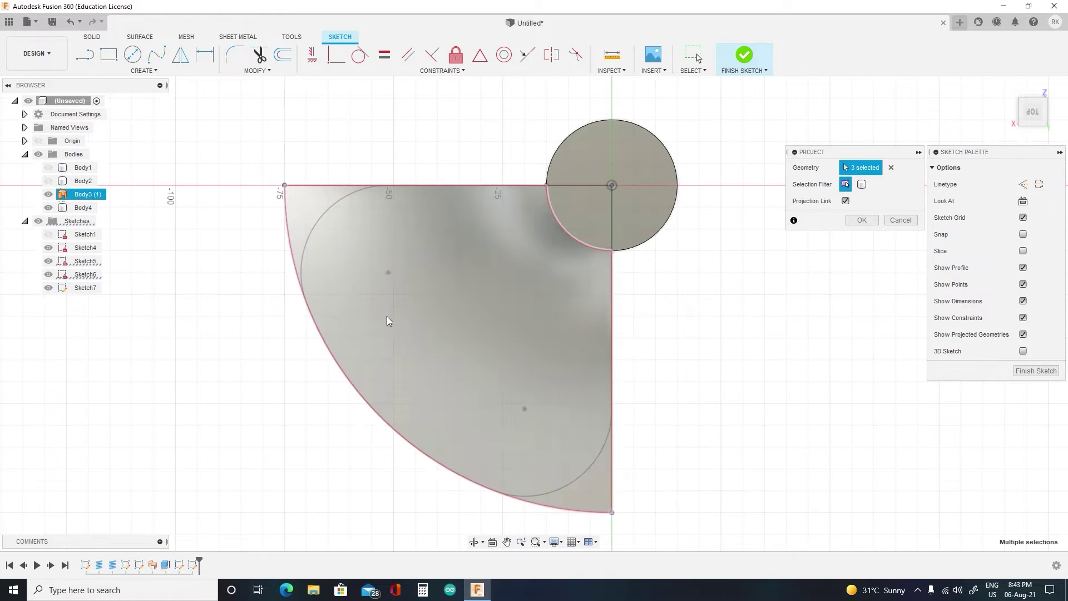
Step: Close the projection of the blade's edges and draw a 150 mm circle centred on the hub through the blade's outer corner
key(c)
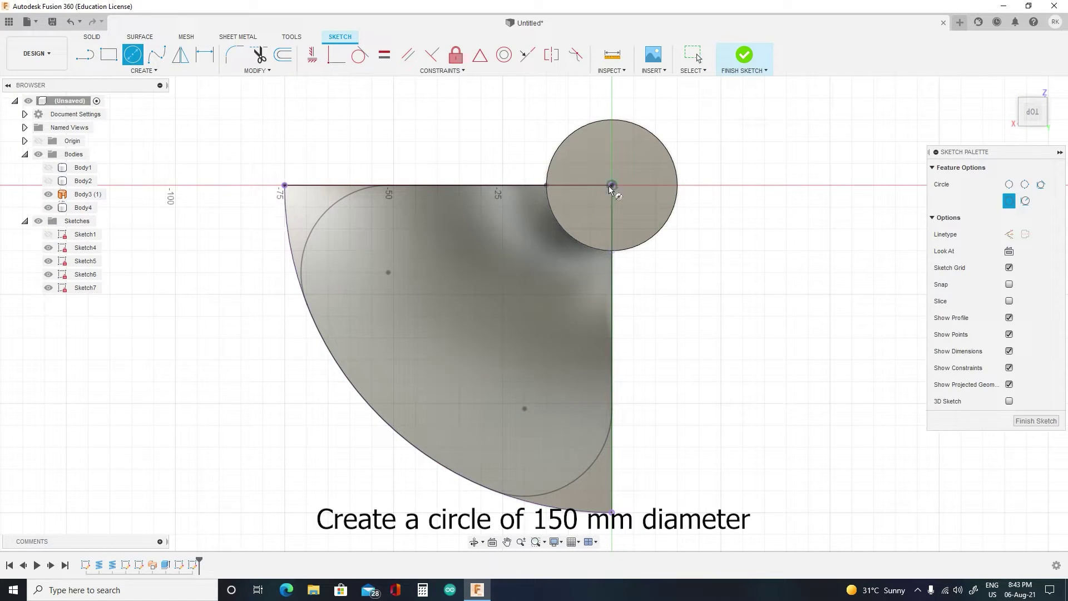
click(610, 185)
click(289, 189)
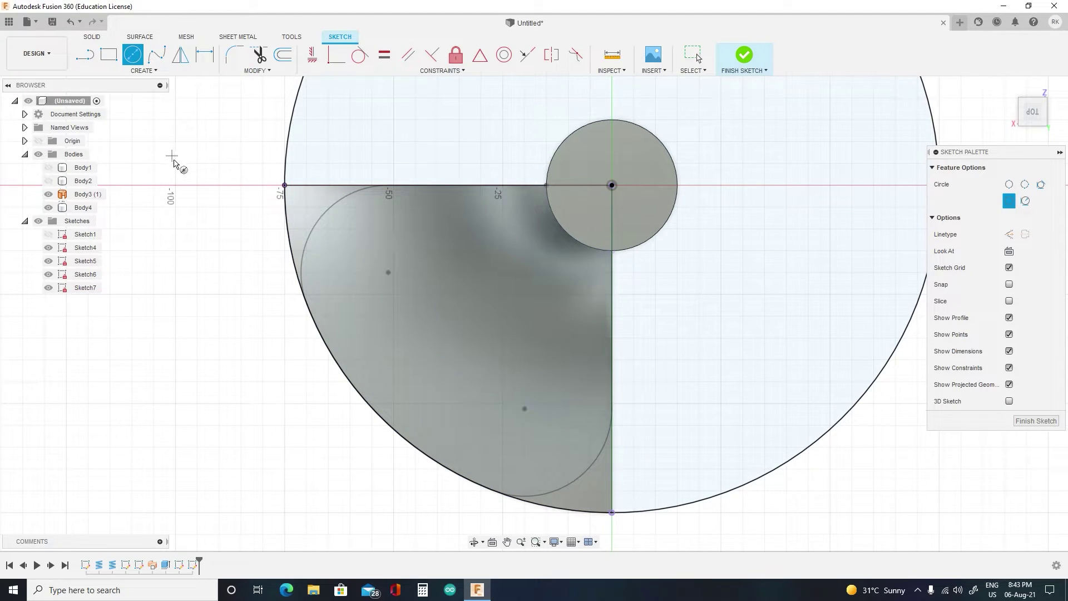
Step: Draw two 75 mm lines from the hub centre to the new circle, one along each straight side of the blade
click(85, 55)
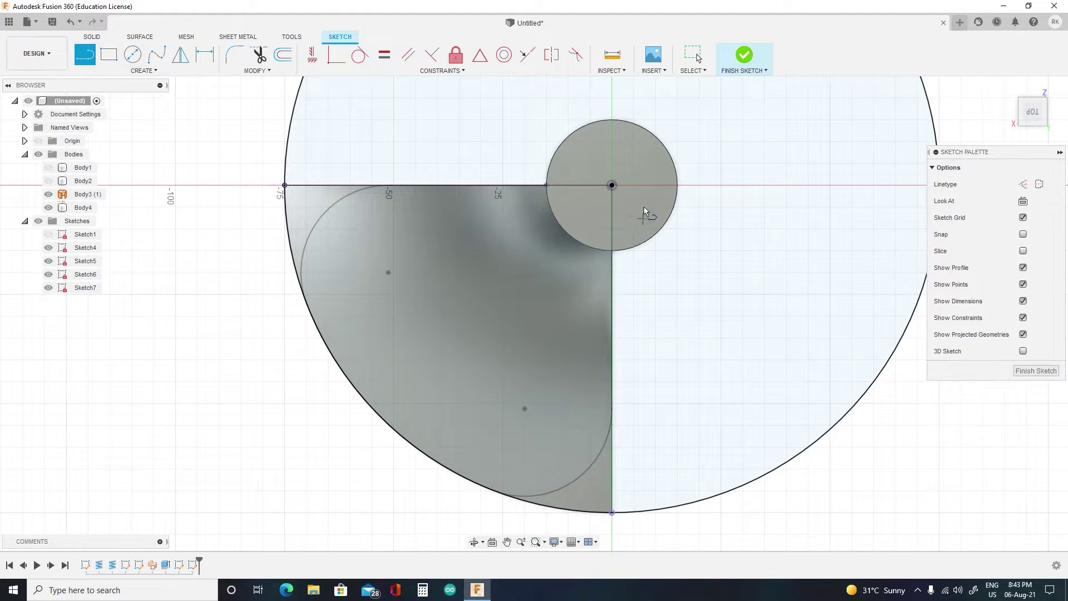
click(612, 185)
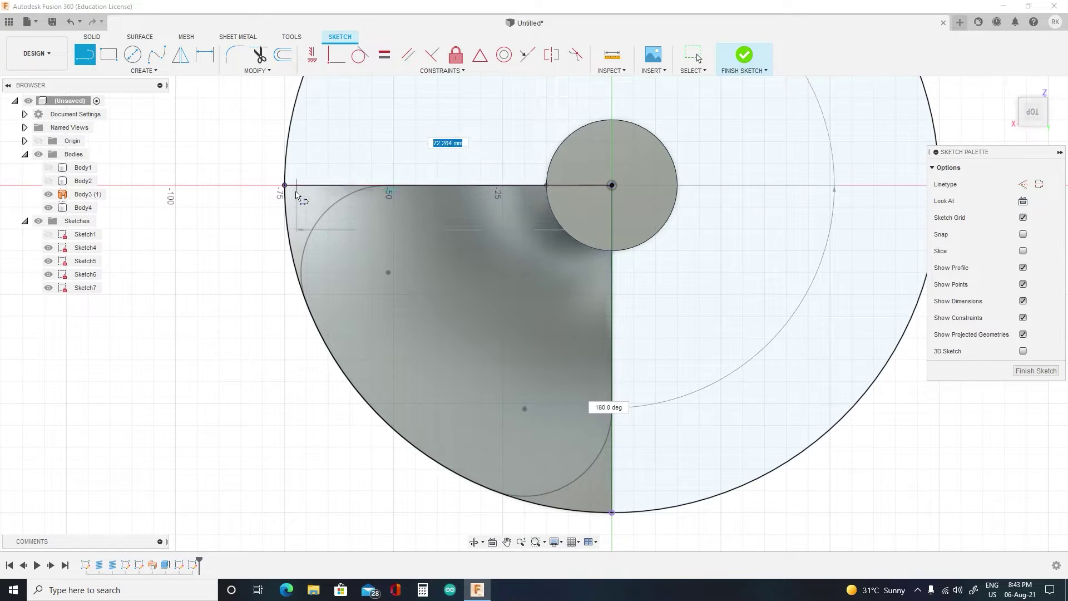
click(286, 186)
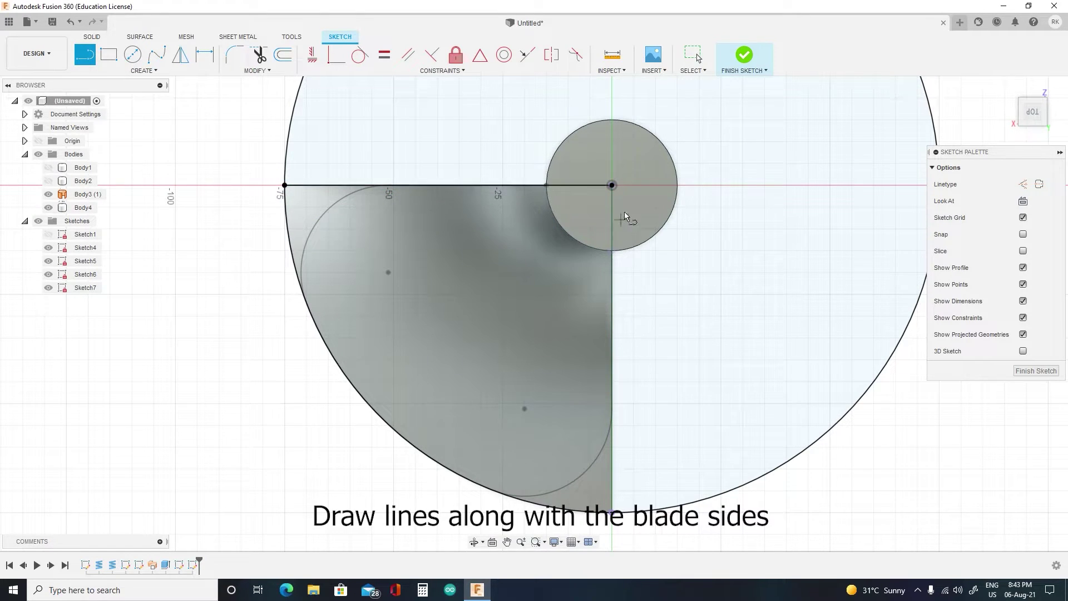
click(611, 186)
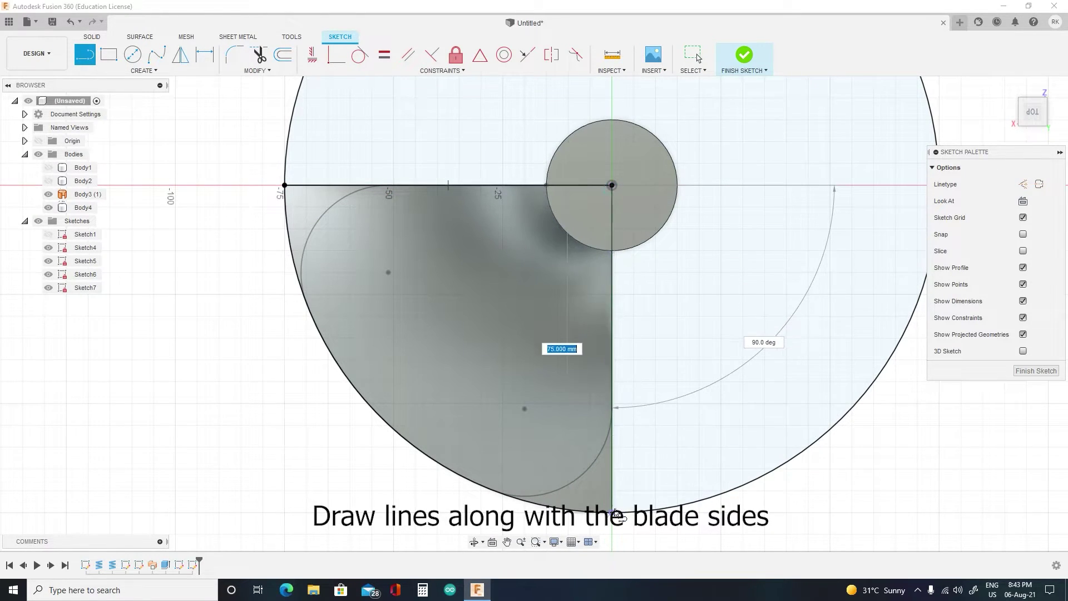
click(615, 511)
Step: Trim away the part of the new 150 mm circle that lies outside the blade's quarter sector
key(e)
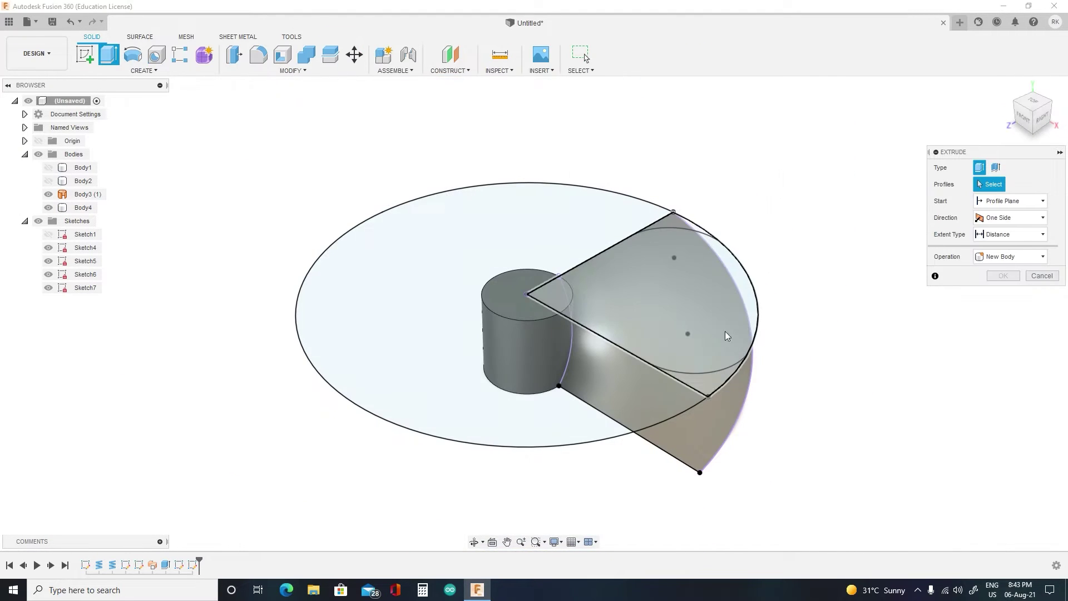
key(Escape)
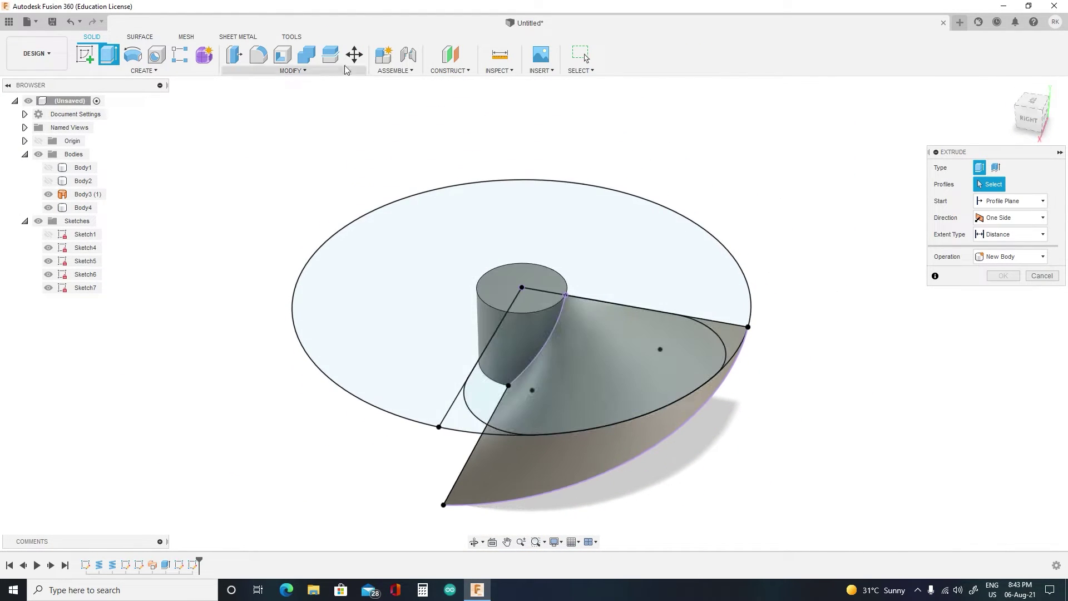
click(259, 56)
click(356, 219)
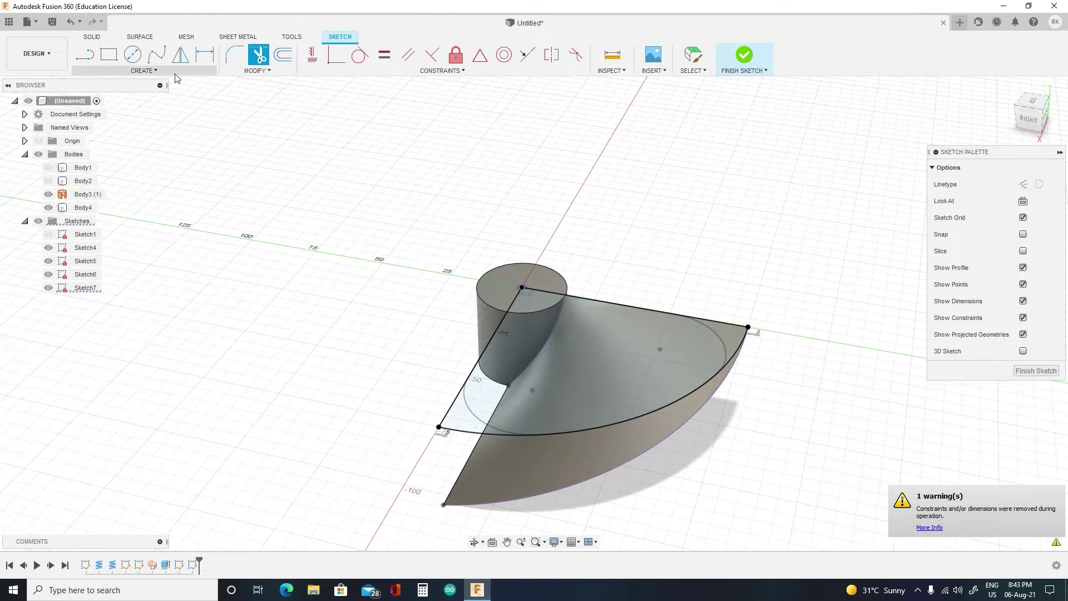
Step: Project the two rounded corner arcs of the earlier sector outline into the active sketch with a projection link
click(172, 71)
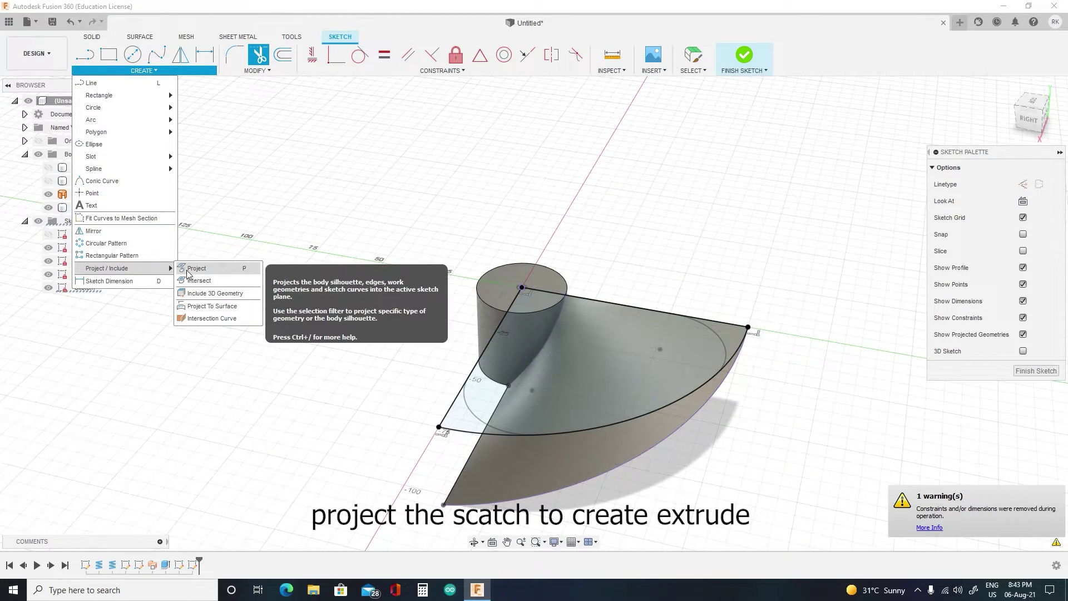
click(196, 268)
click(468, 426)
click(726, 342)
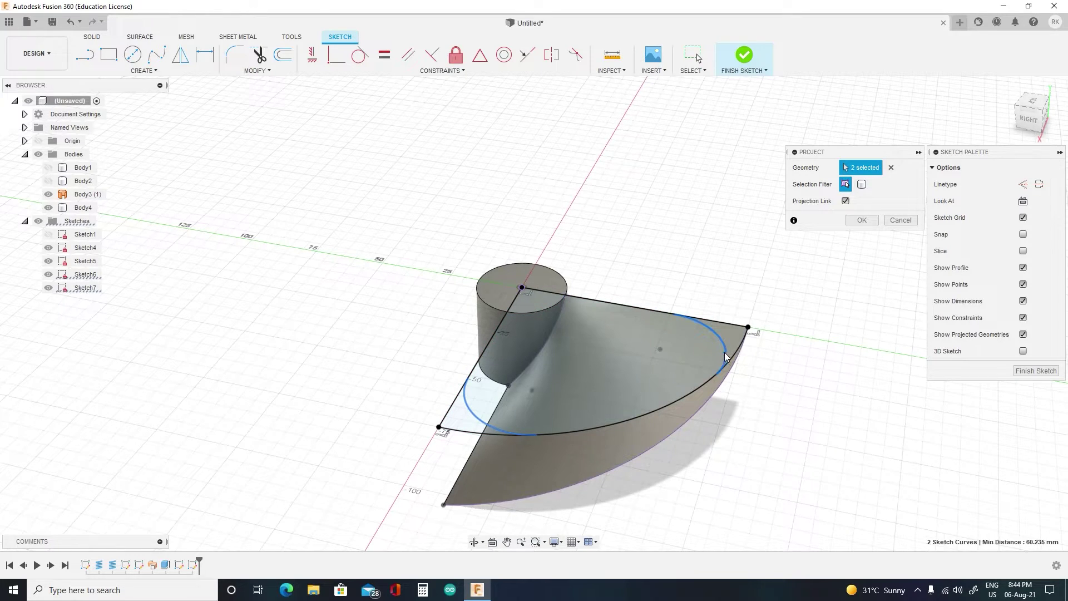
Step: Extrude the two outer corner profiles by -40 mm as a Cut to round the blade's corners
key(e)
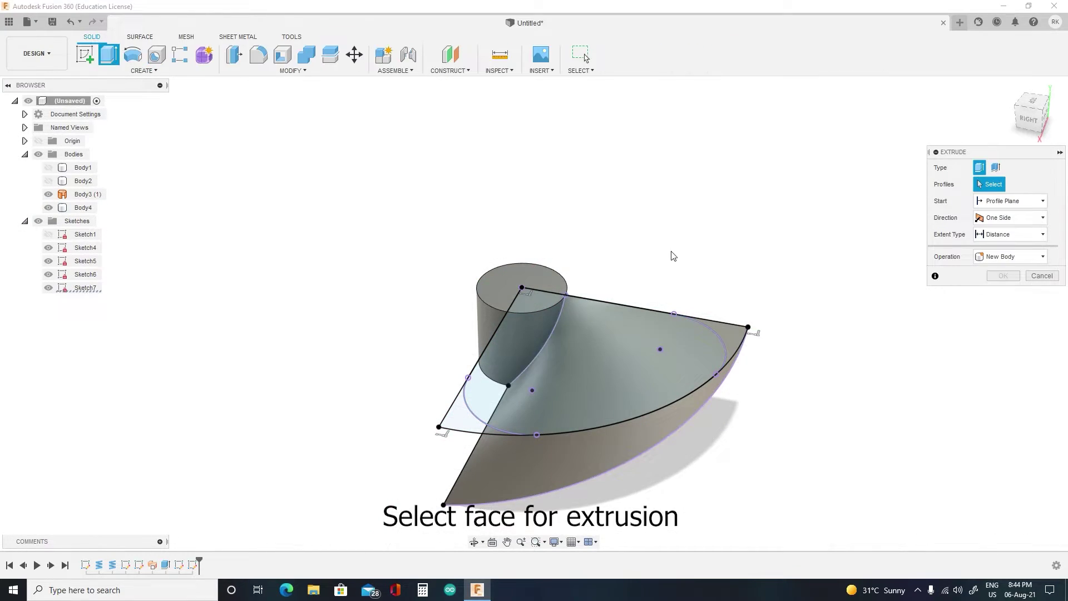
click(463, 418)
click(735, 338)
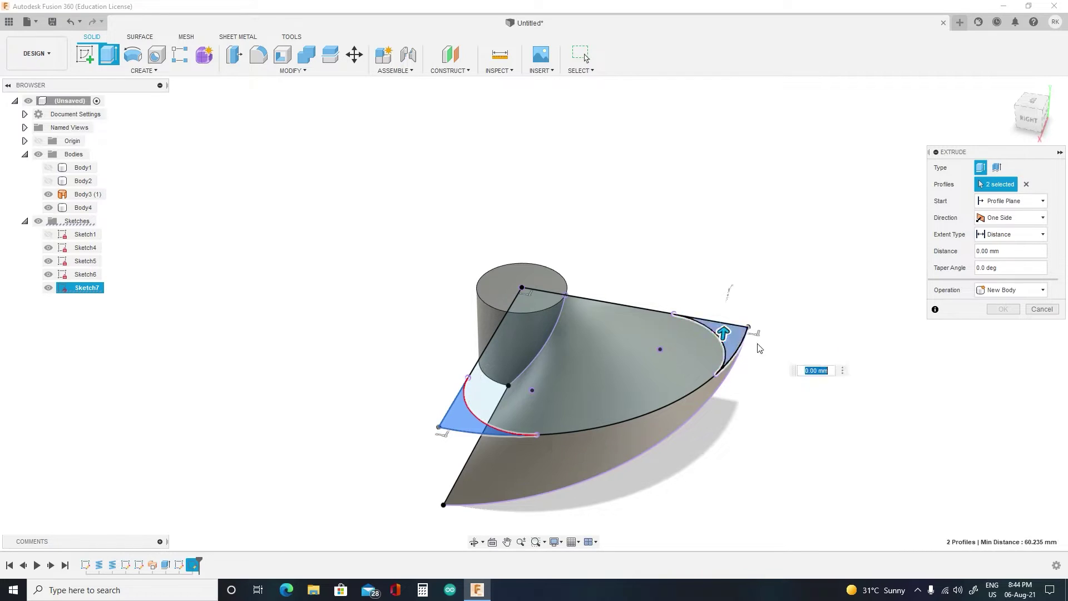
click(1037, 106)
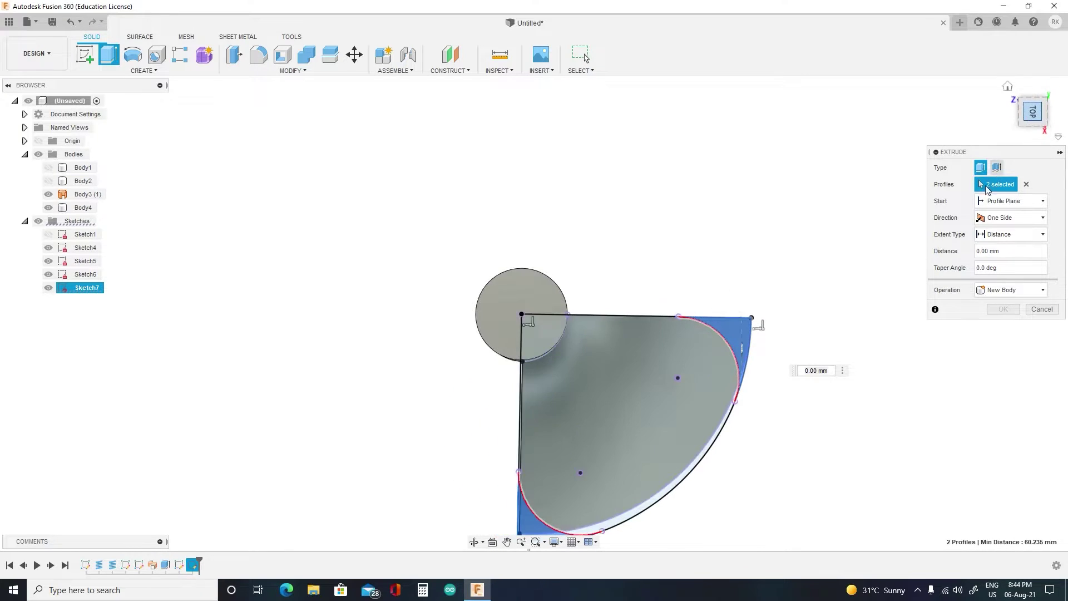
click(1028, 133)
drag(755, 281, 753, 393)
click(986, 290)
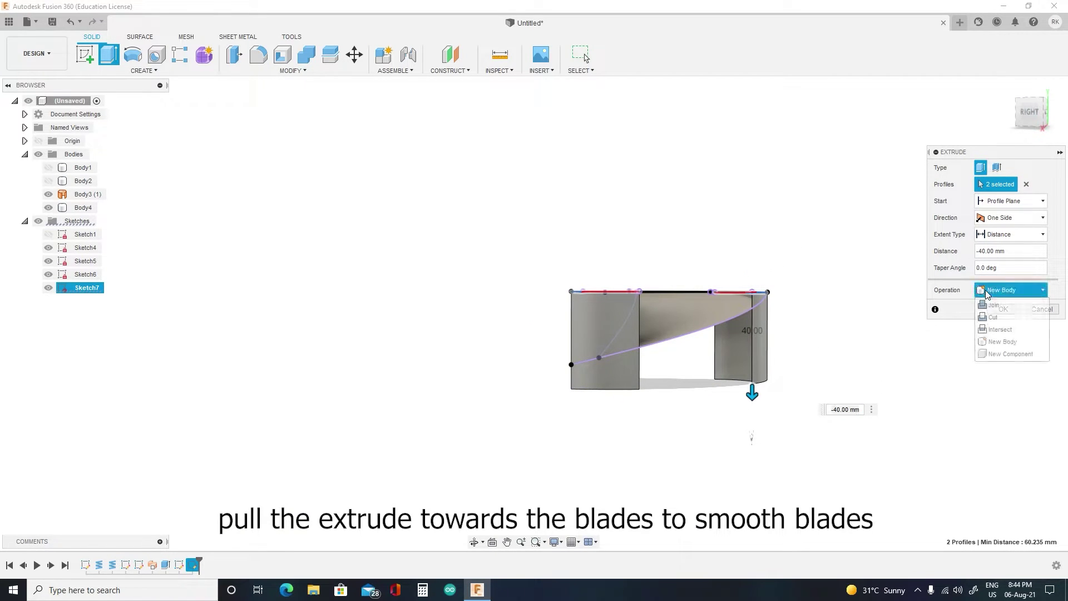
click(992, 317)
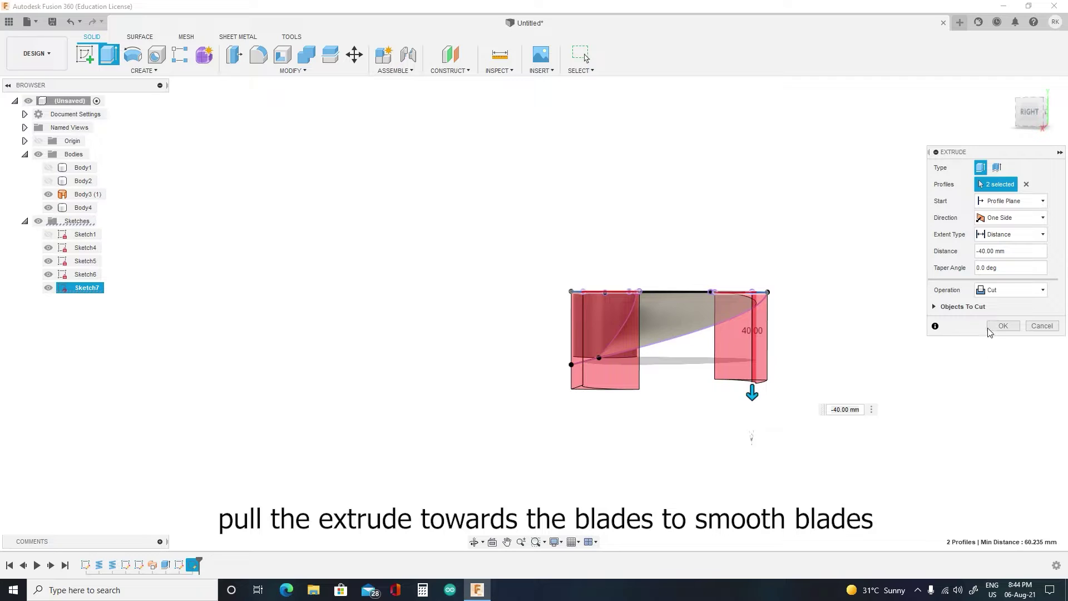
click(991, 328)
Step: Thicken the blade surface by 2 mm in the Symmetric direction as a new body
mouse_move(1033, 120)
mouse_down()
mouse_move(1025, 174)
mouse_move(967, 145)
mouse_move(729, 241)
mouse_up()
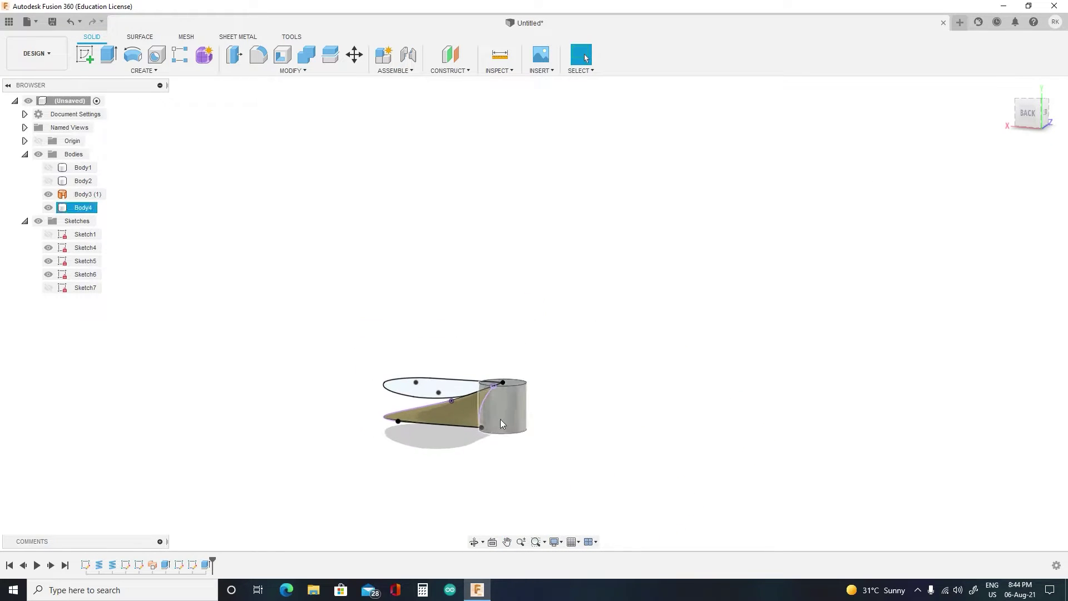
scroll(499, 417, up, 3)
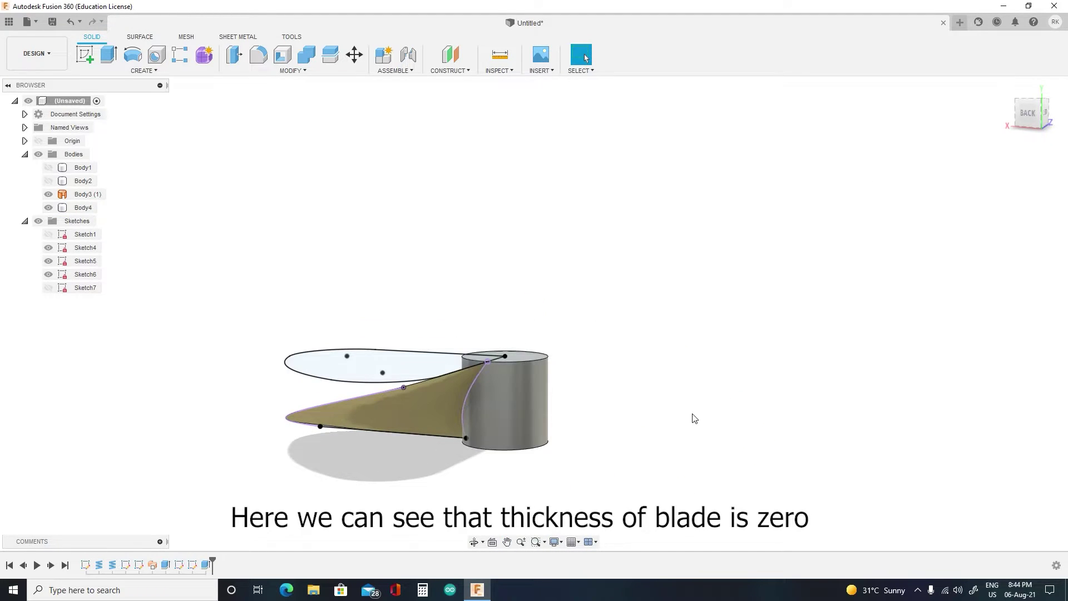
click(154, 72)
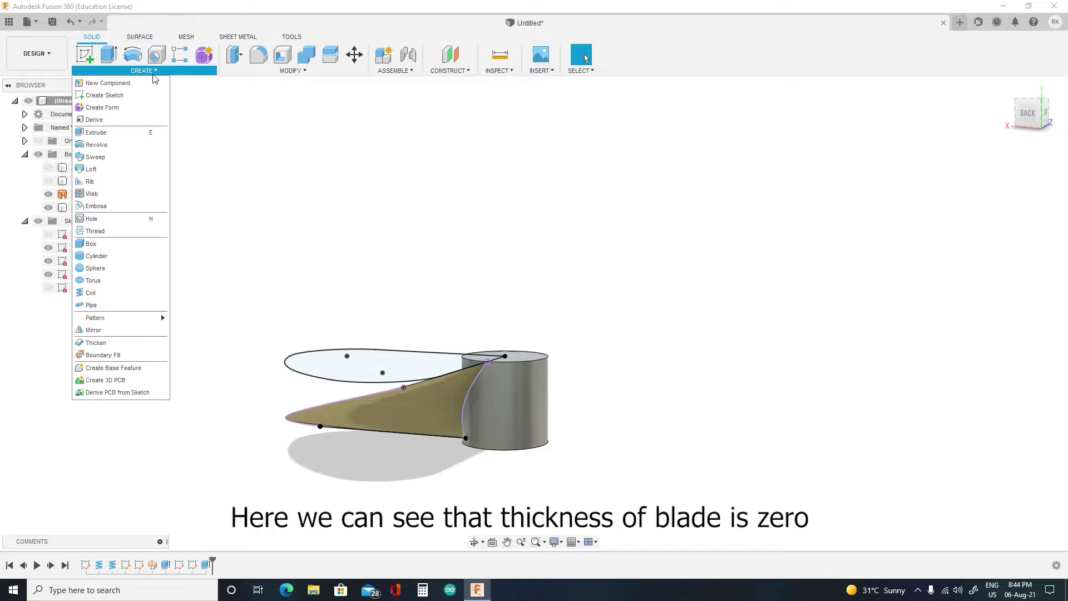
click(140, 343)
click(366, 429)
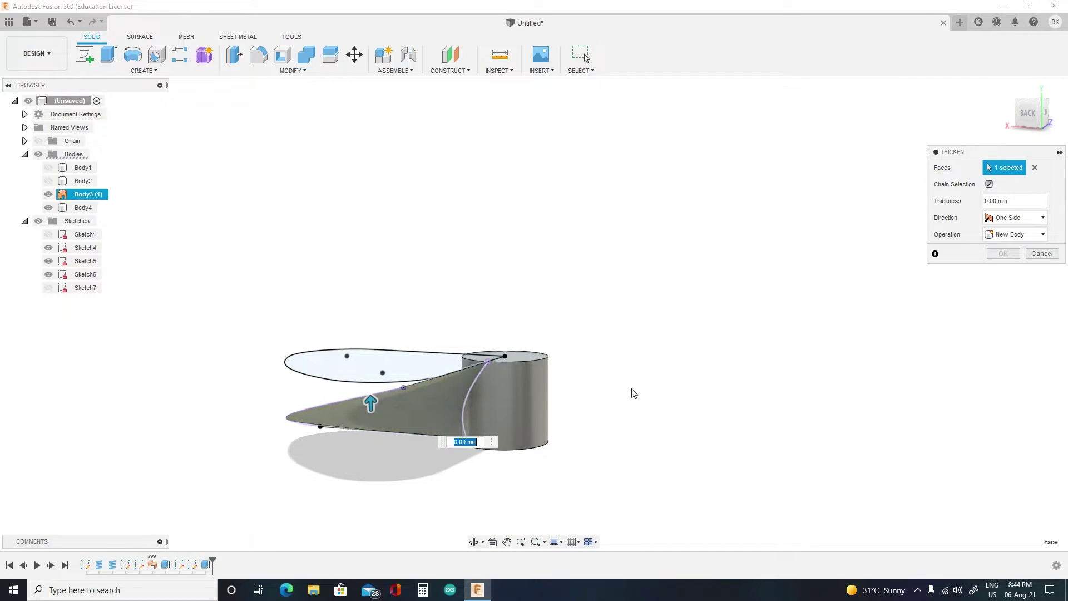
text(2)
key(Return)
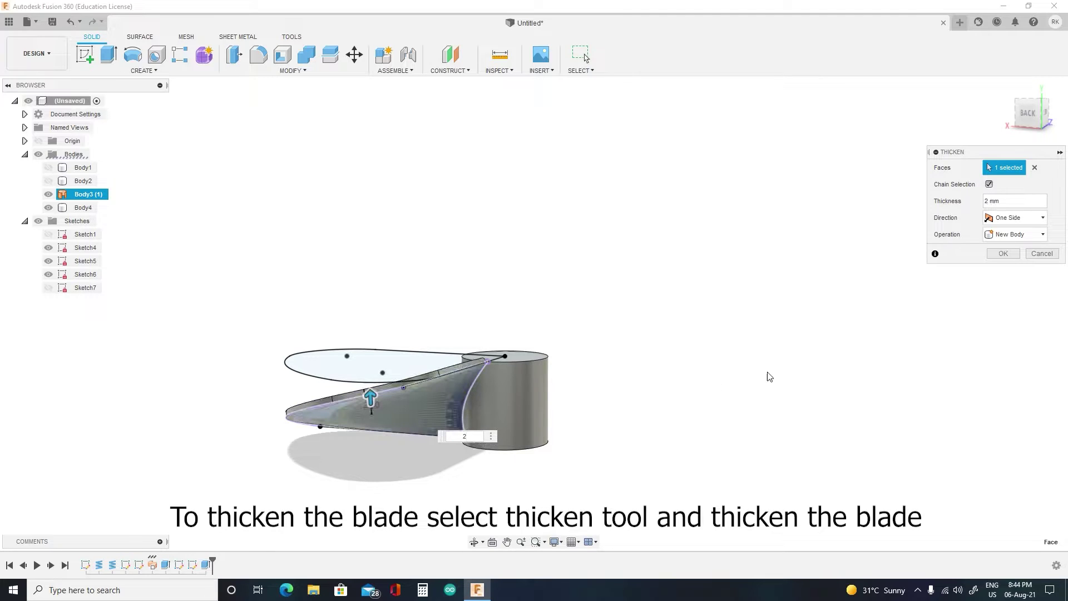
click(1021, 222)
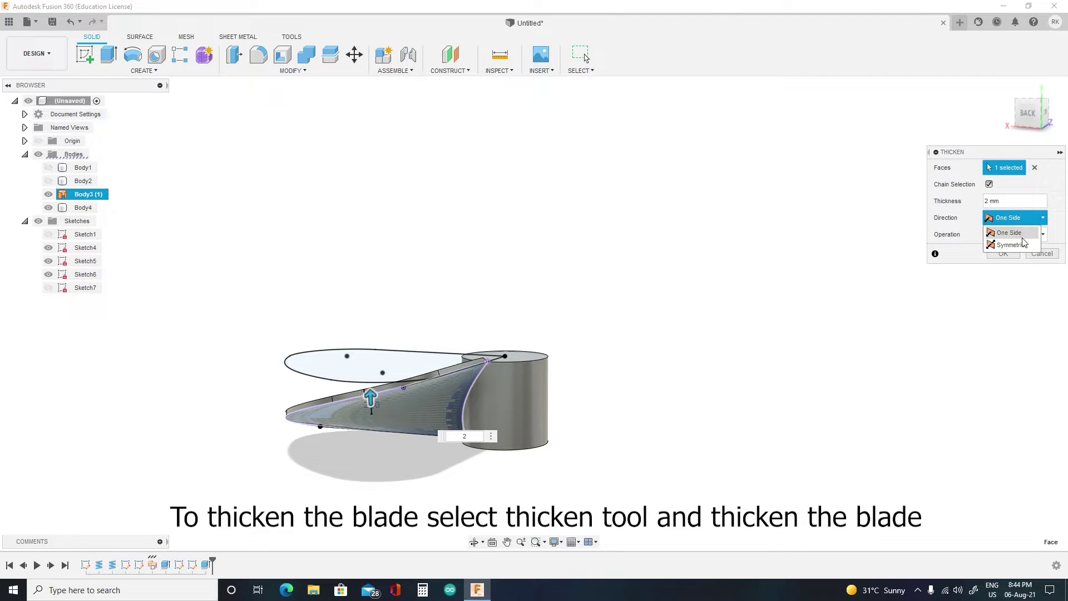
click(1022, 244)
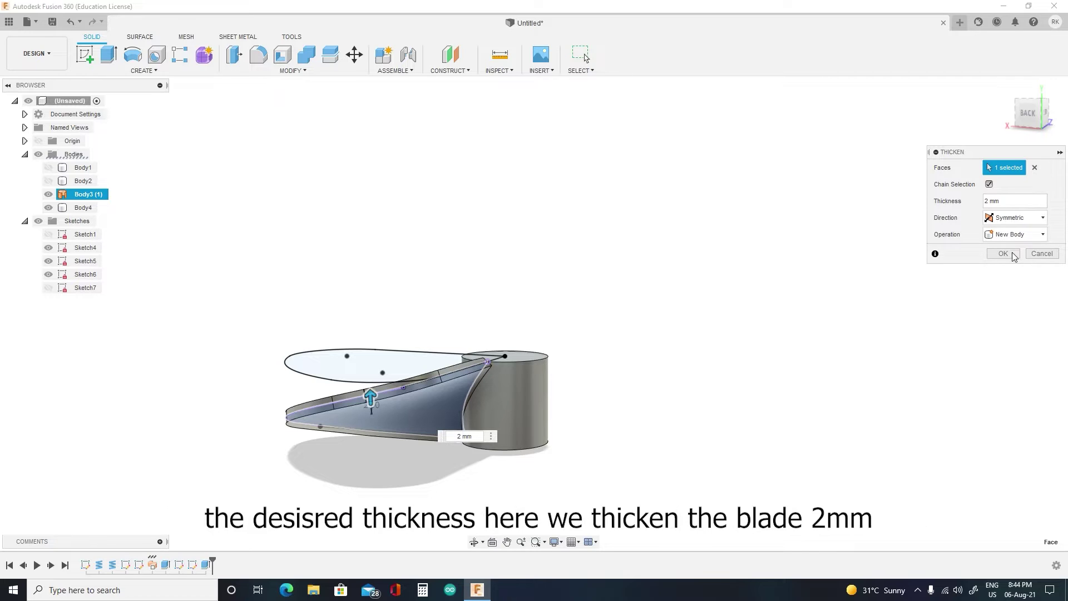
click(1003, 254)
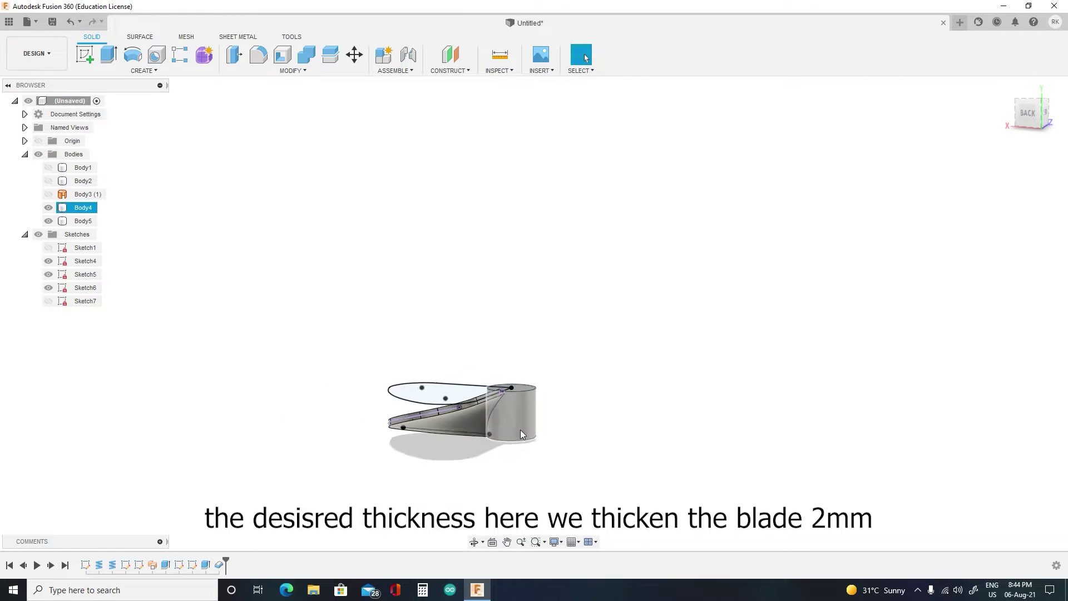
Step: Hide Sketch6 and Sketch5, and undo the last feature added after the thickening
mouse_move(1040, 118)
mouse_down()
mouse_move(1067, 129)
mouse_move(1067, 100)
mouse_up()
click(49, 287)
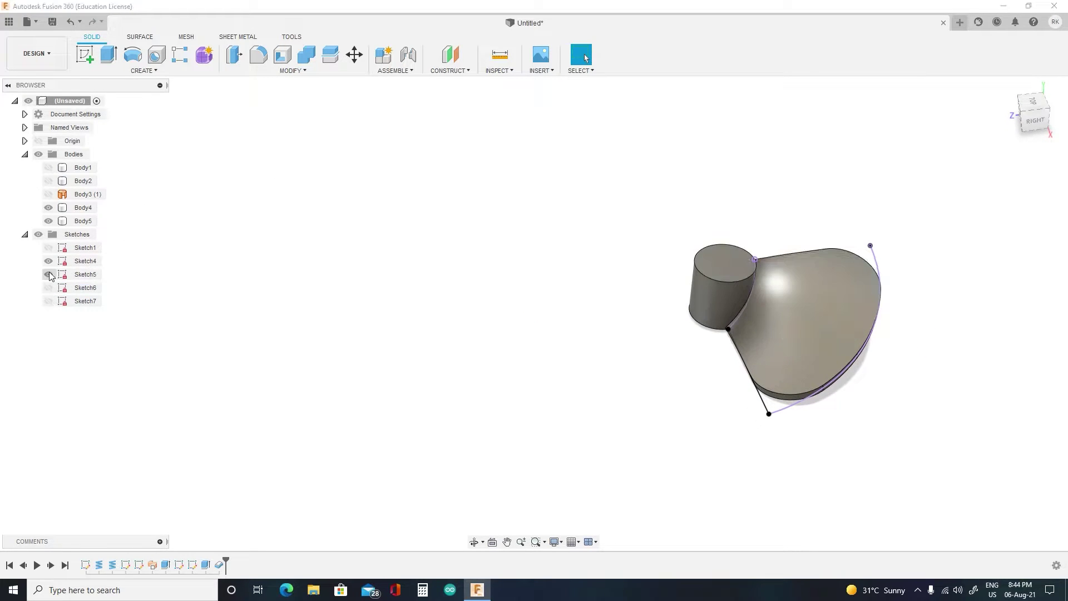
click(49, 274)
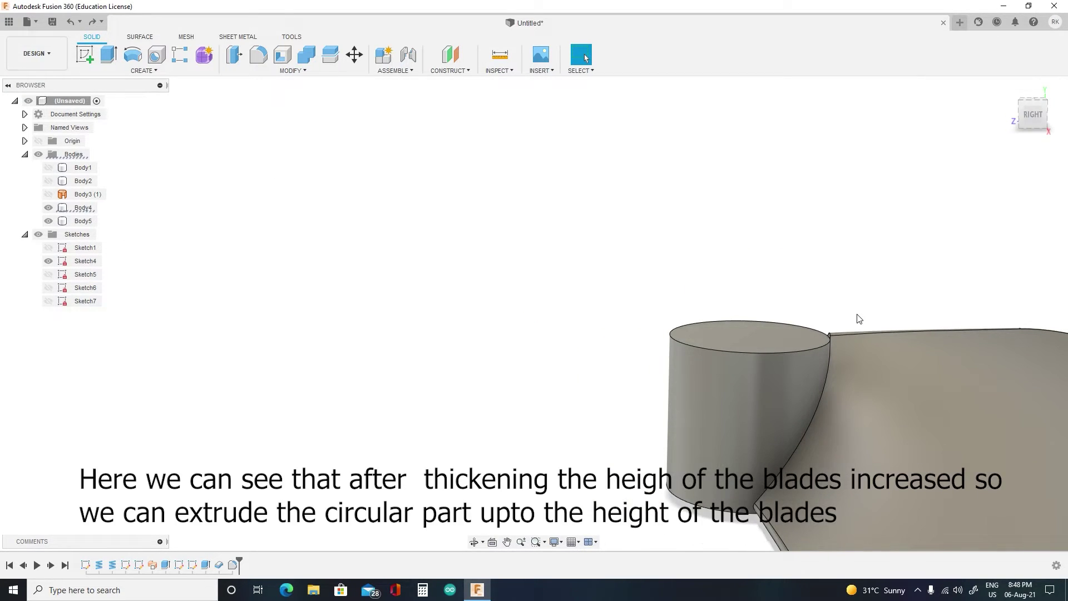
key(ctrl+z)
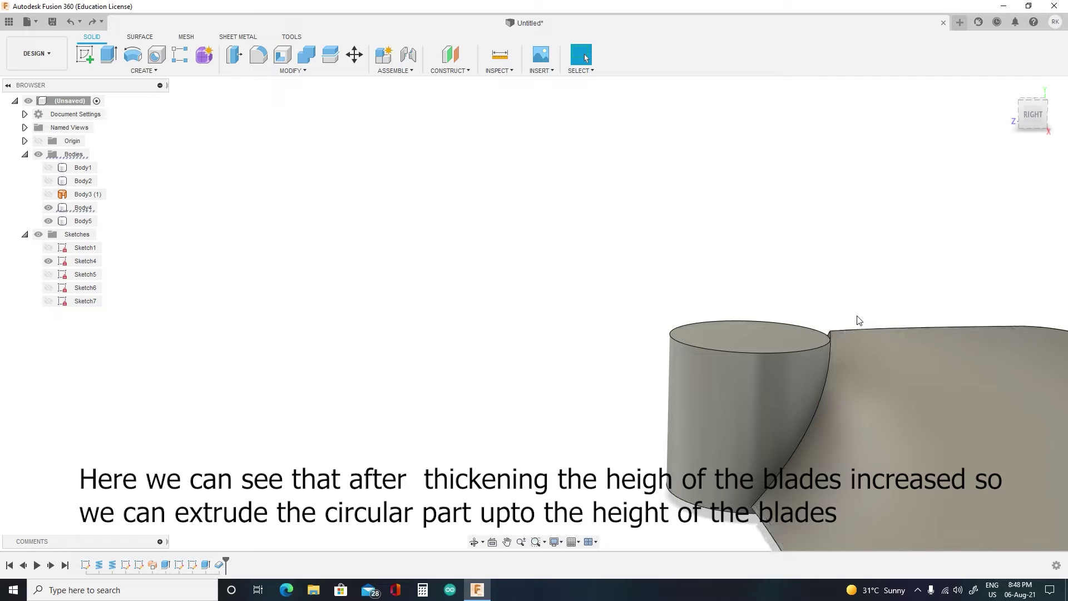
scroll(862, 322, up, 2)
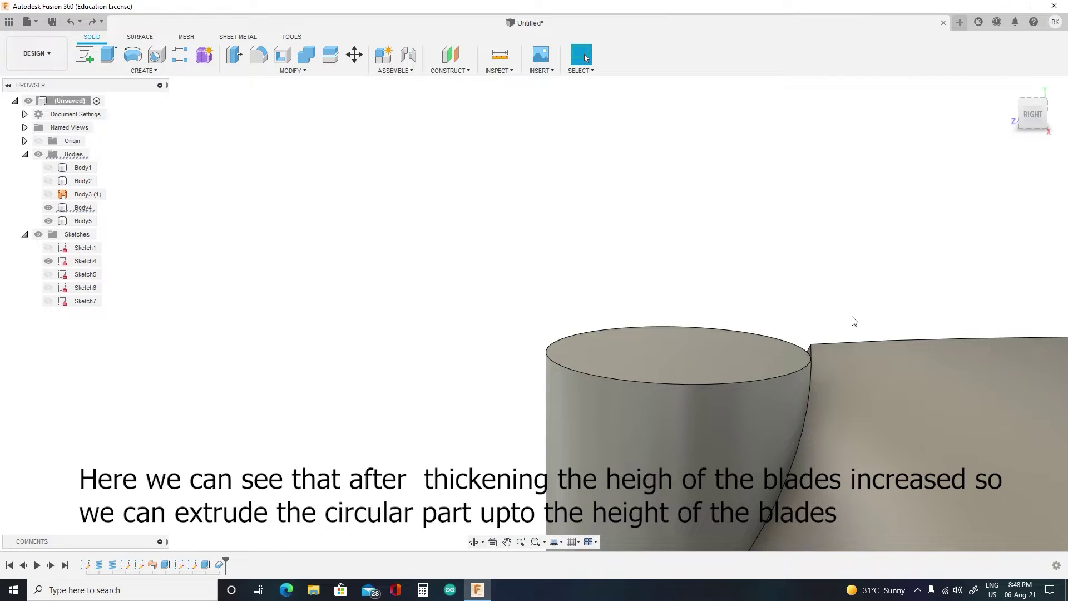
key(e)
scroll(809, 372, up, 3)
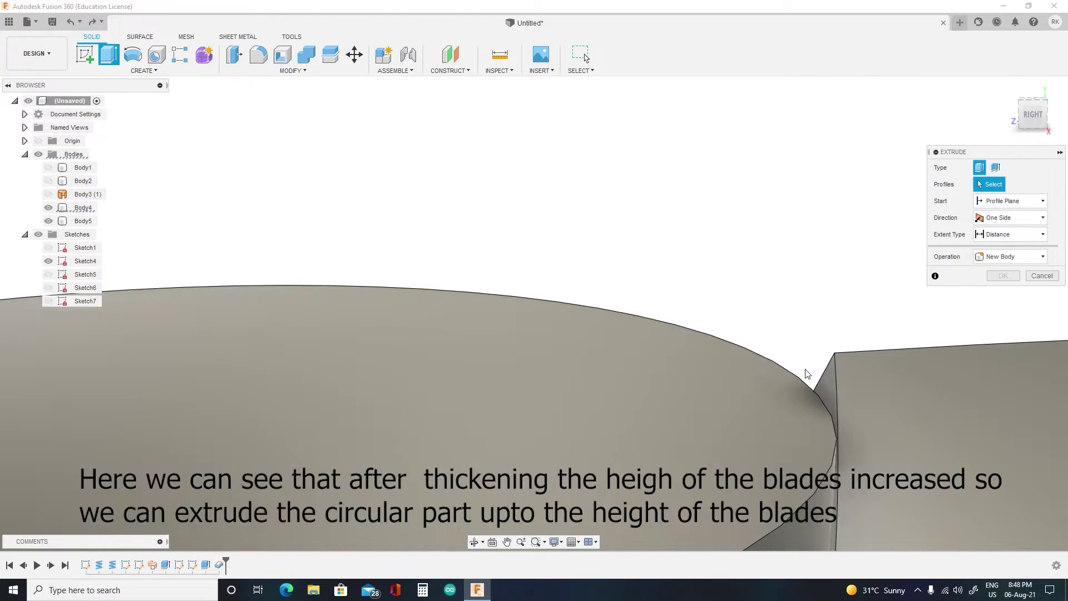
click(808, 373)
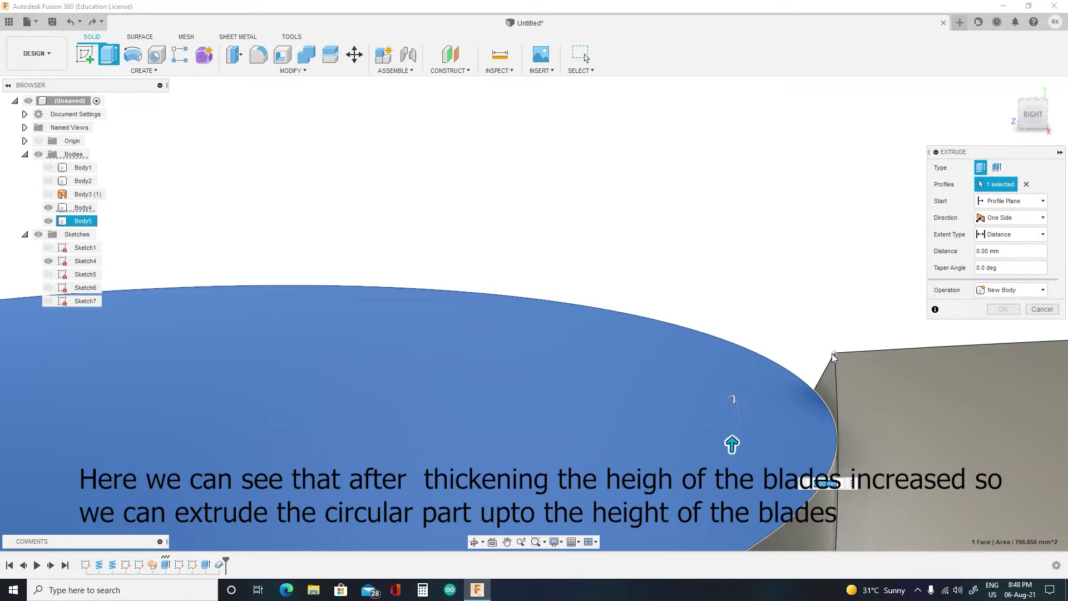
click(832, 357)
scroll(865, 359, down, 2)
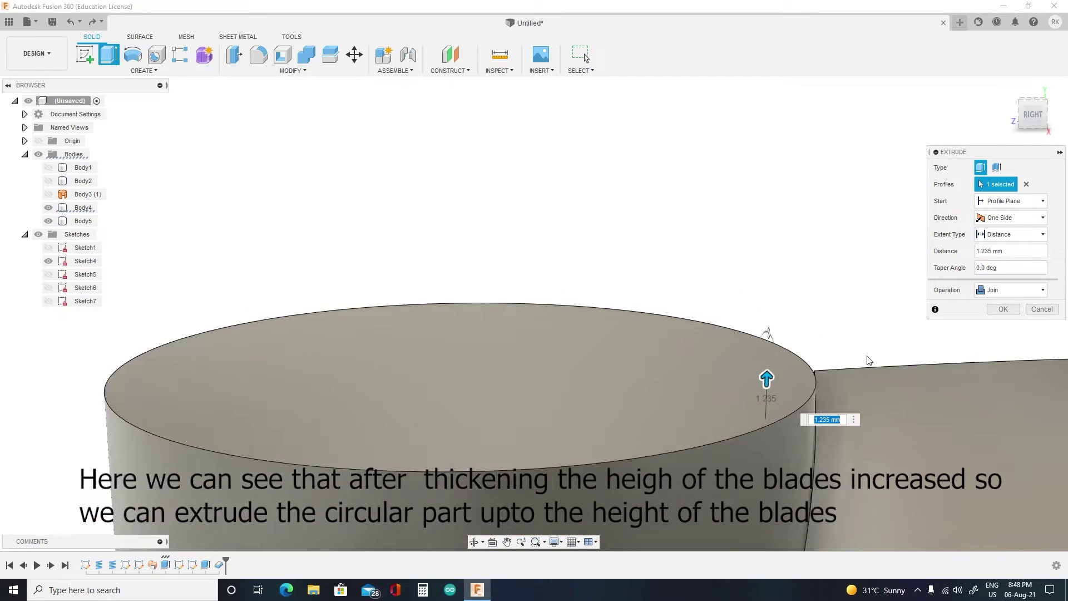
scroll(779, 382, up, 5)
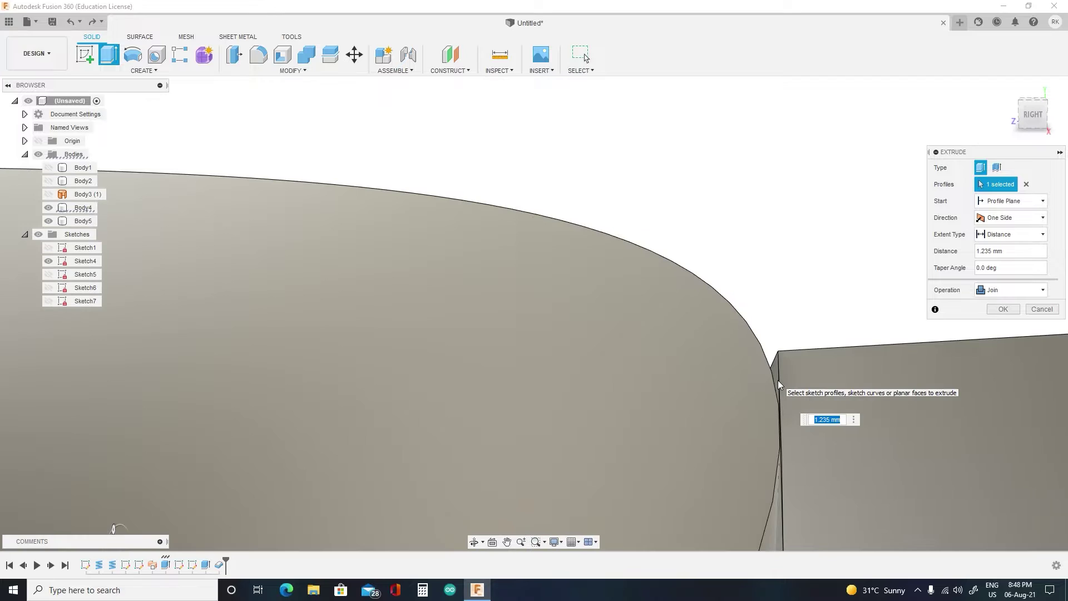
scroll(779, 381, down, 3)
key(Return)
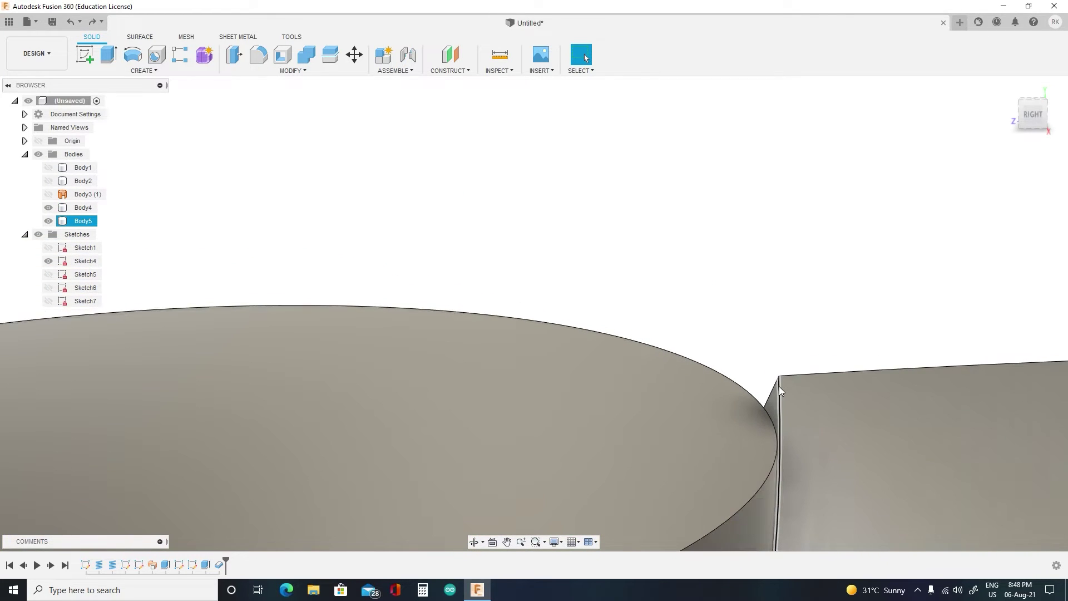
Step: Extrude the hub's top face up to the thickened blade's upper corner, joining the hub and blade into one body
key(e)
click(677, 420)
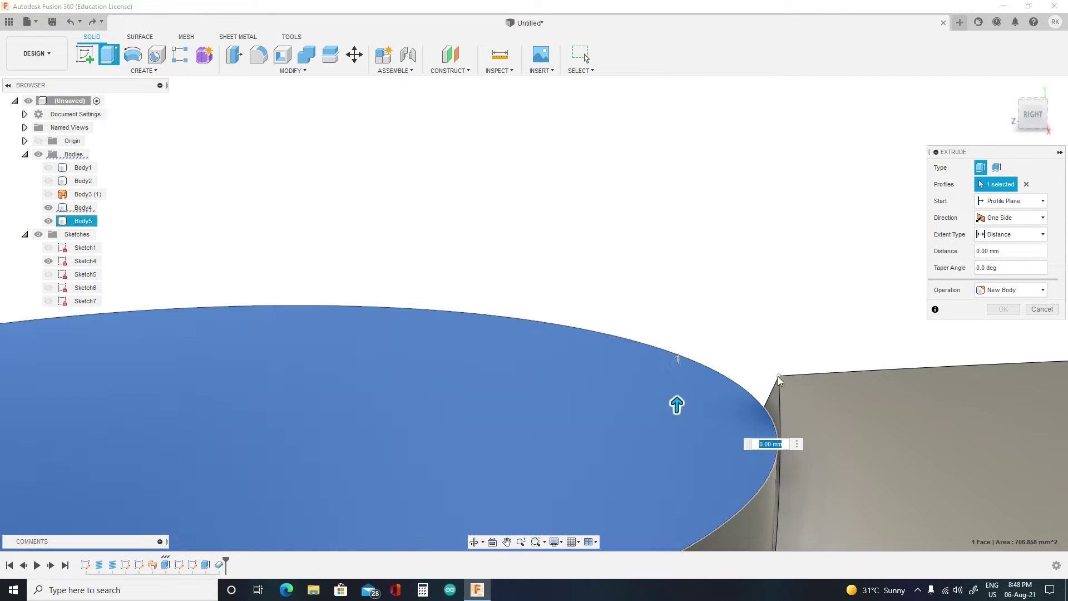
scroll(739, 306, down, 3)
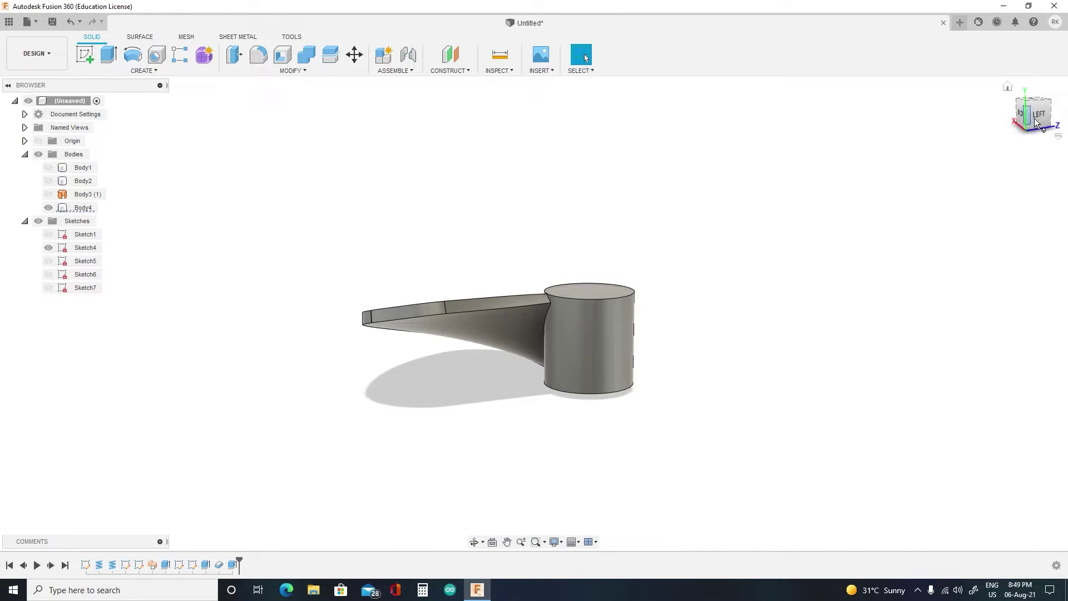
Step: Extrude the hub's top face by 1.235 mm with the Join operation so it reaches the blade's upper corner
mouse_move(1035, 123)
mouse_down()
mouse_move(1031, 167)
mouse_move(1032, 118)
mouse_move(1036, 141)
mouse_up()
click(57, 209)
scroll(705, 295, down, 3)
scroll(705, 295, up, 5)
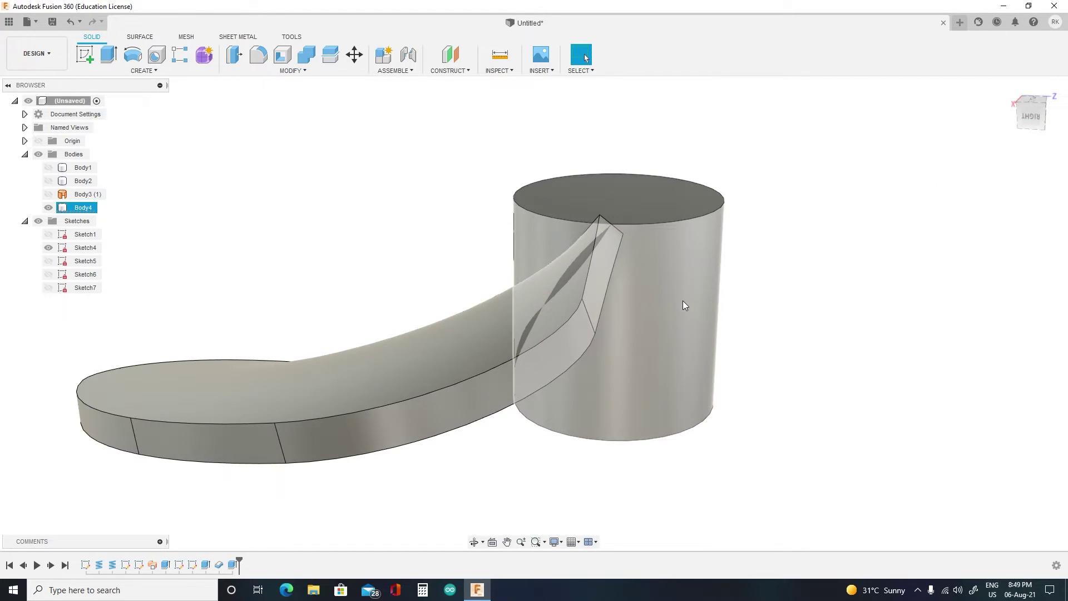
key(e)
click(664, 194)
scroll(634, 212, down, 3)
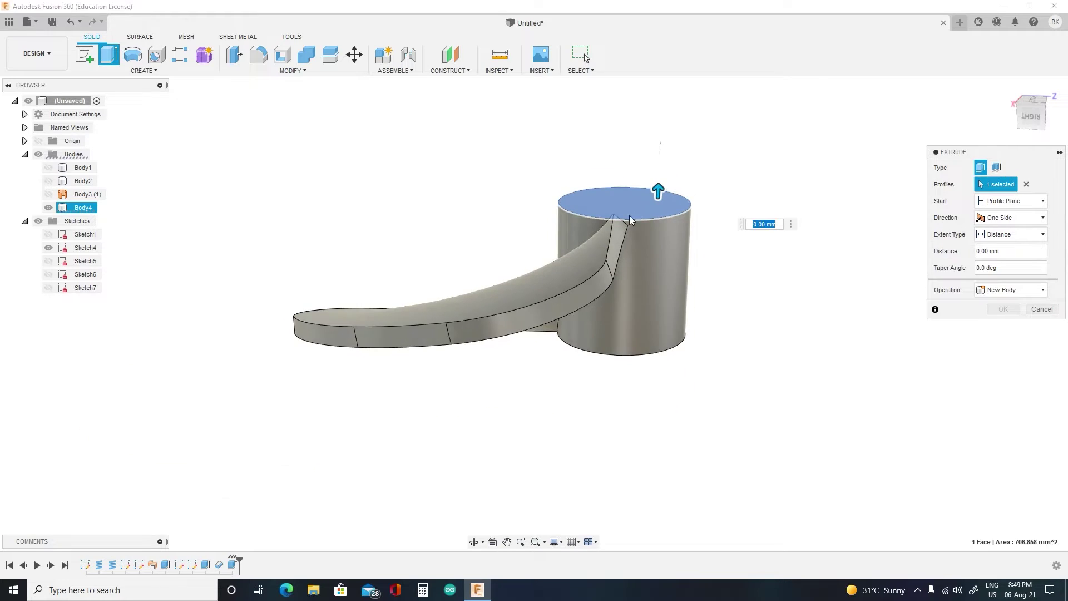
scroll(626, 215, up, 8)
scroll(425, 251, down, 6)
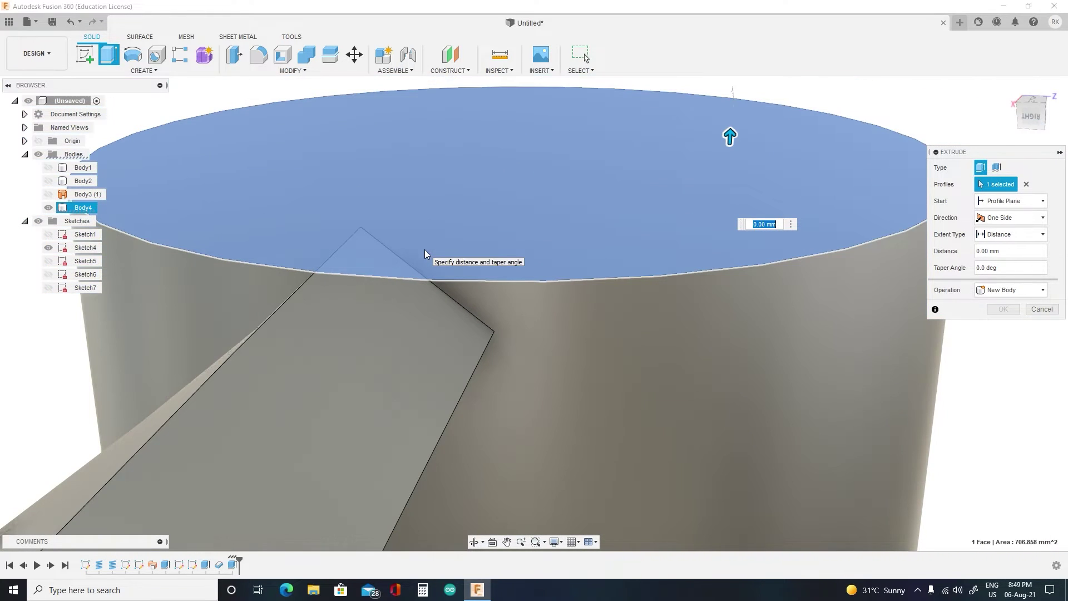
scroll(362, 229, down, 5)
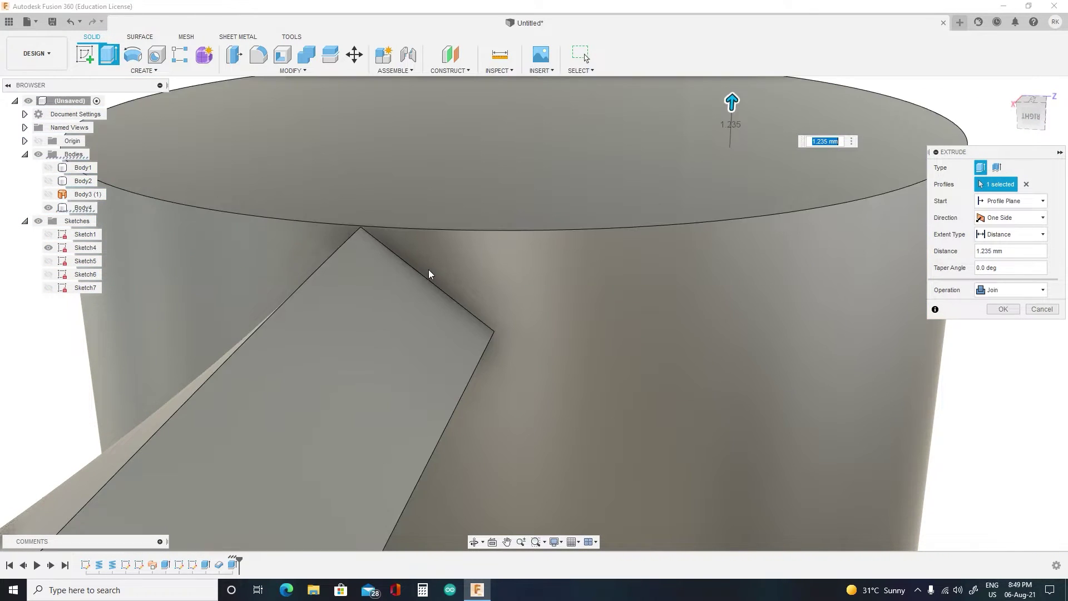
click(1002, 309)
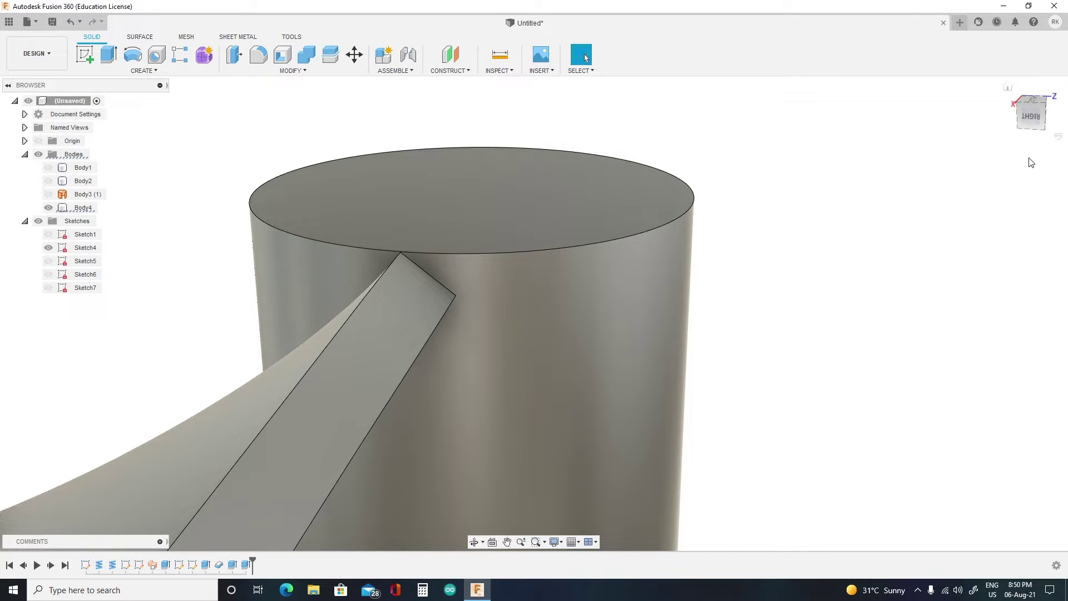
Step: Start a constant-radius fillet and select the upper and lower edge chains along the blade's front and outer rim
shift+middle_drag(534, 305, 534, 310)
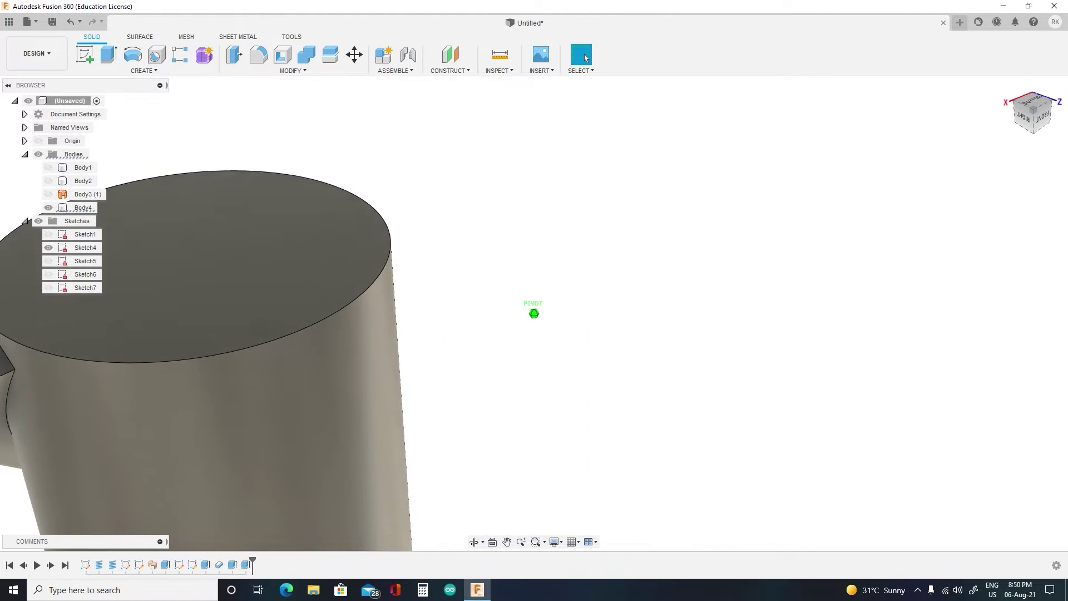
shift+middle_drag(191, 400, 459, 449)
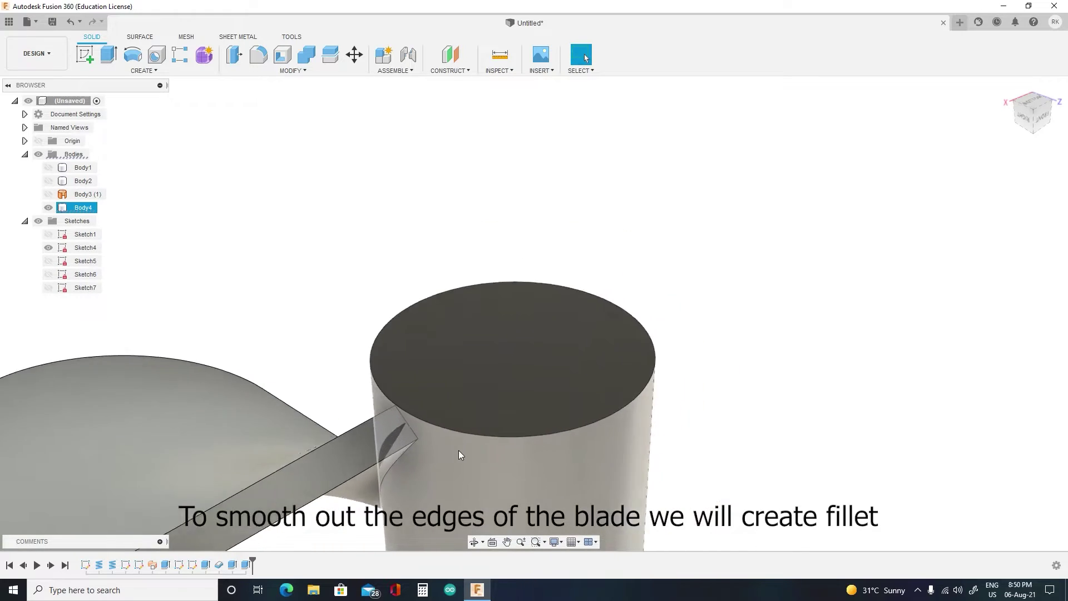
scroll(458, 449, up, 5)
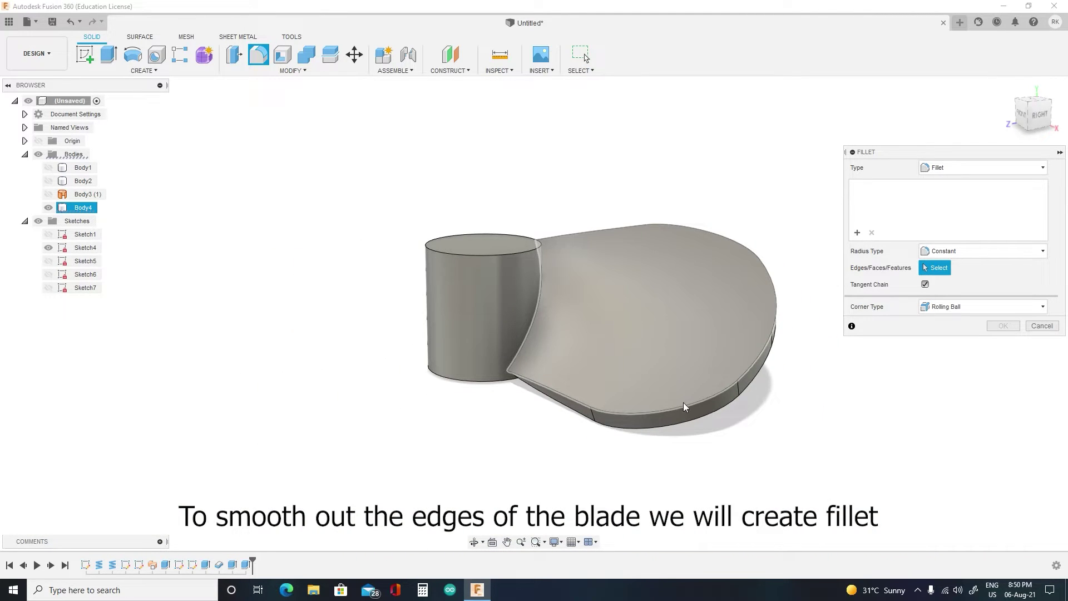
click(684, 411)
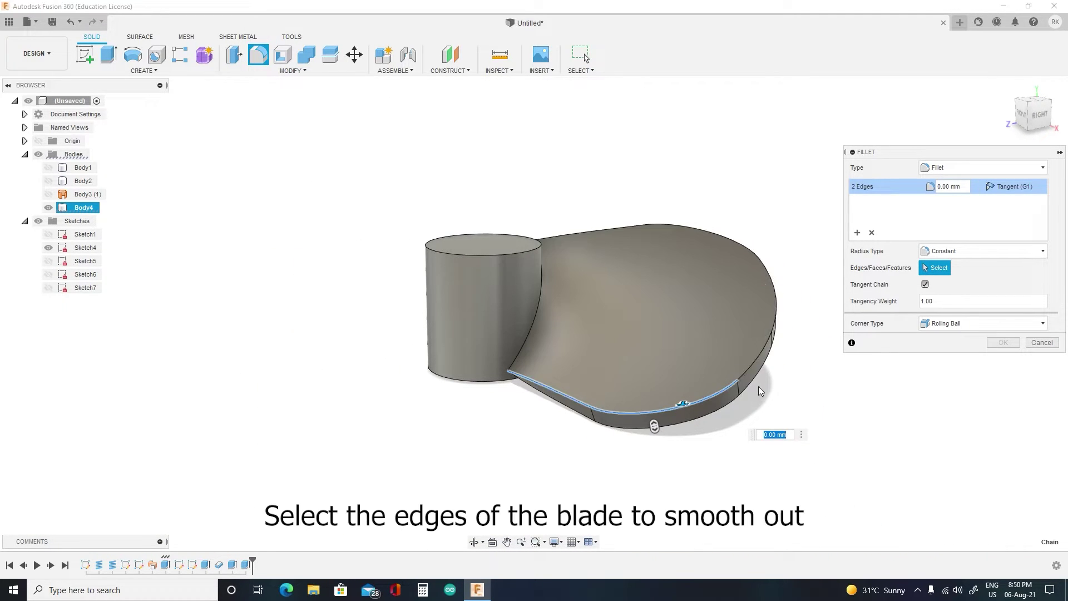
click(751, 365)
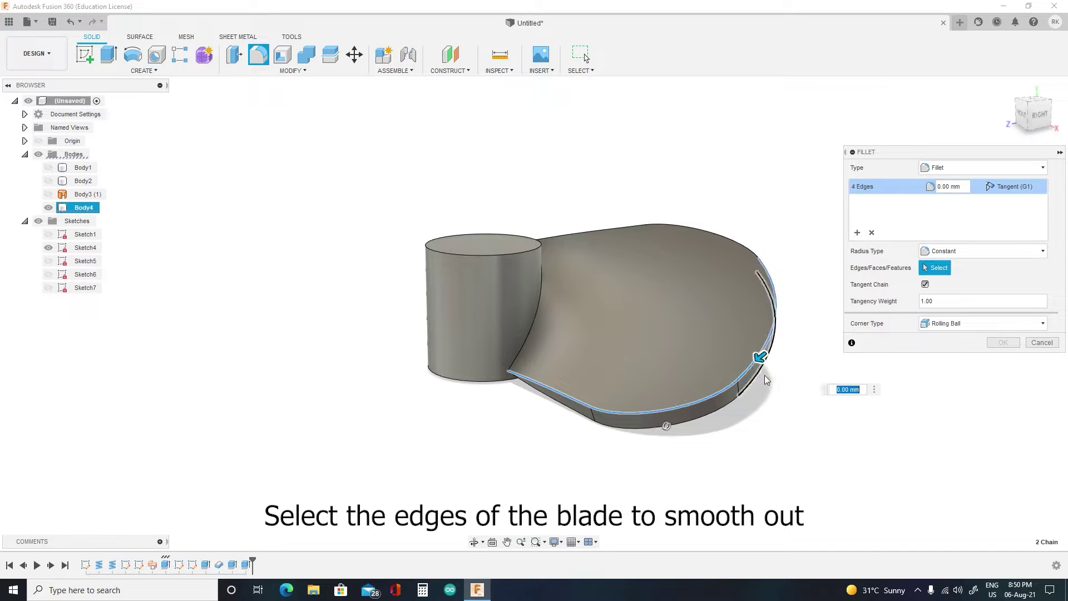
click(725, 411)
click(758, 386)
drag(1039, 104, 1029, 115)
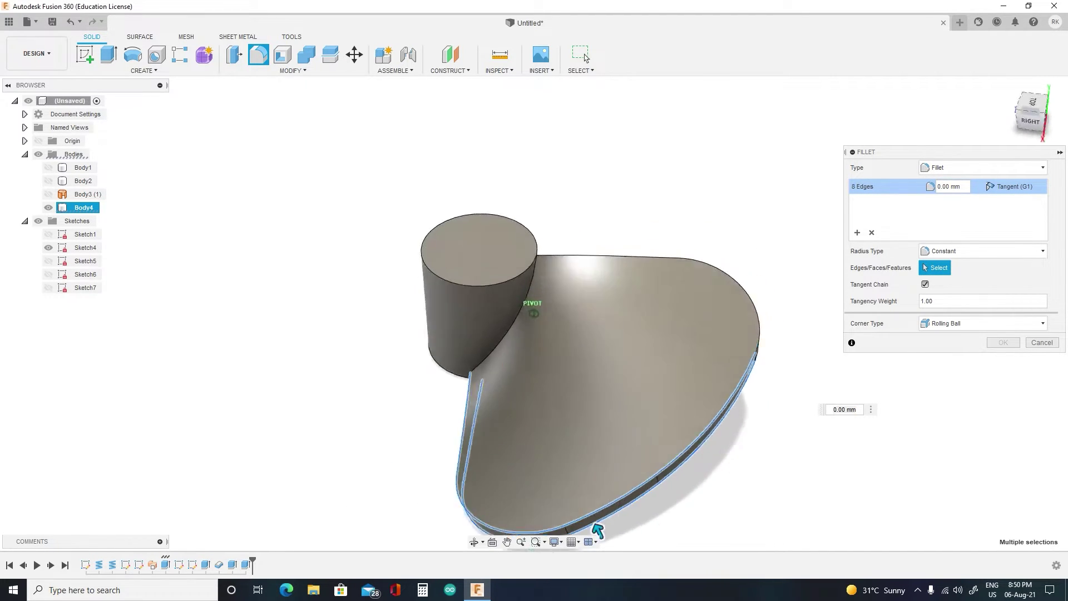
Step: Add the blade's remaining rim edges to the selection and fillet all 16 edges with a 1 mm radius
shift+middle_drag(667, 411, 545, 358)
click(536, 352)
click(557, 342)
click(564, 355)
click(532, 372)
scroll(583, 404, down, 3)
shift+middle_drag(583, 405, 684, 356)
scroll(701, 345, up, 5)
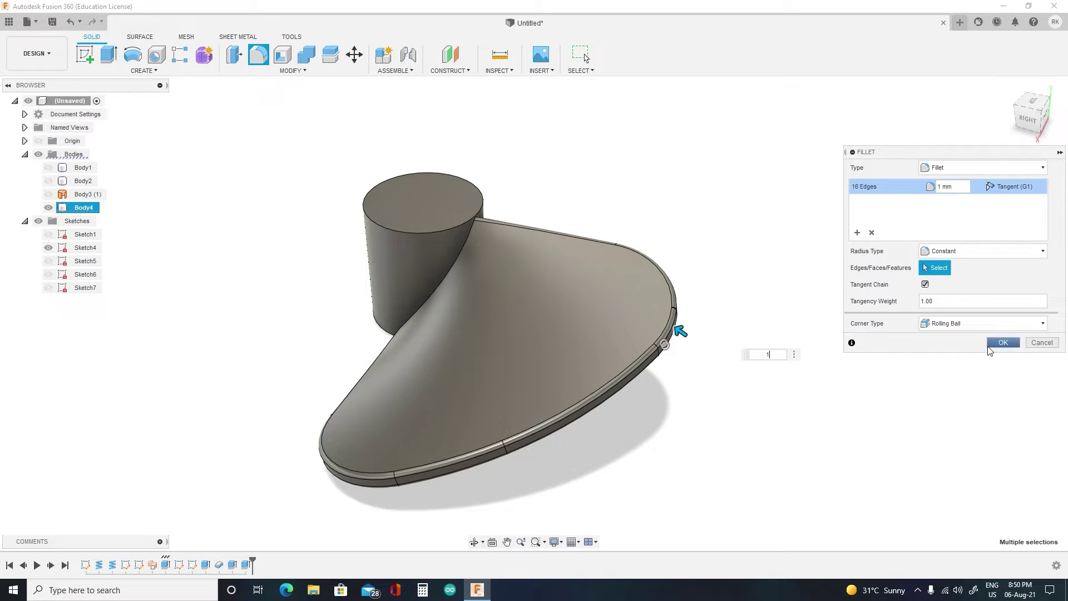
click(1002, 342)
Step: Start a circular pattern of type Features and select the blade's thicken and edge fillet features as objects
scroll(579, 448, down, 3)
scroll(579, 448, up, 2)
click(144, 71)
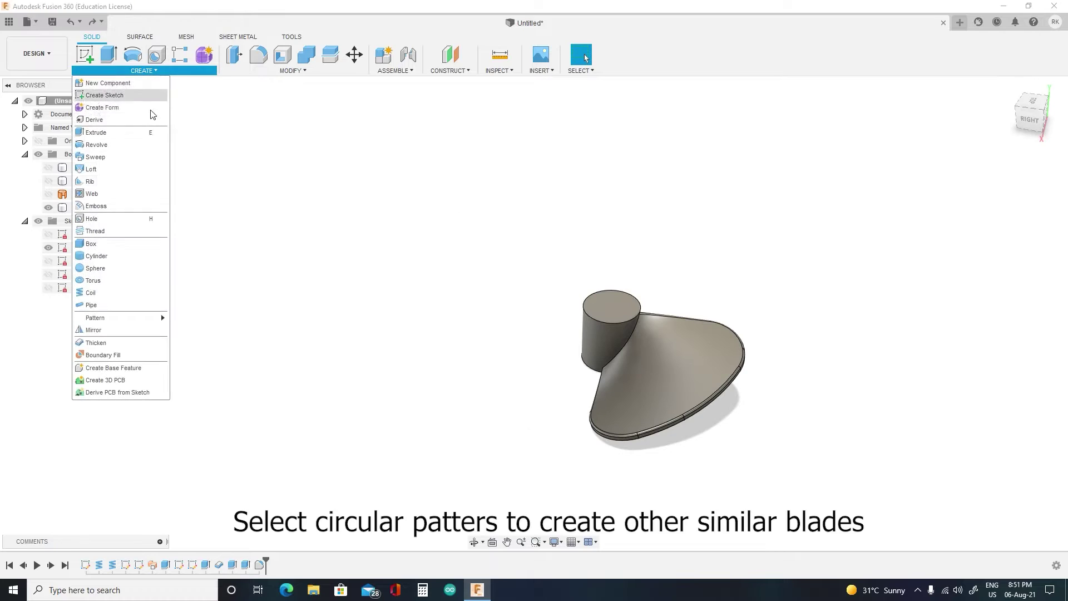
mouse_move(113, 317)
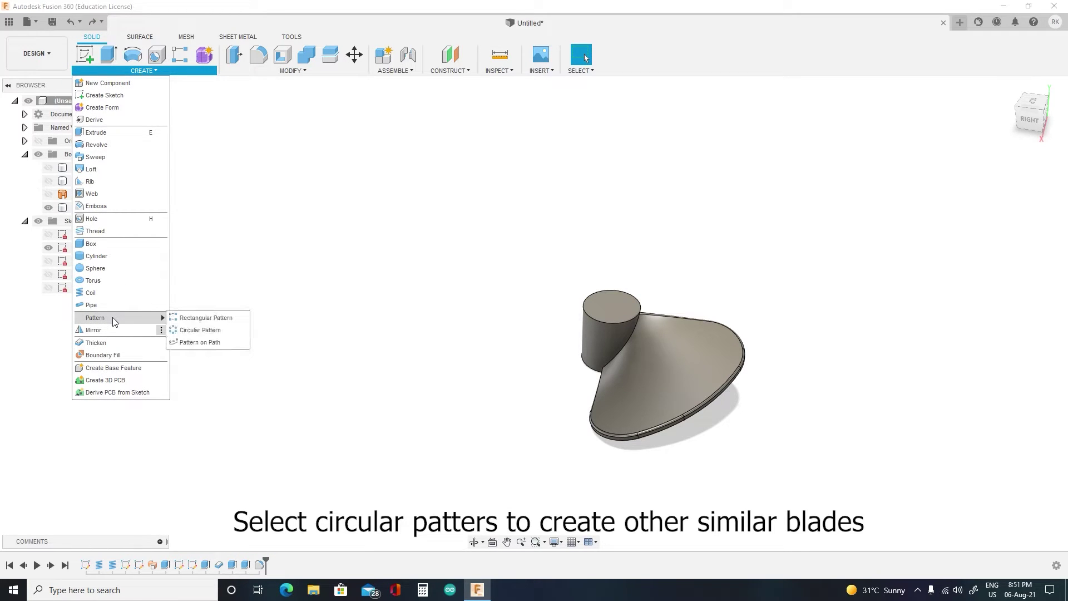
click(189, 325)
scroll(890, 322, up, 1)
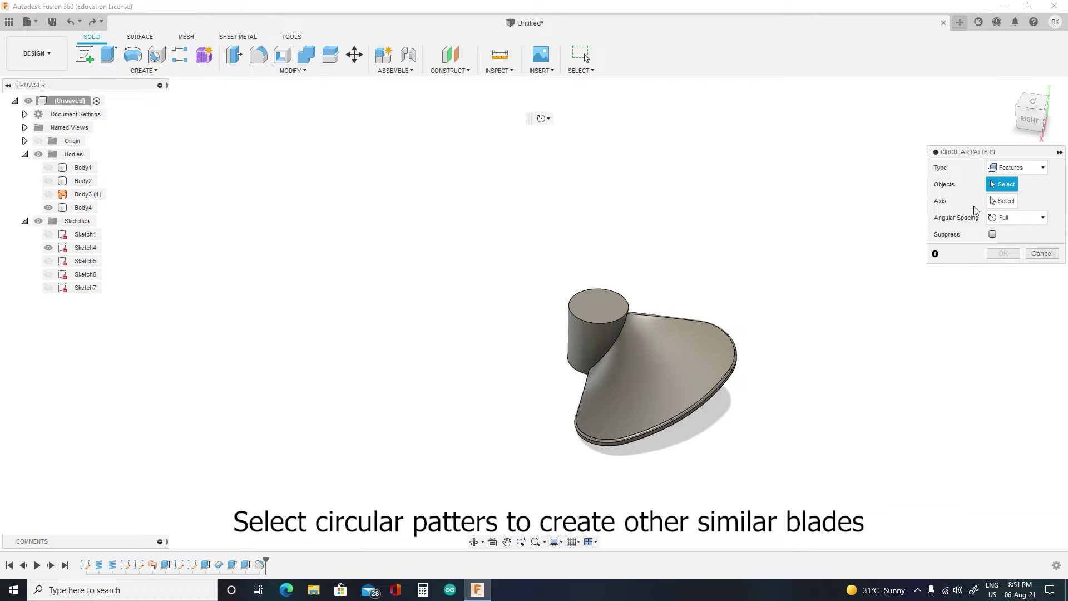
click(723, 372)
scroll(732, 388, down, 1)
scroll(731, 386, up, 3)
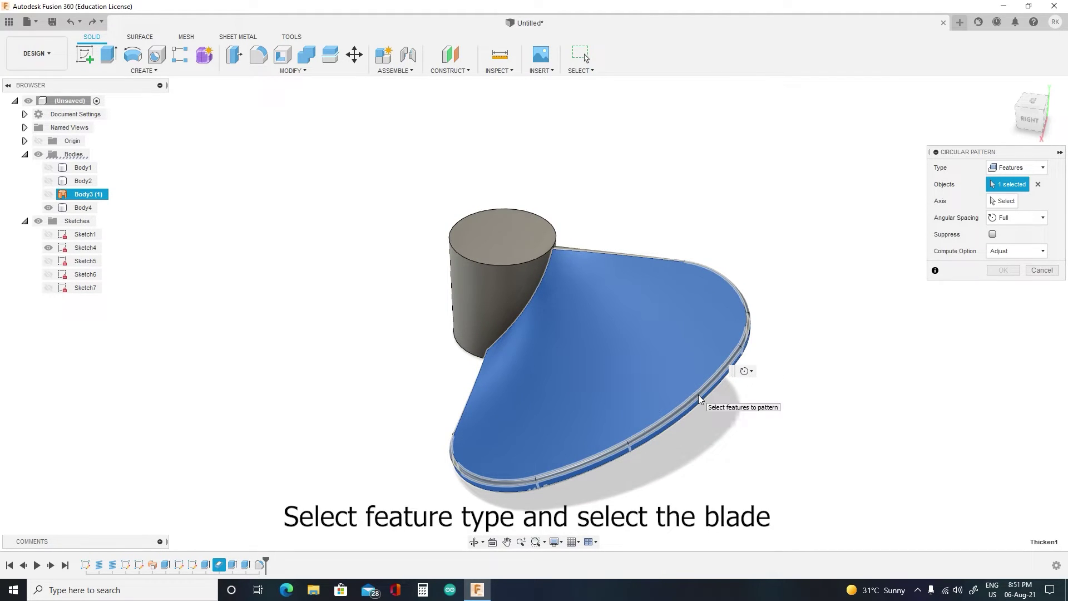
scroll(737, 375, up, 1)
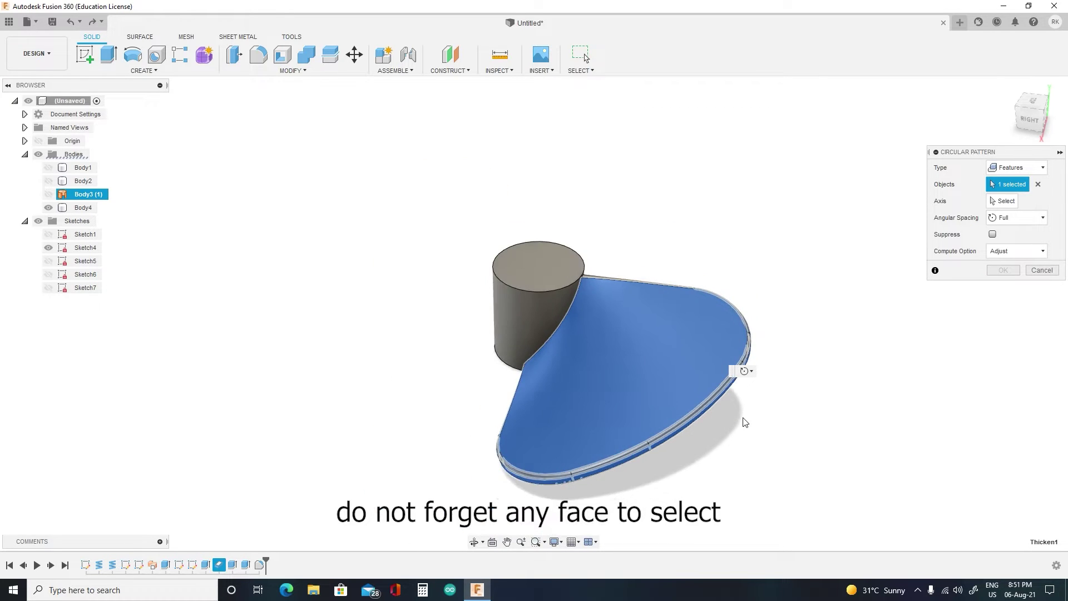
scroll(715, 419, up, 3)
click(672, 364)
scroll(772, 407, down, 5)
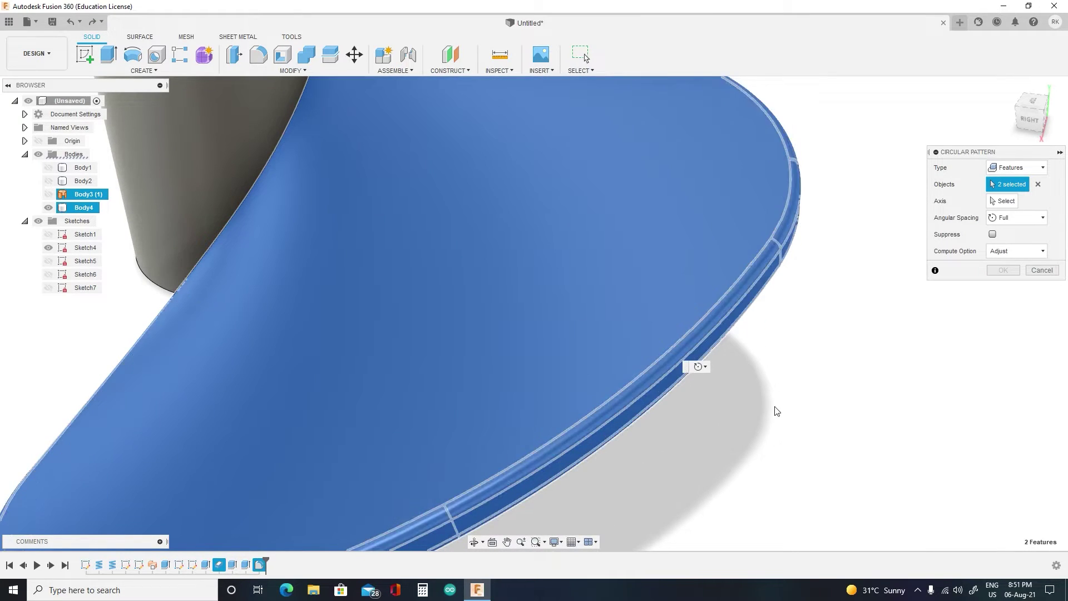
Step: Pattern the blade fully around the hub's vertical axis with a quantity of 3, and show Body6 and Body7
click(995, 202)
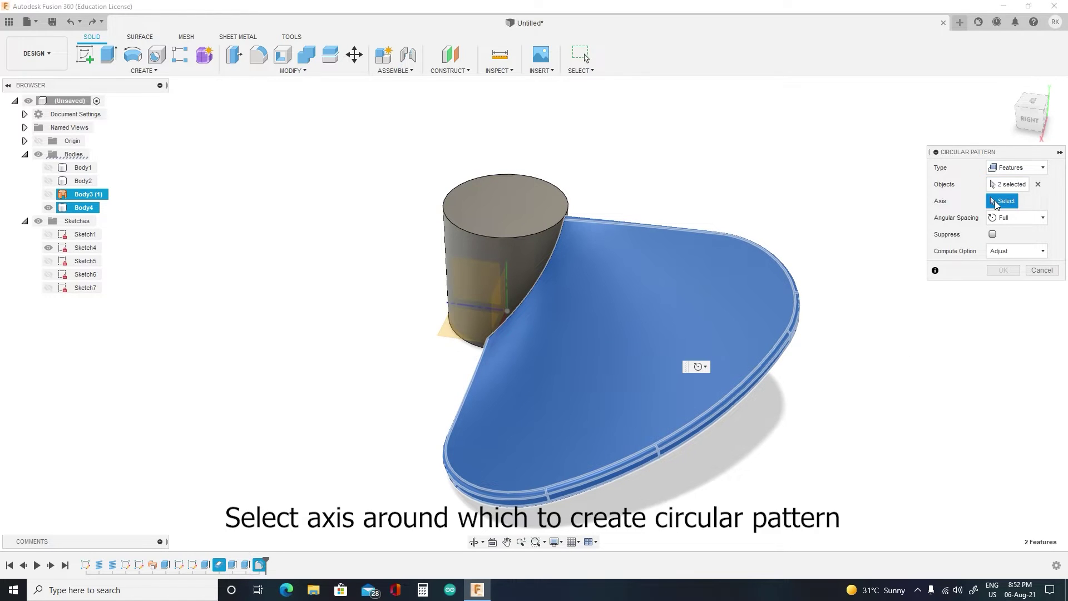
click(1035, 125)
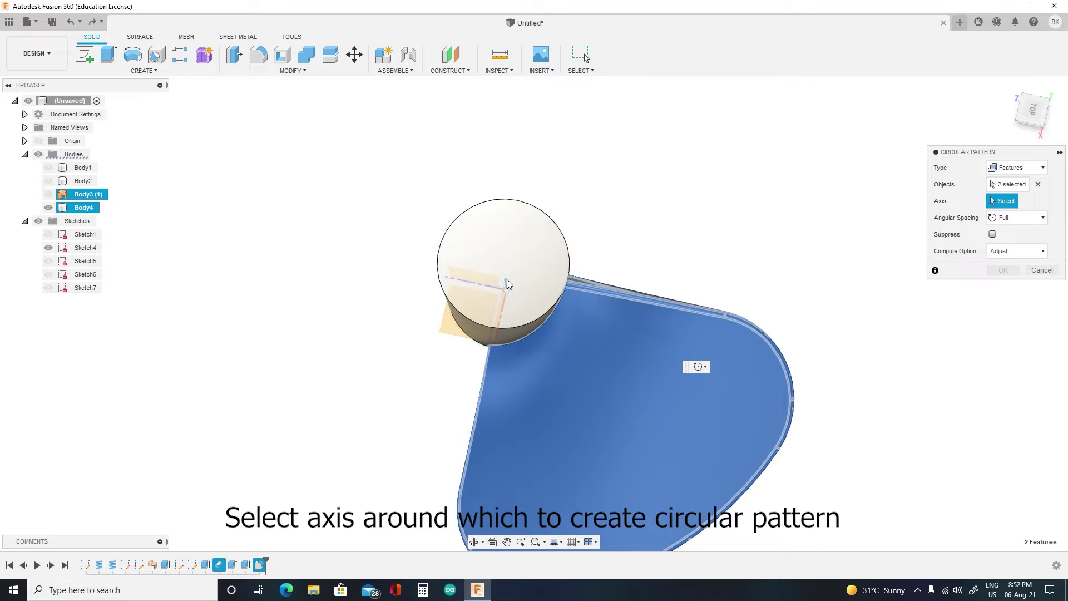
click(506, 283)
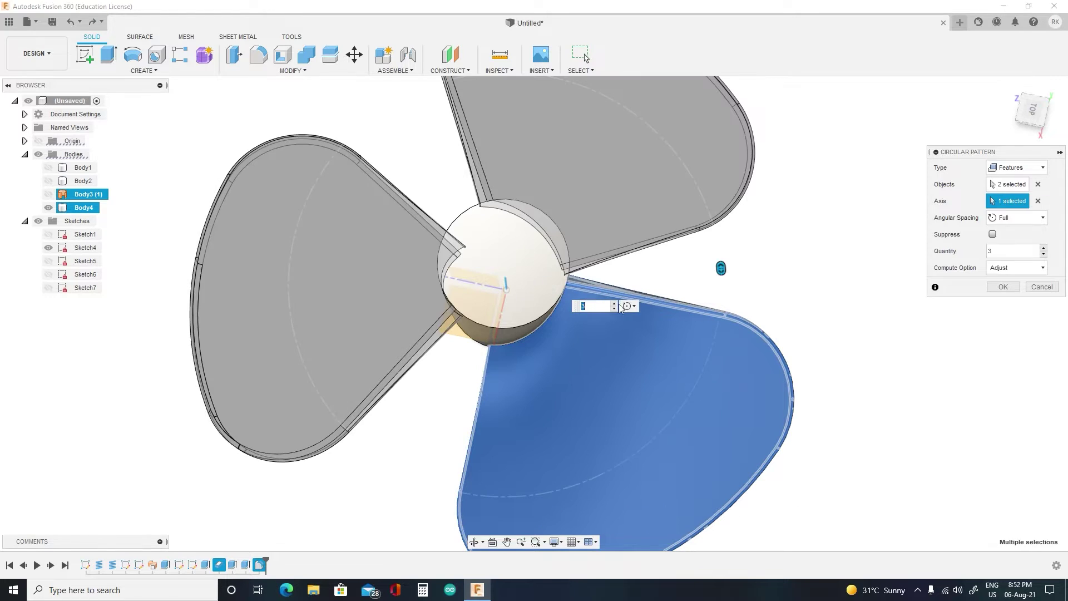
click(1001, 287)
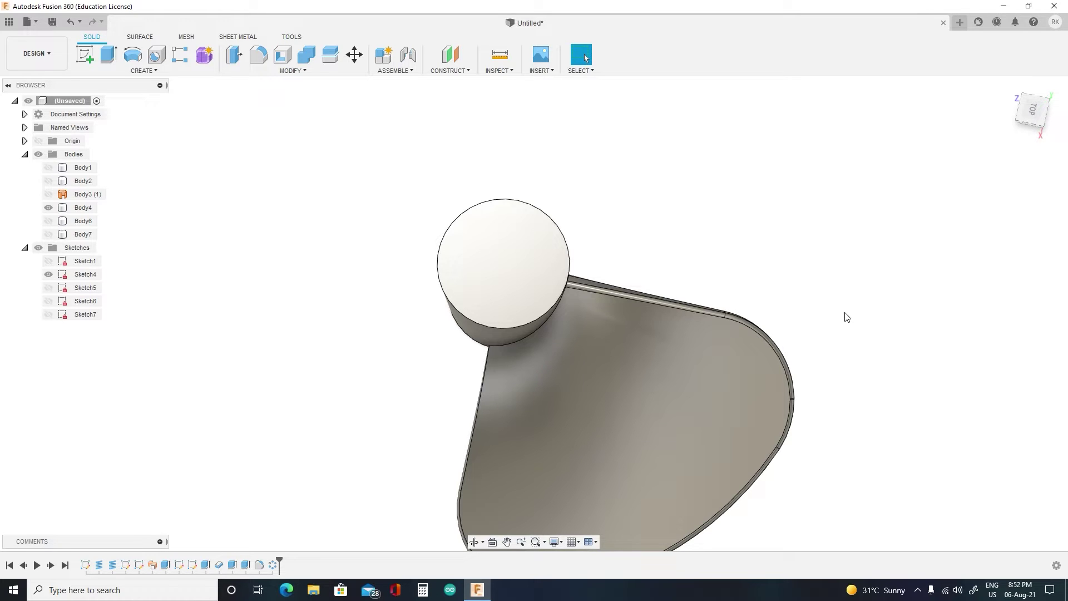
click(51, 235)
click(50, 223)
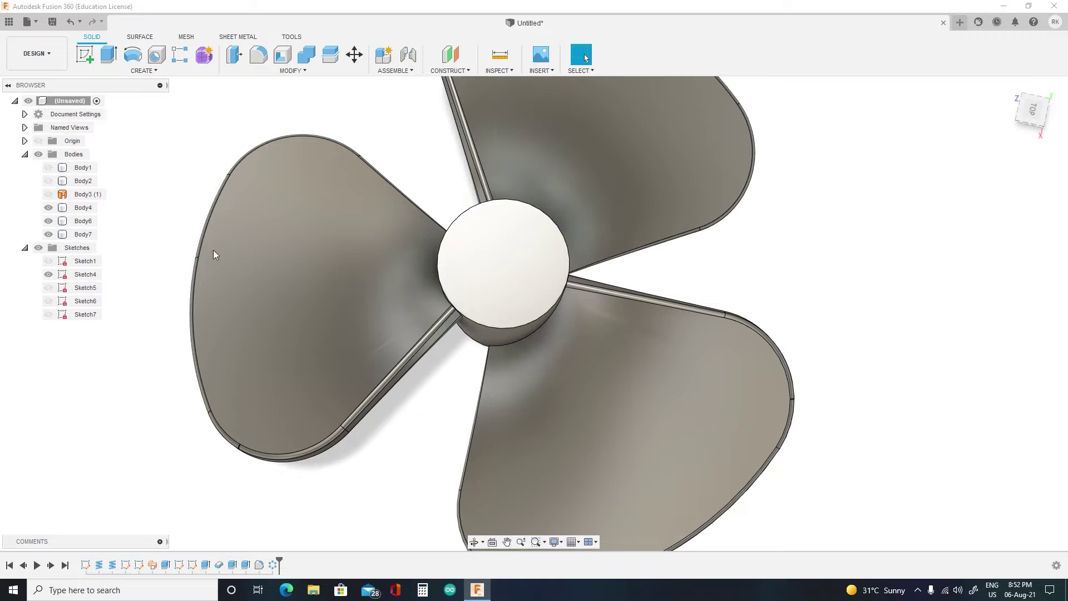
Step: Inspect the three-blade propeller from the side and from above
scroll(340, 255, down, 3)
mouse_move(531, 307)
shift+middle_down()
mouse_move(530, 295)
mouse_move(533, 313)
shift+middle_up()
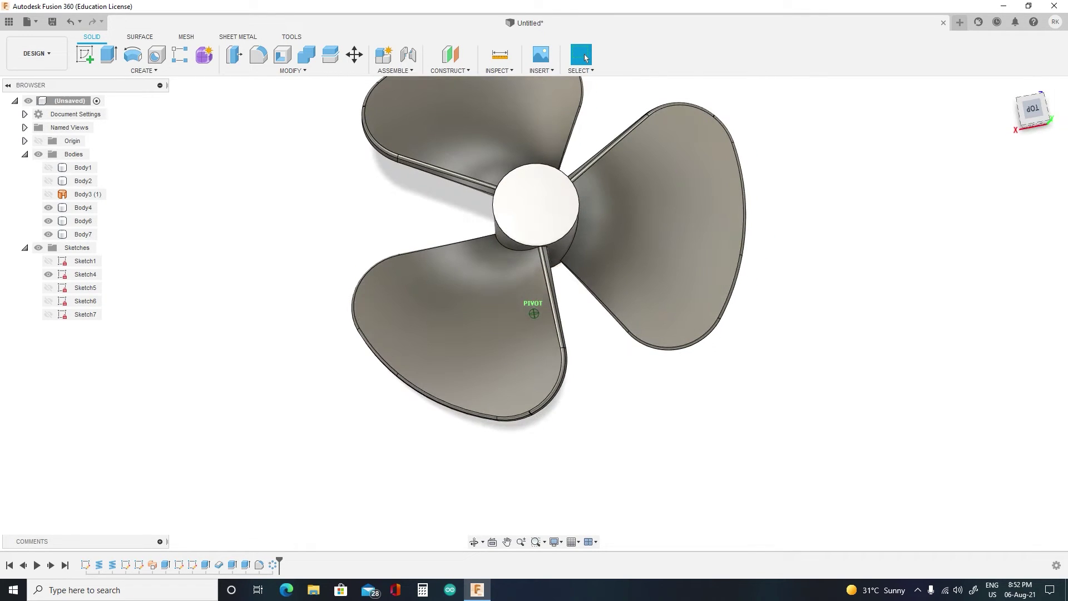
click(1041, 113)
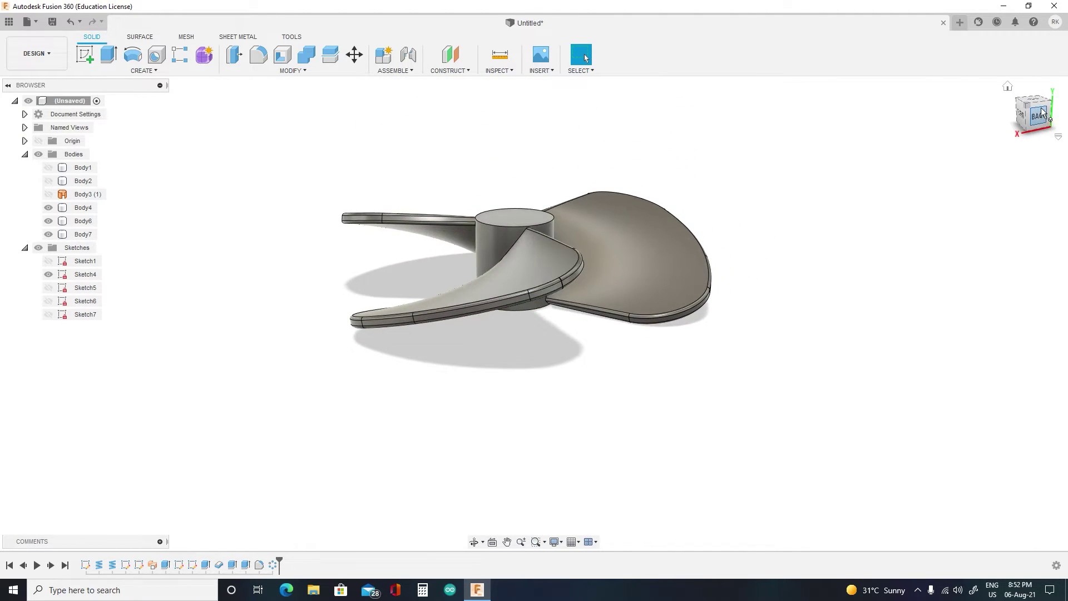
shift+middle_drag(534, 314, 533, 313)
click(1035, 114)
scroll(863, 198, down, 5)
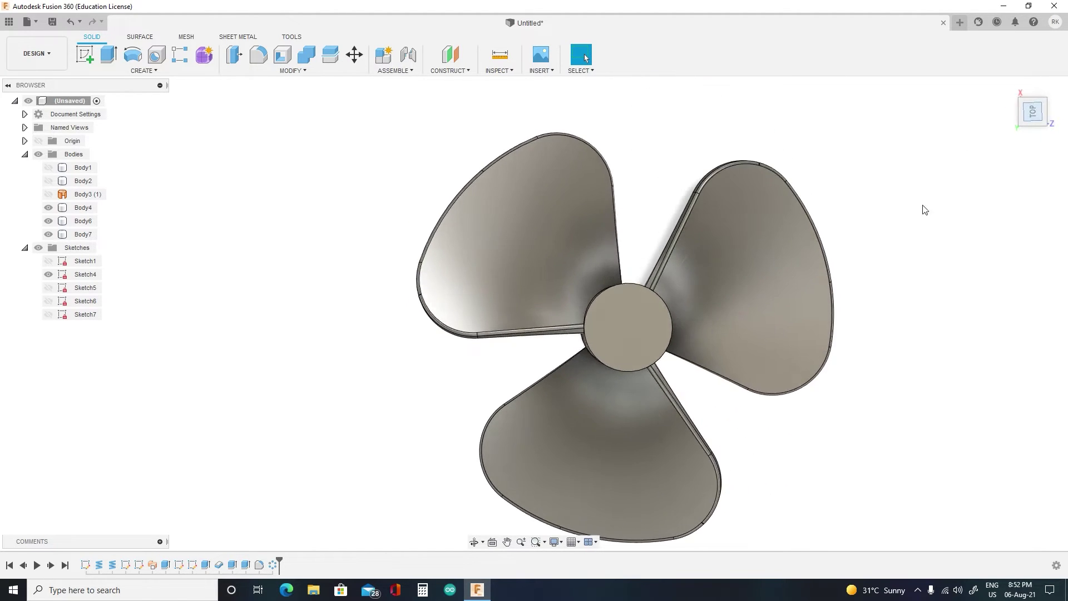
scroll(973, 248, up, 3)
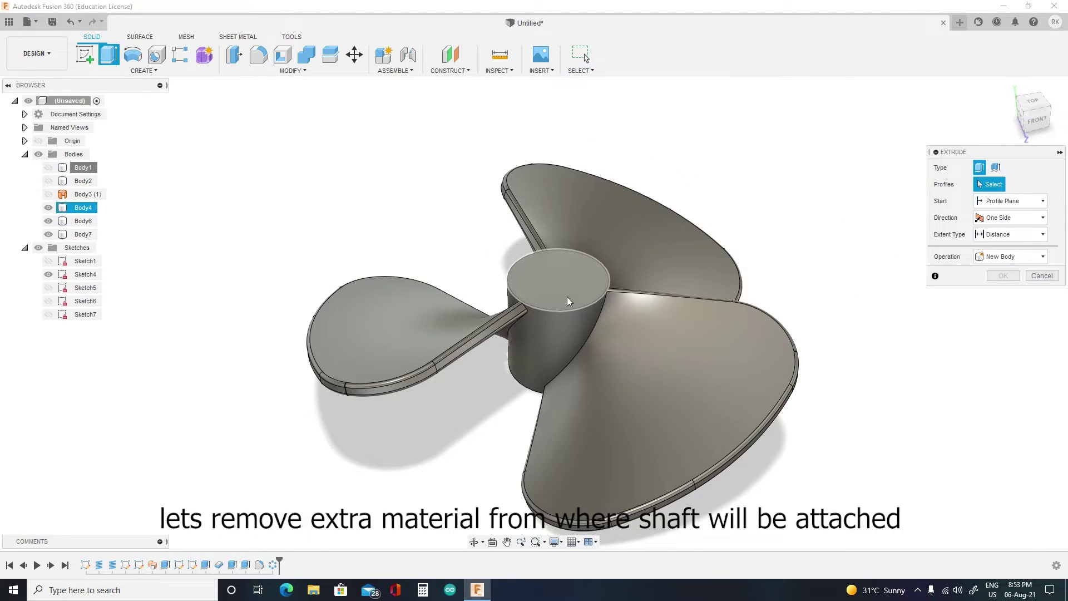
click(567, 301)
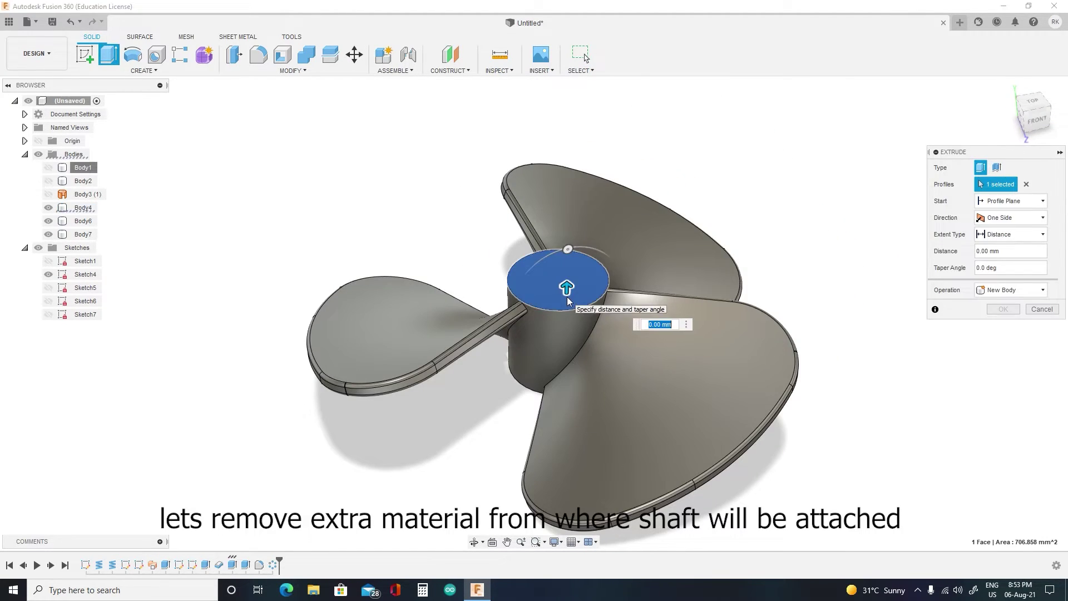
click(1026, 313)
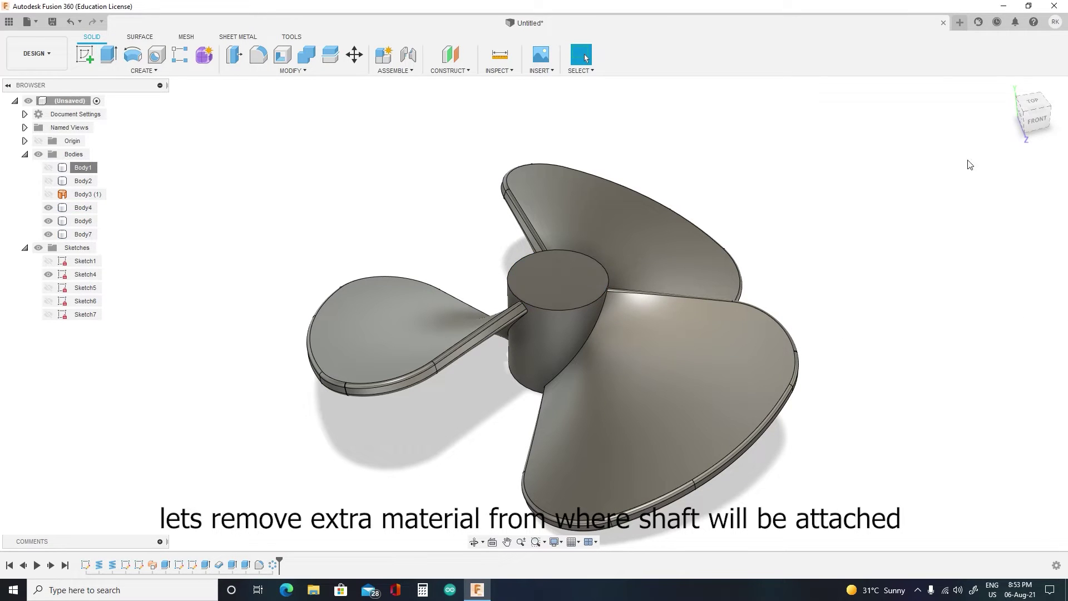
Step: Examine the hub's top face and the blade roots from directly above
click(1043, 106)
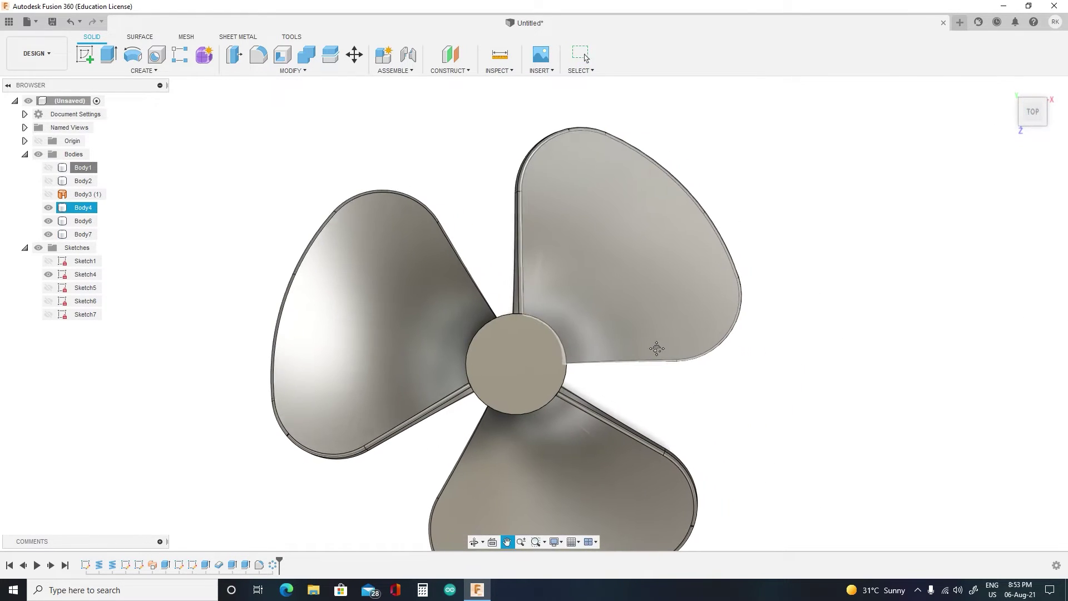
scroll(525, 392, up, 3)
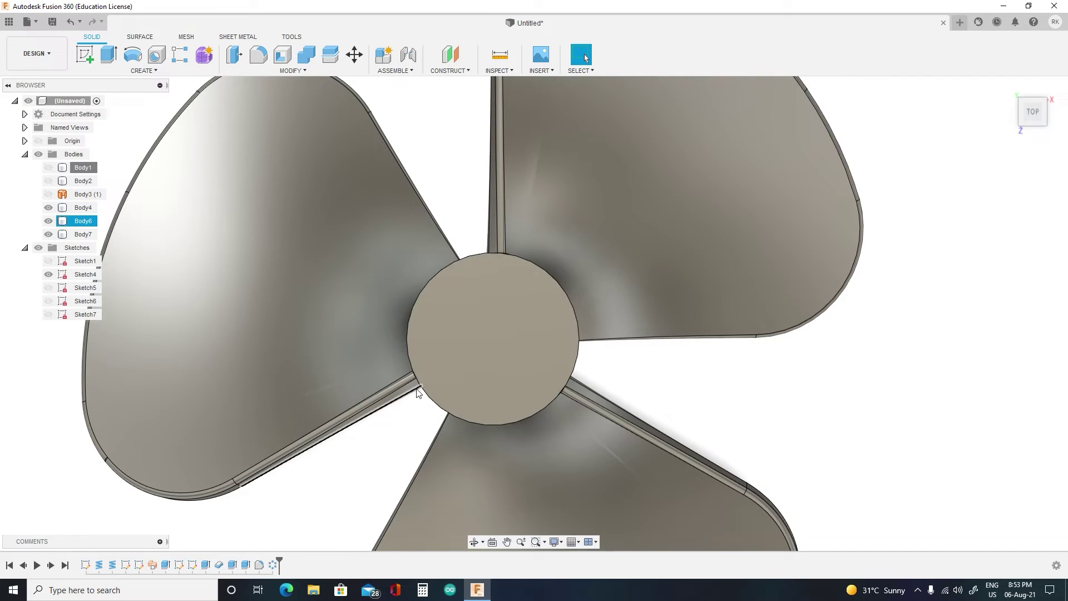
scroll(500, 390, down, 2)
scroll(421, 392, up, 5)
scroll(421, 393, up, 1)
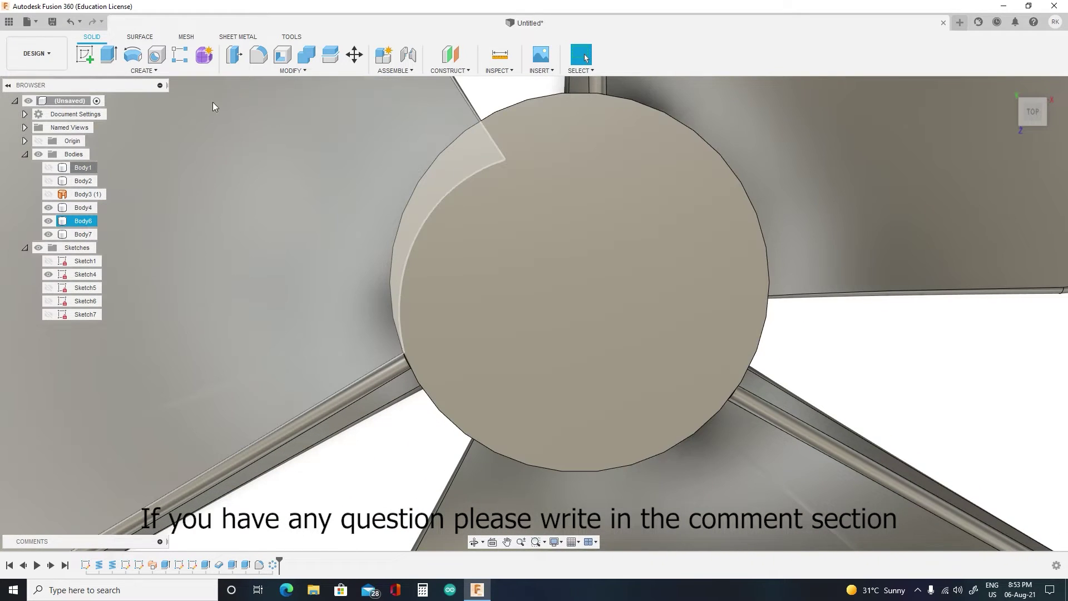
scroll(286, 222, down, 5)
scroll(501, 339, up, 2)
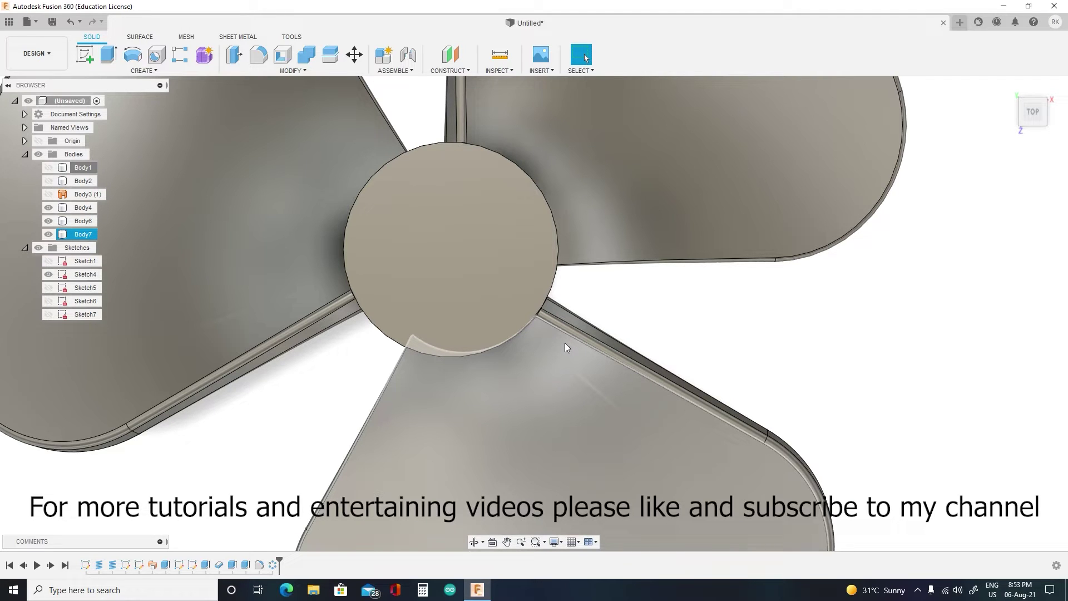
scroll(478, 235, down, 3)
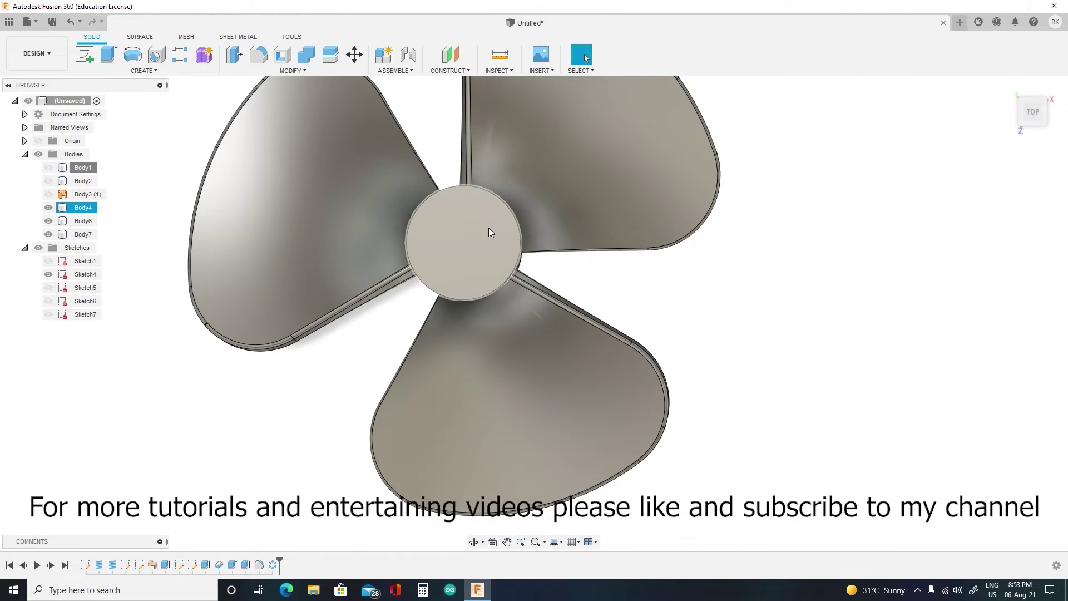
scroll(432, 253, down, 2)
scroll(423, 262, up, 7)
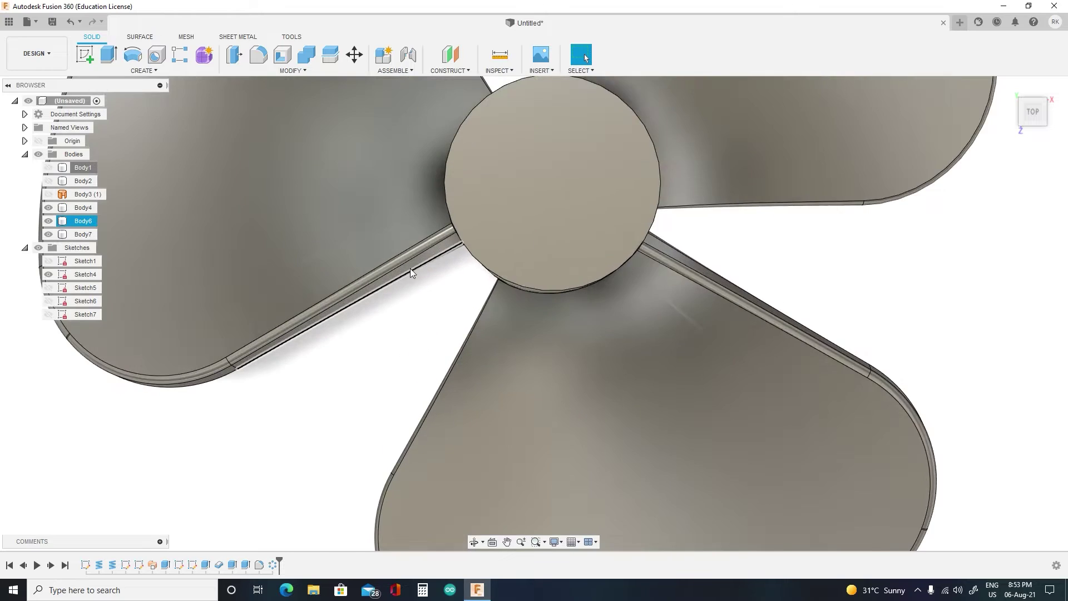
Step: Start a new sketch on the flat top face of the hub
scroll(472, 220, up, 4)
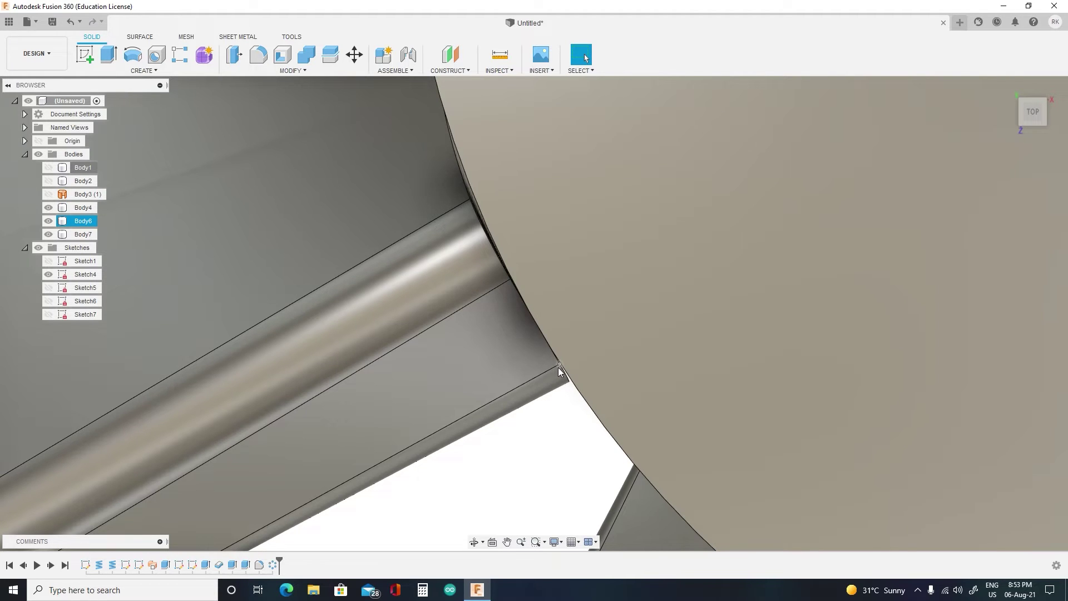
scroll(528, 365, down, 5)
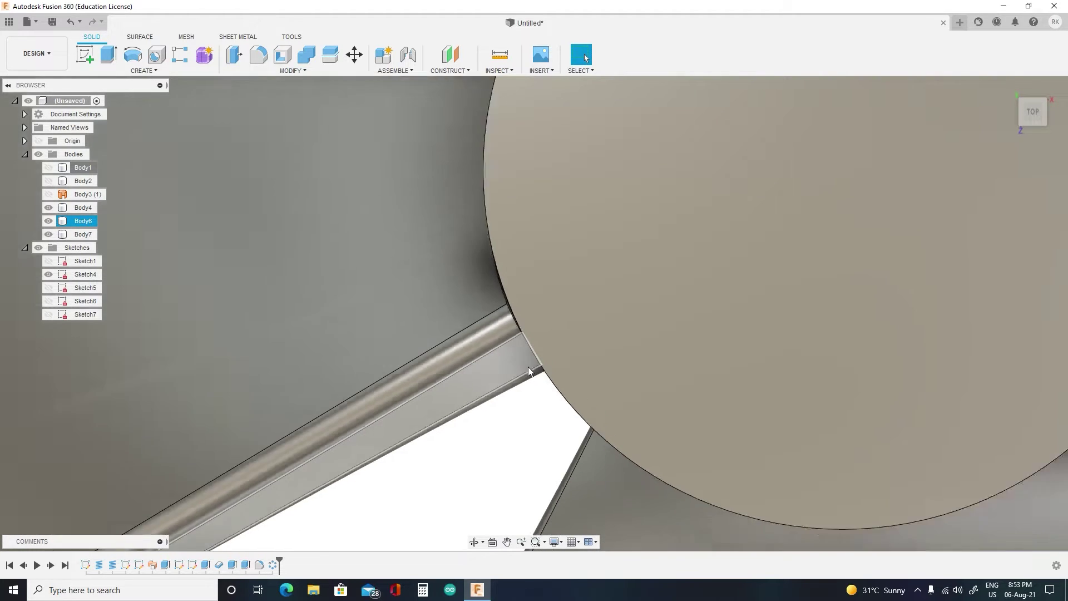
scroll(590, 359, down, 3)
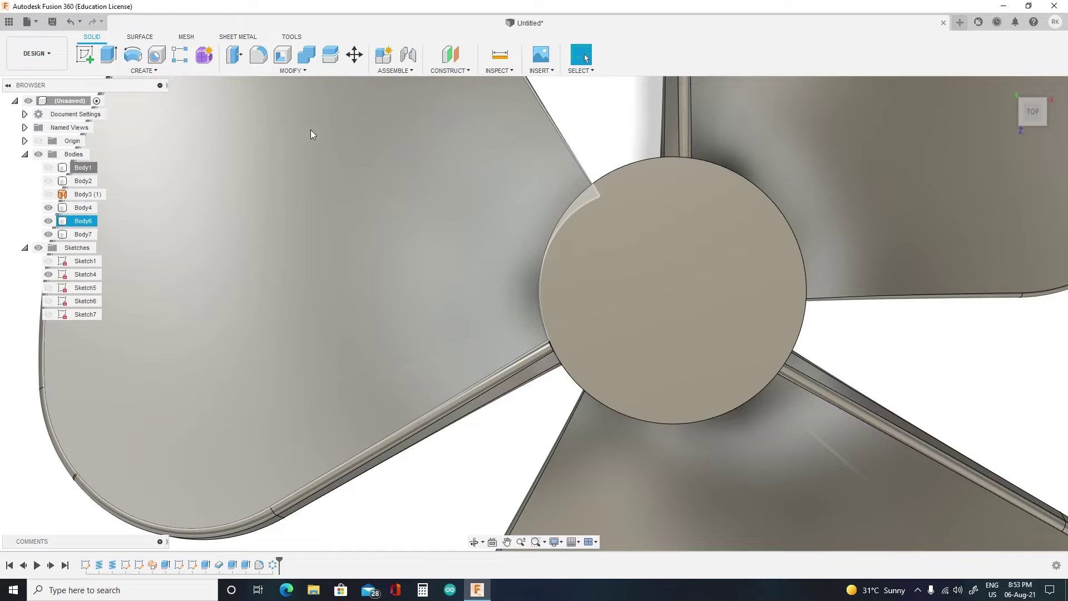
click(87, 56)
click(731, 324)
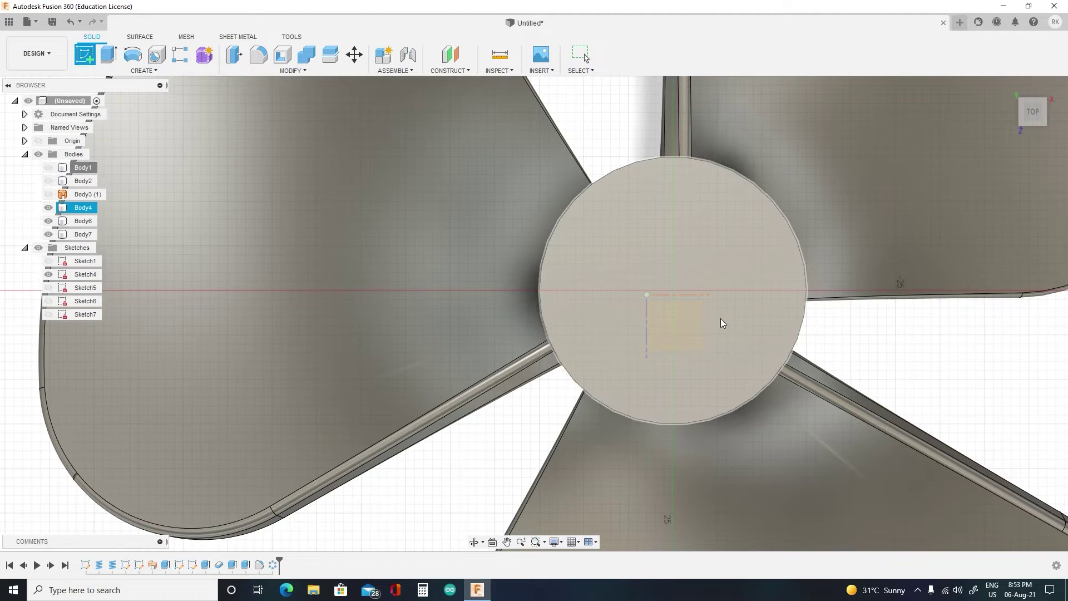
click(750, 254)
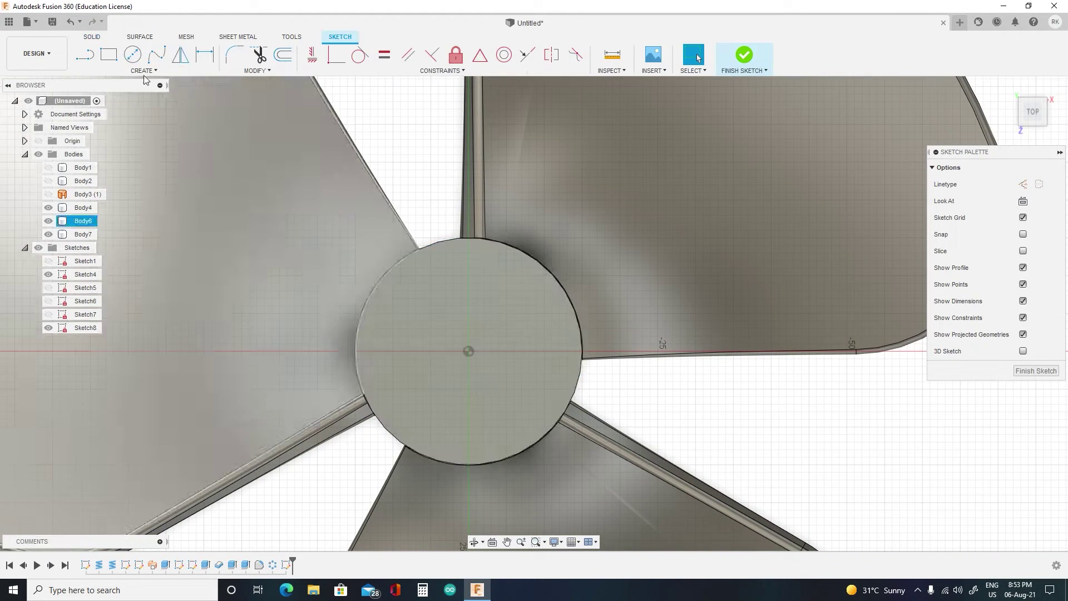
Step: Draw a 30 mm diameter circle from the hub's centre out to its rim
click(131, 55)
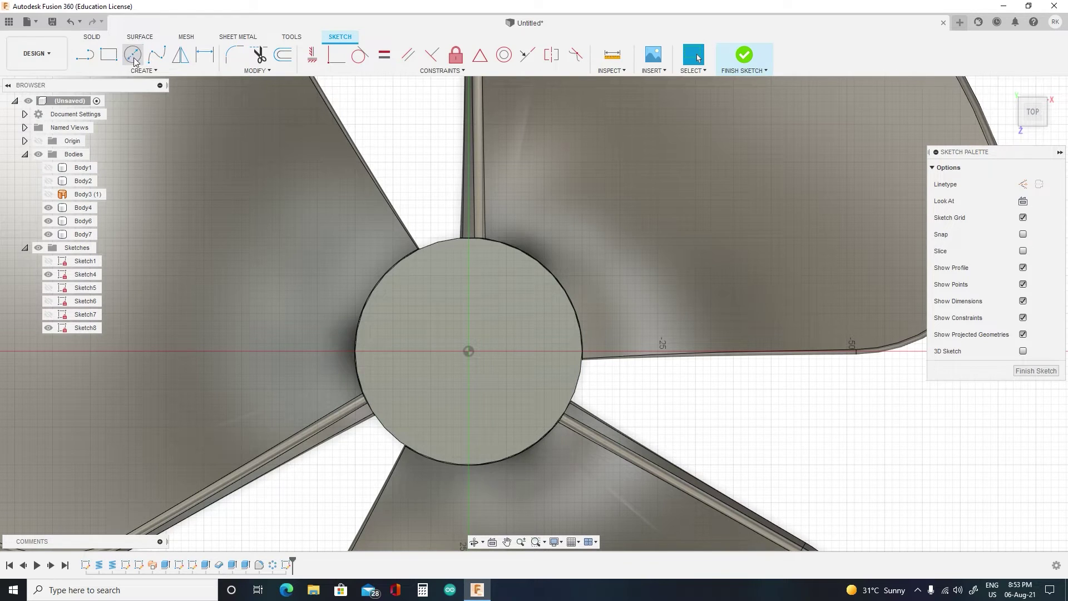
click(469, 352)
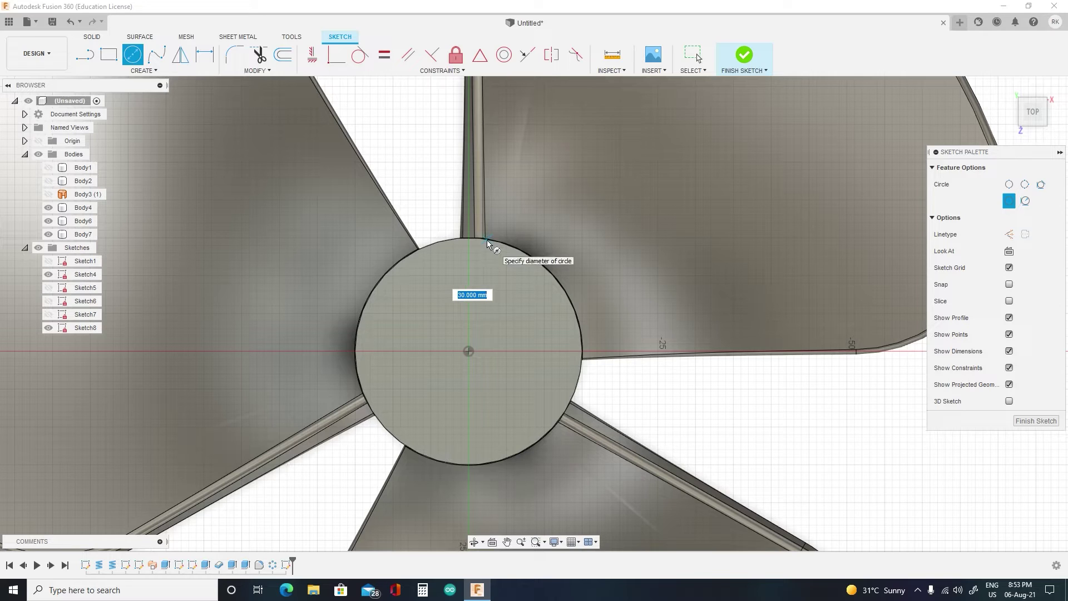
click(500, 252)
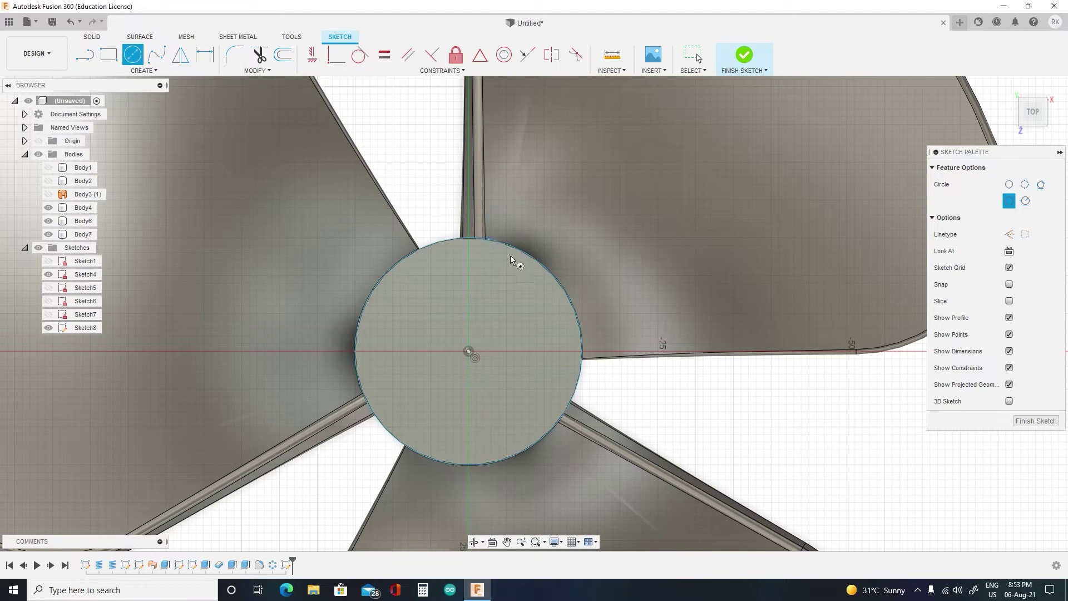
Step: Examine where the blade roots meet the circle along the hub's rim
scroll(499, 252, down, 2)
scroll(490, 292, up, 5)
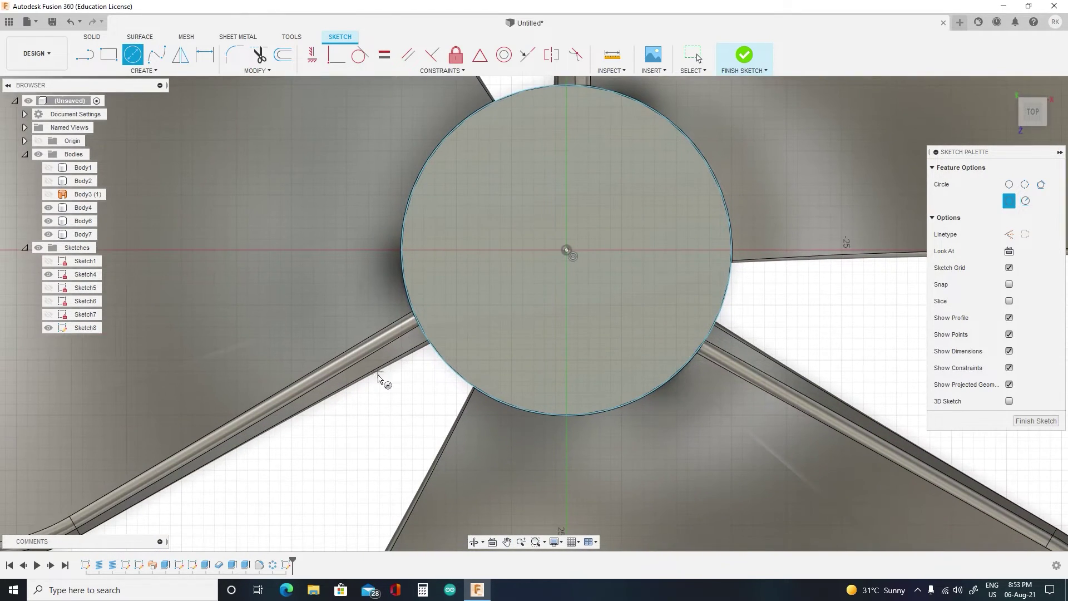
scroll(378, 379, down, 1)
scroll(695, 369, down, 1)
scroll(703, 361, up, 6)
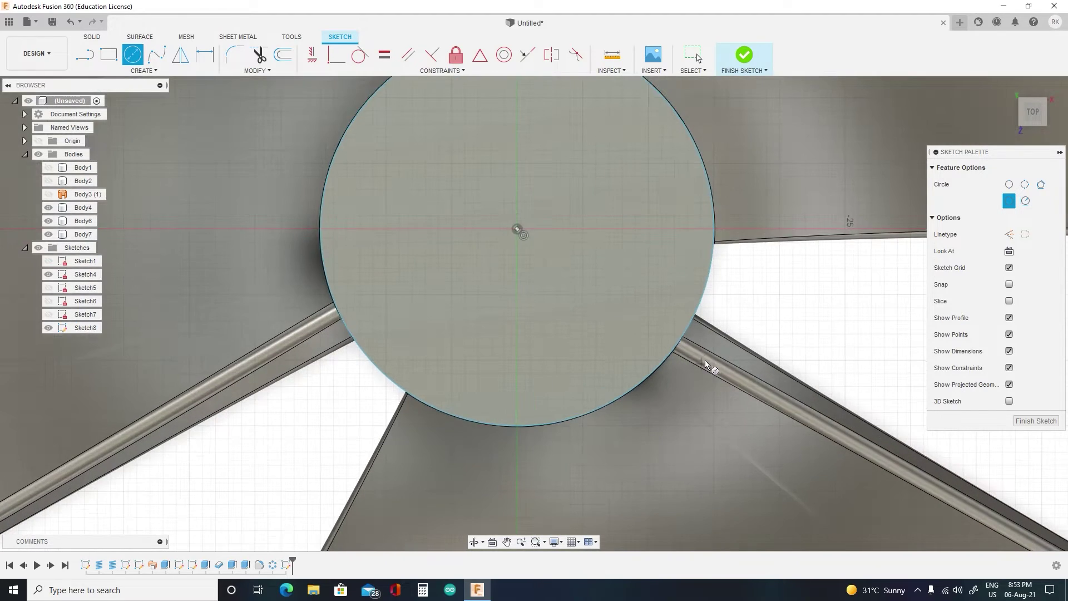
scroll(704, 372, down, 3)
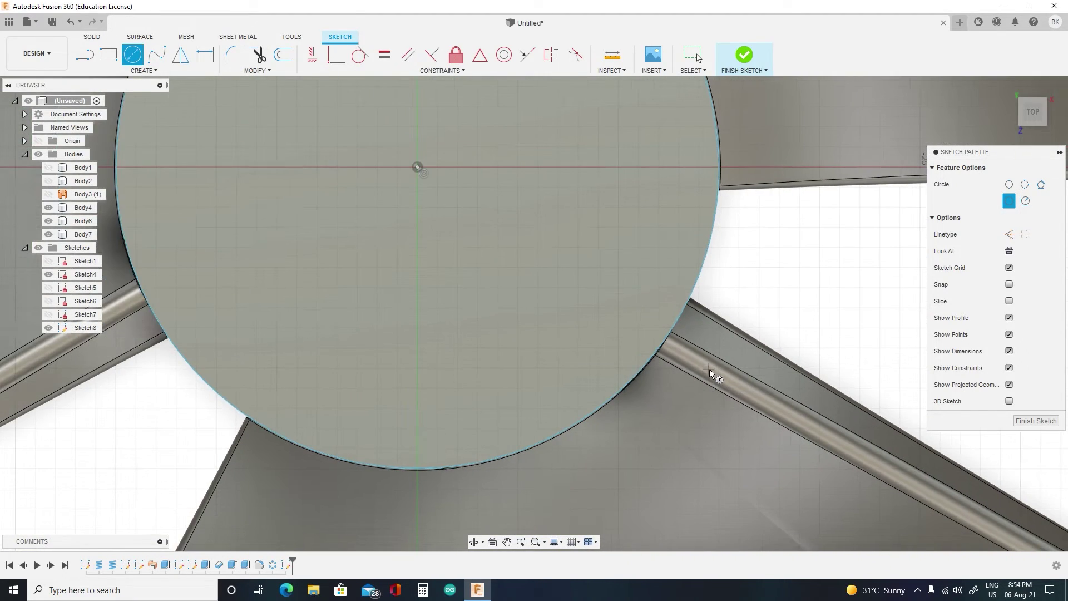
scroll(709, 370, down, 3)
scroll(556, 254, down, 3)
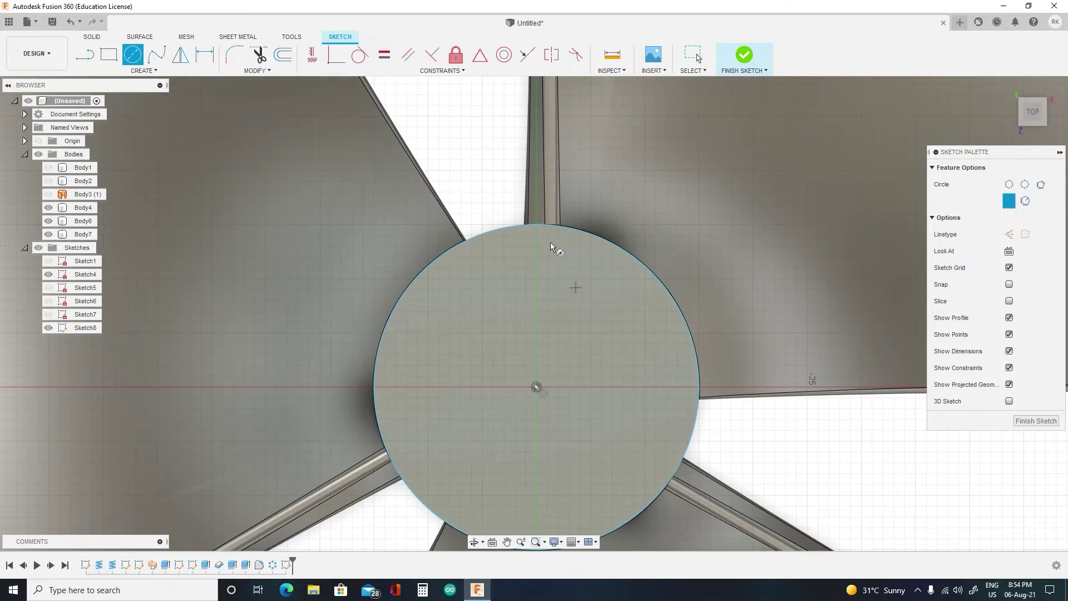
scroll(546, 232, up, 5)
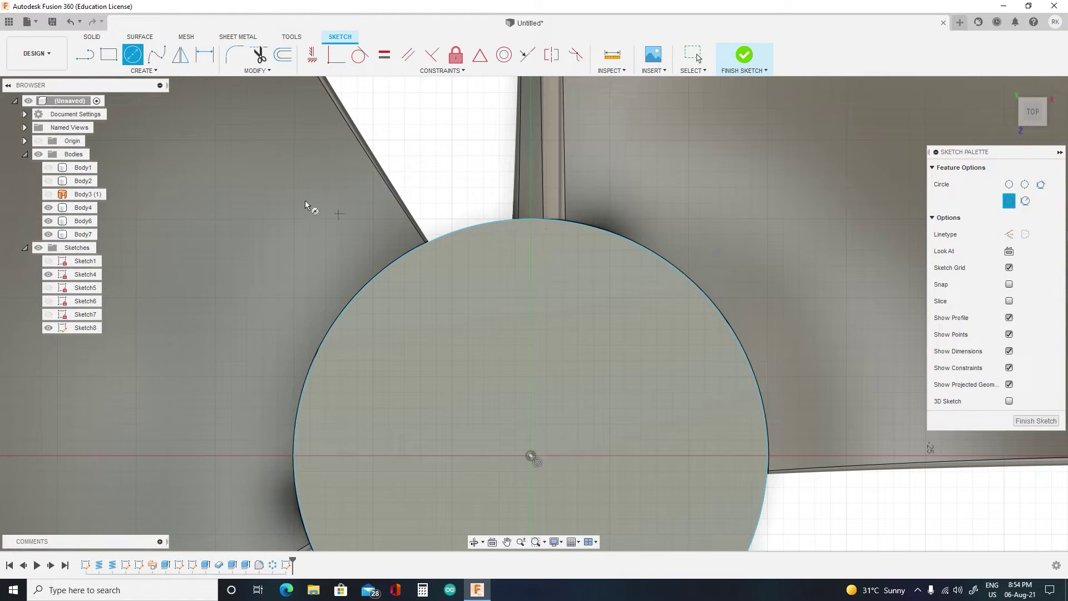
Step: Start projecting geometry into the sketch and pick the two root corner vertices of the Body4 blade at the hub's rim
click(143, 70)
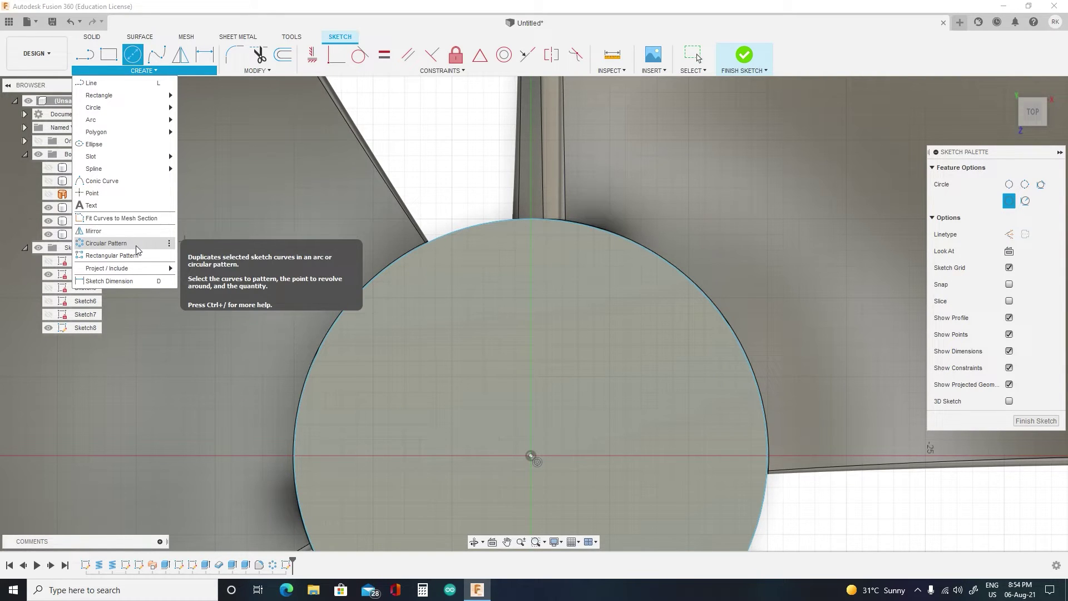
mouse_move(134, 272)
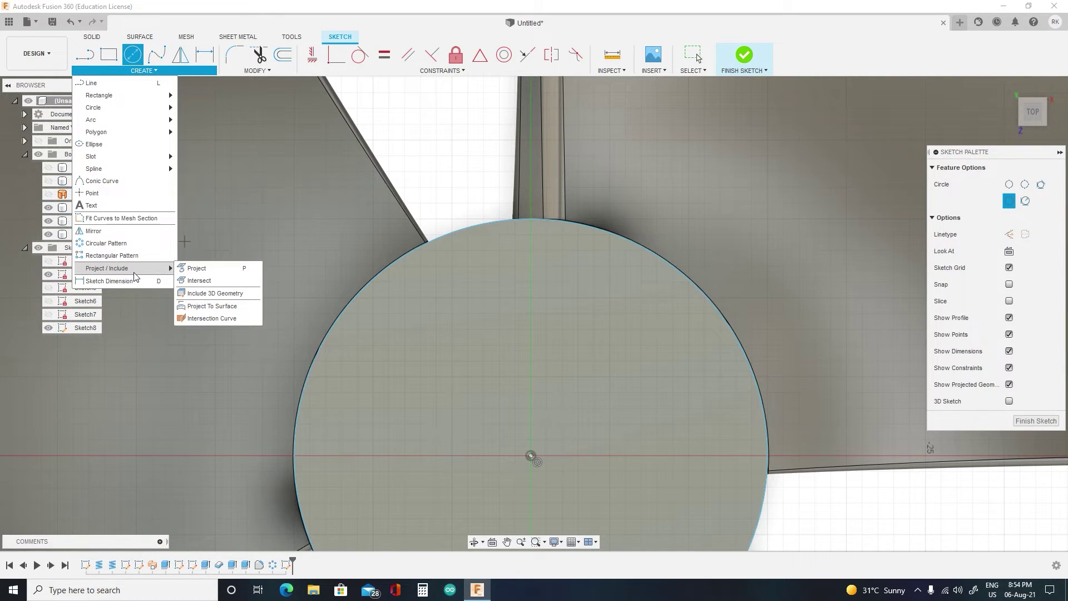
click(184, 272)
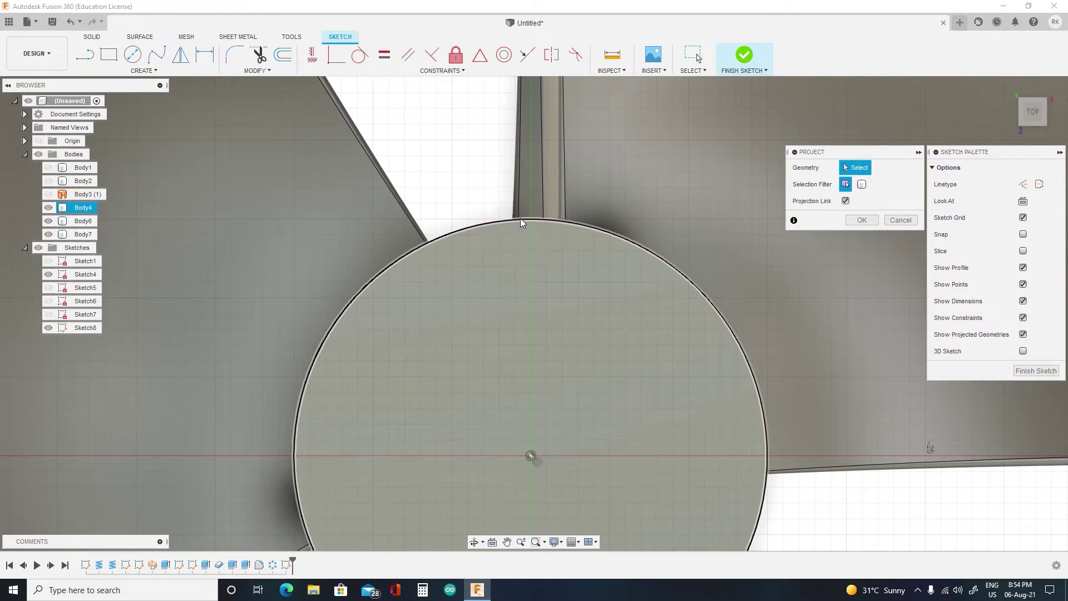
scroll(518, 218, up, 3)
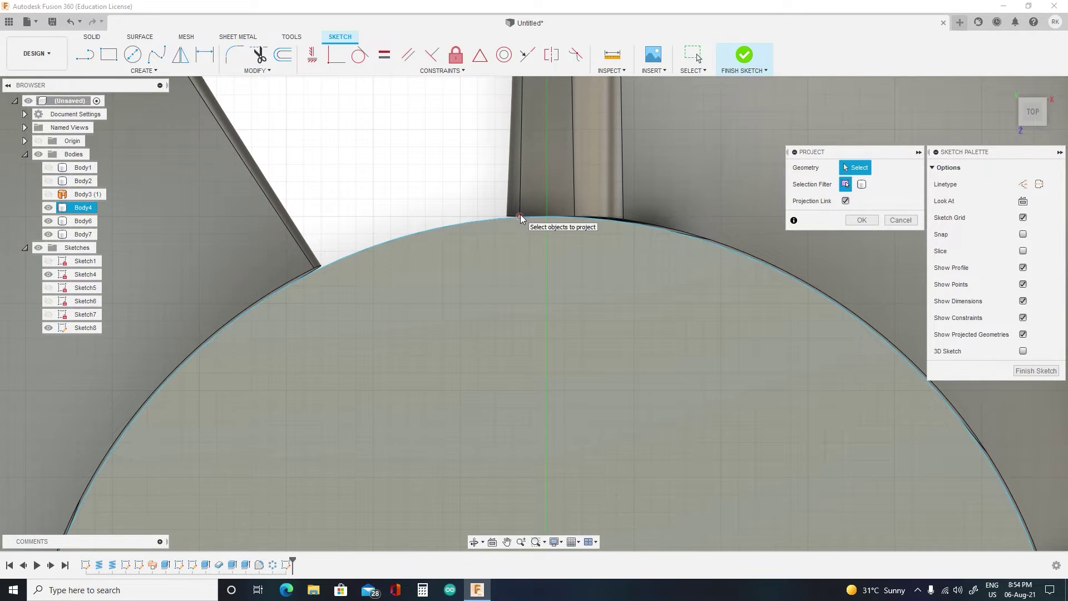
click(520, 216)
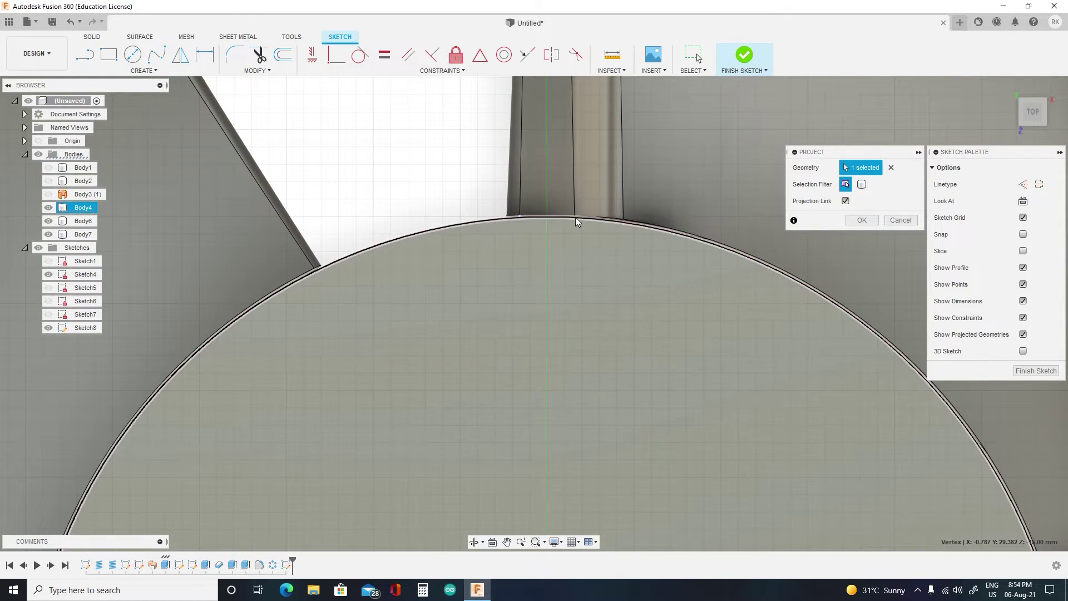
click(573, 216)
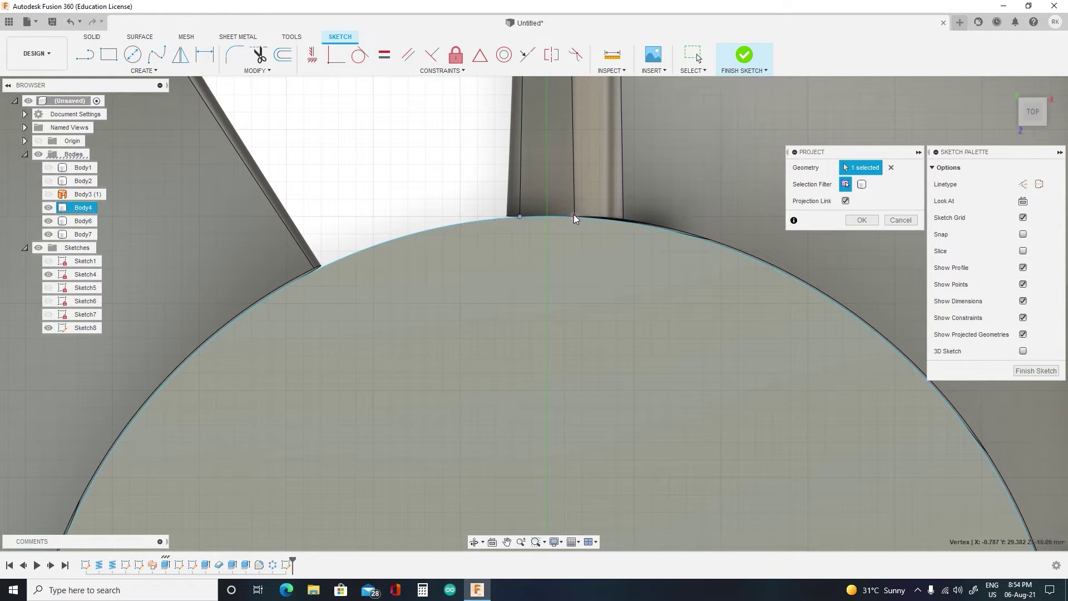
Step: Add the two root corner vertices of the Body6 blade at the hub's rim to the projection
scroll(535, 301, down, 1)
scroll(465, 369, down, 3)
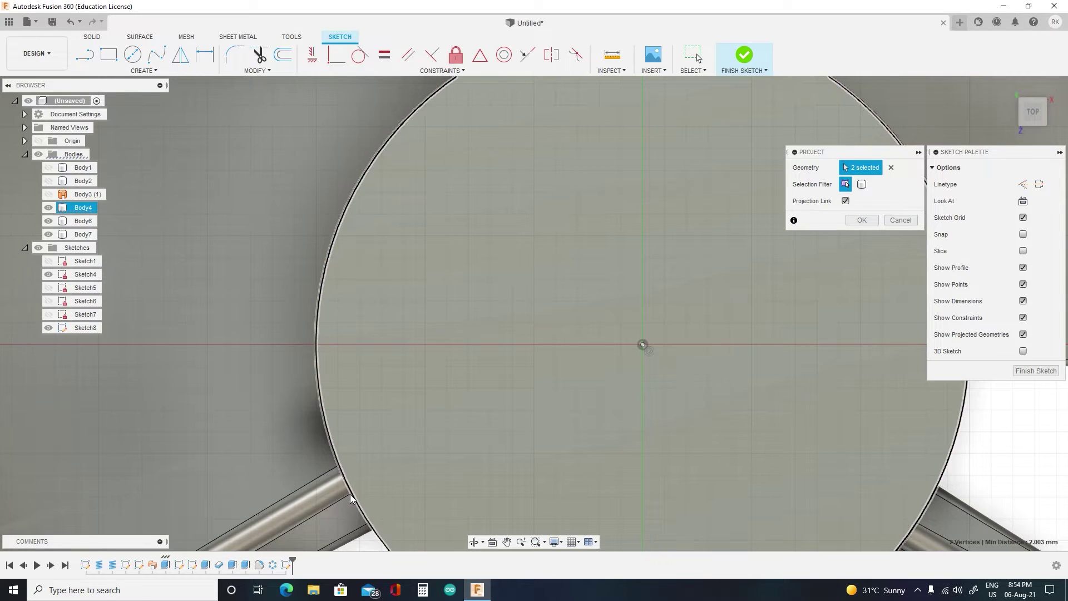
scroll(350, 492, down, 2)
scroll(349, 492, up, 6)
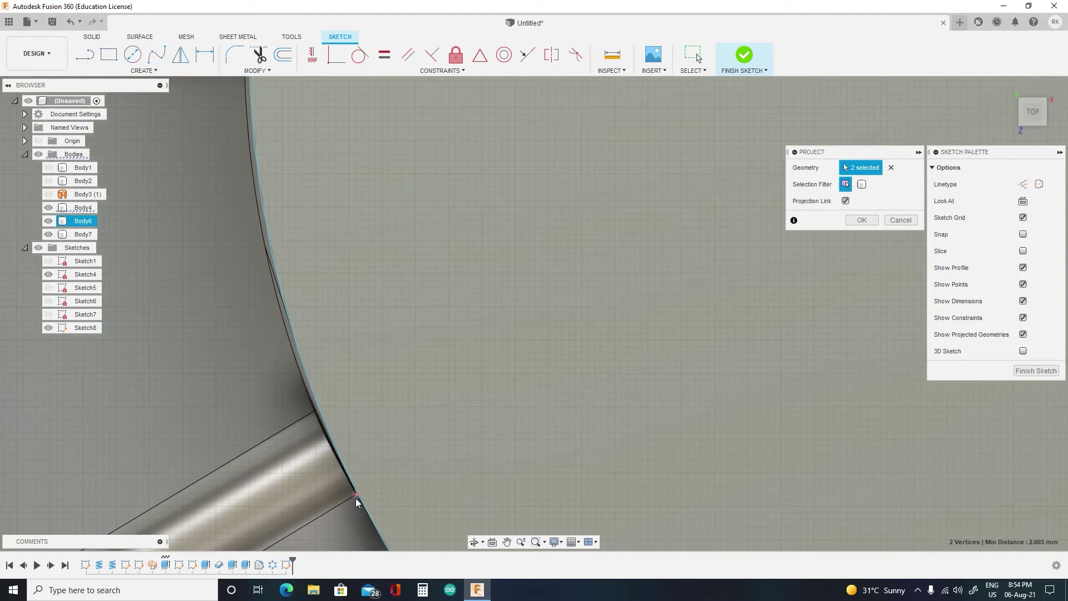
click(357, 494)
middle_drag(397, 532, 361, 330)
click(372, 384)
Step: Add the two root corner vertices of the Body7 blade at the hub's rim and complete the projection
middle_drag(555, 438, 258, 280)
scroll(556, 466, down, 2)
middle_drag(777, 508, 549, 317)
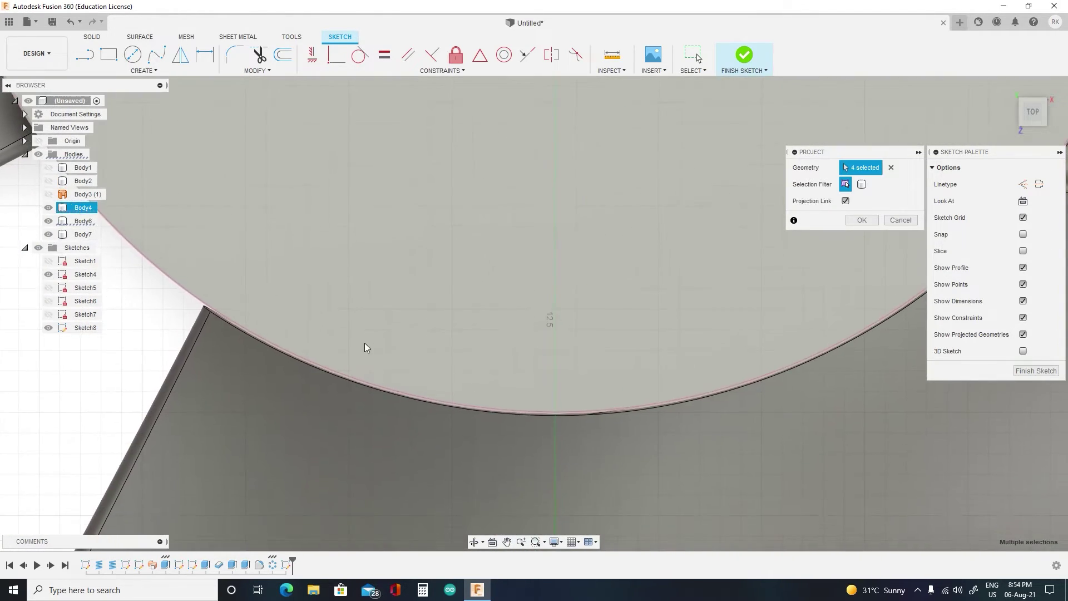
scroll(505, 404, down, 3)
scroll(579, 389, down, 3)
middle_drag(642, 312, 581, 389)
scroll(568, 383, down, 2)
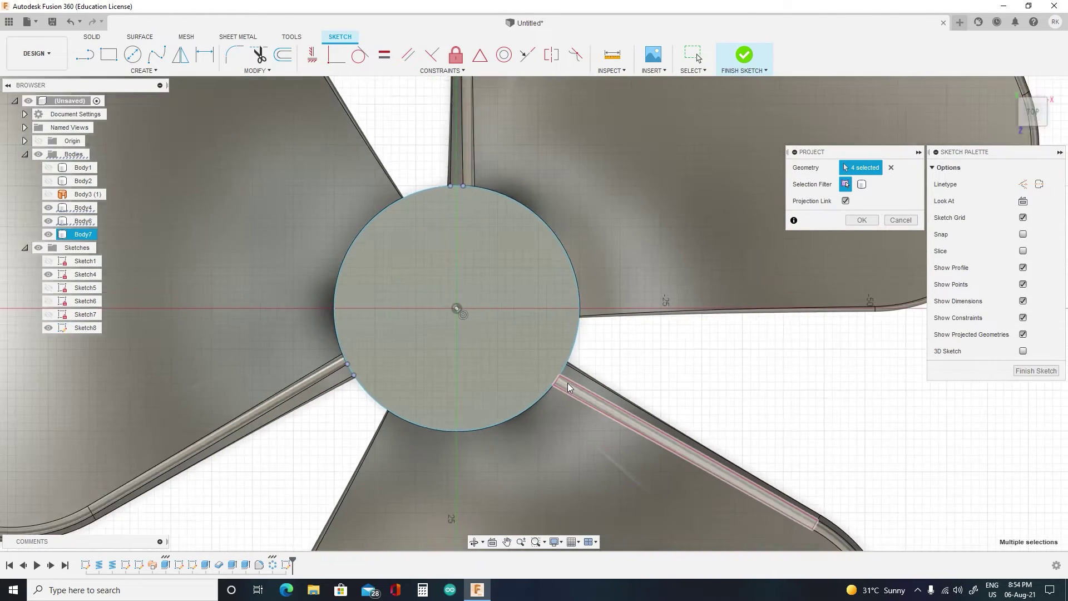
scroll(570, 378, up, 1)
scroll(569, 375, up, 5)
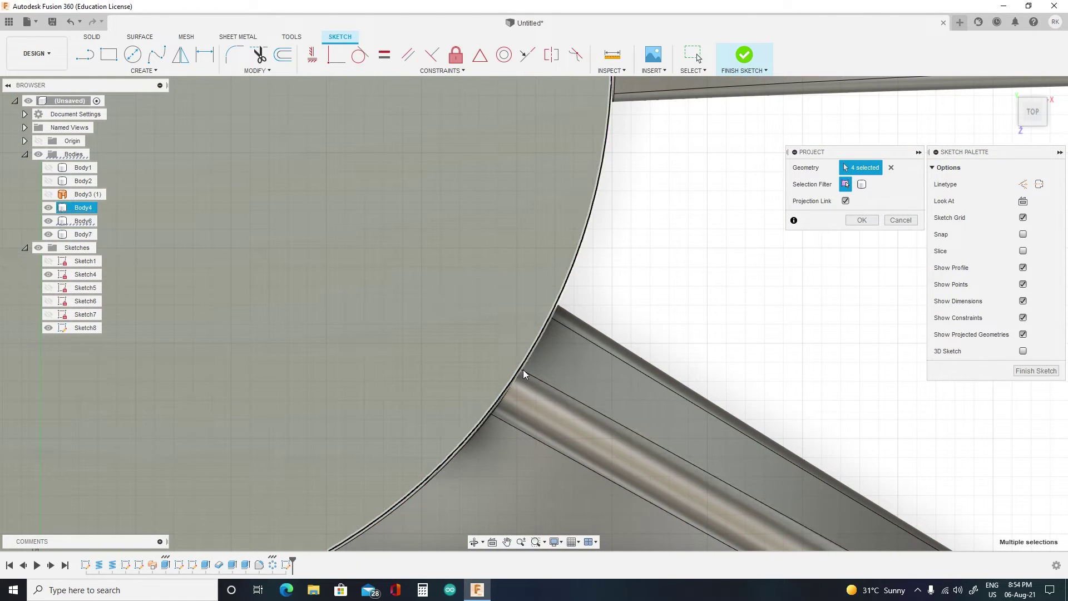
click(525, 368)
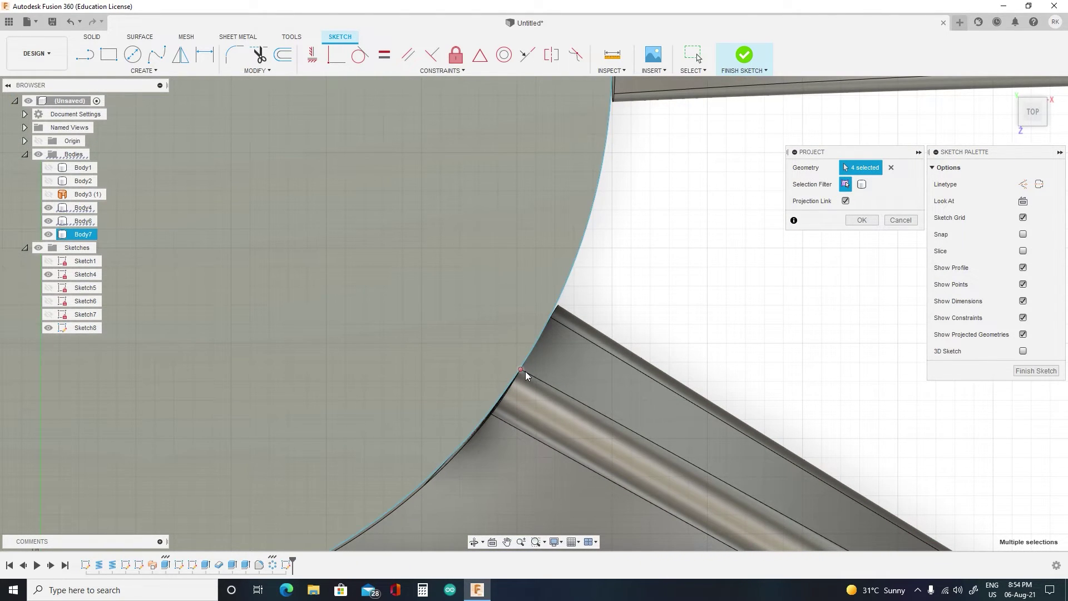
click(557, 323)
scroll(566, 362, down, 4)
scroll(575, 356, down, 3)
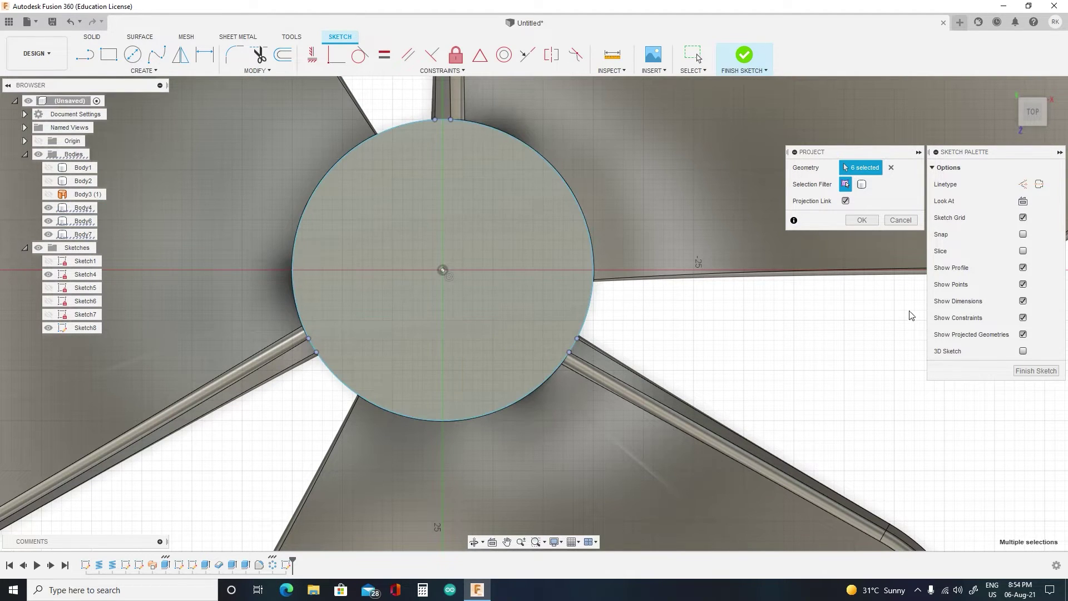
click(859, 221)
Step: Draw a 2 mm diameter circle at the hub's centre
scroll(525, 308, down, 3)
scroll(443, 307, up, 2)
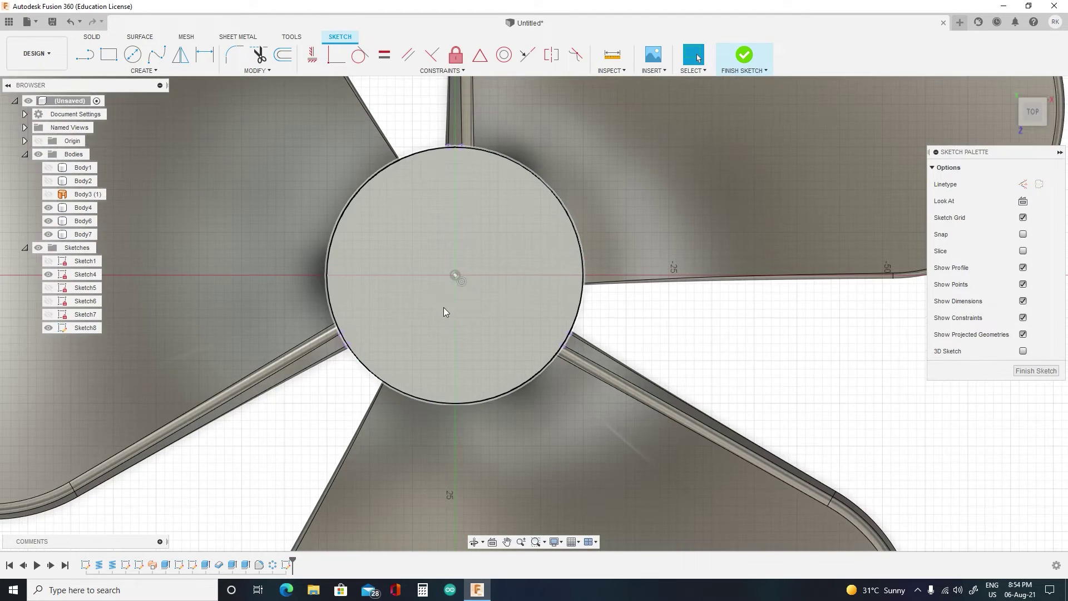
click(134, 58)
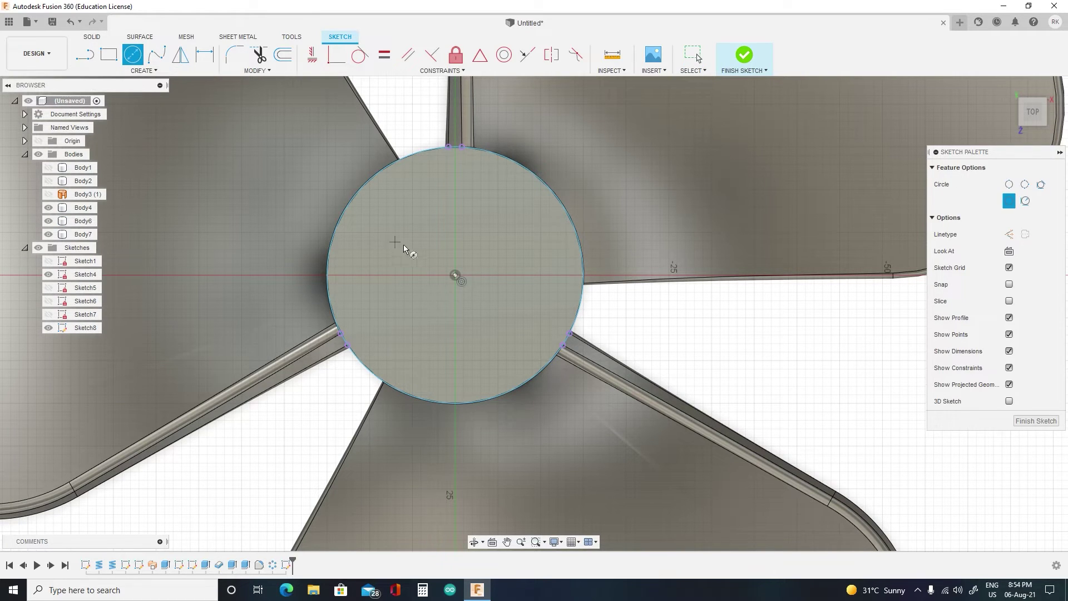
click(455, 275)
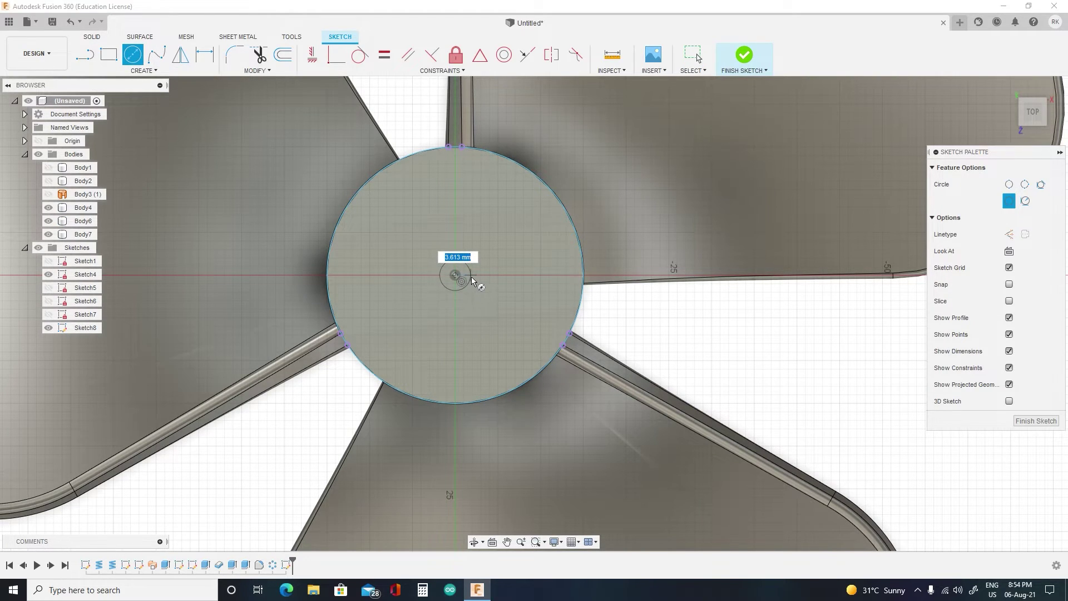
text(2)
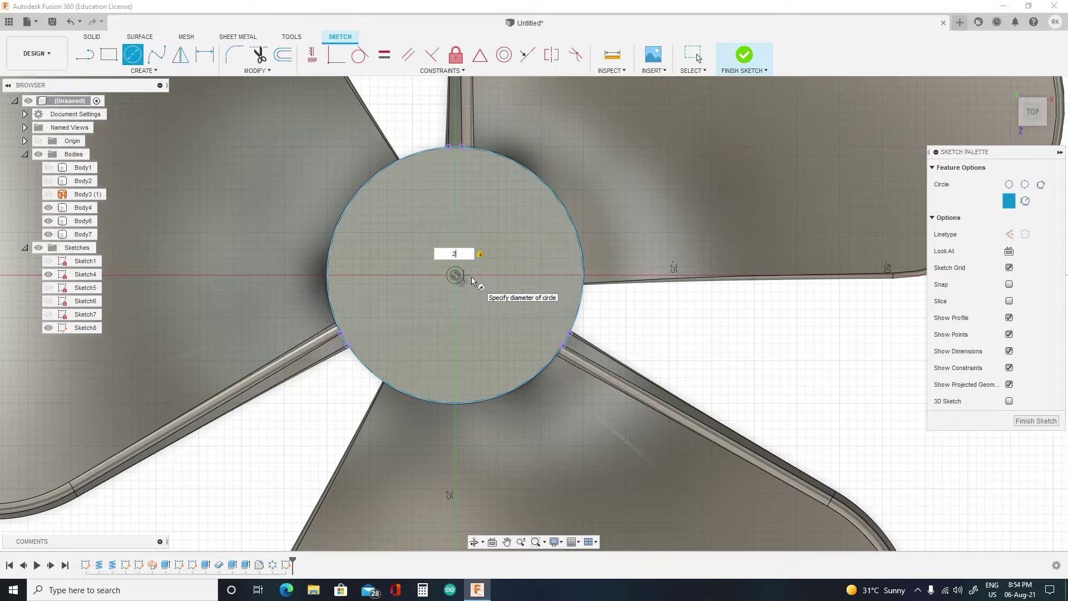
key(Return)
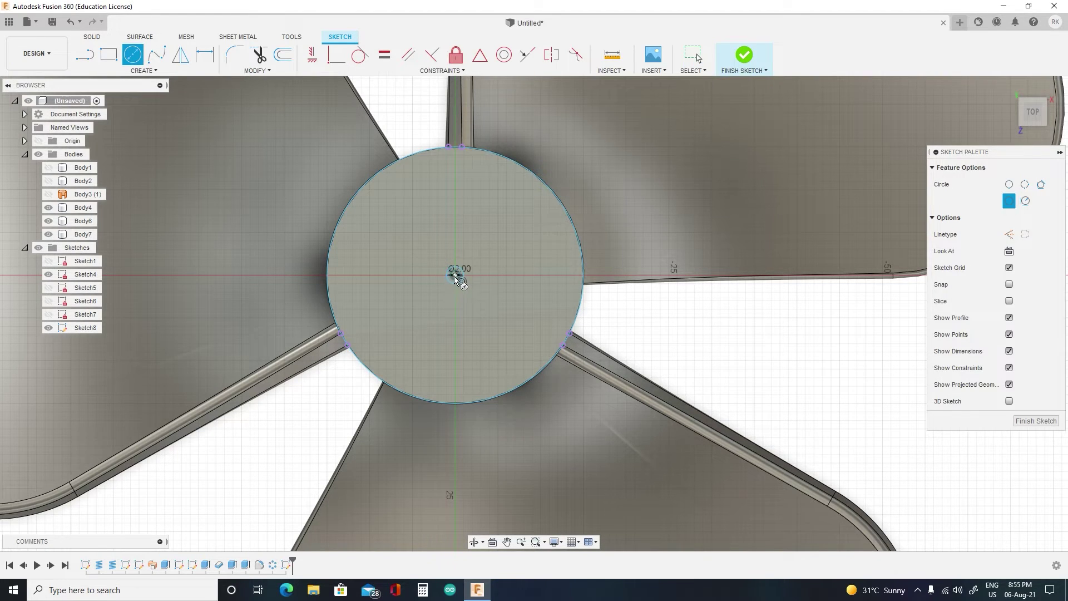
Step: Draw a 5 mm diameter circle at the hub's centre, concentric with the 2 mm circle
click(455, 276)
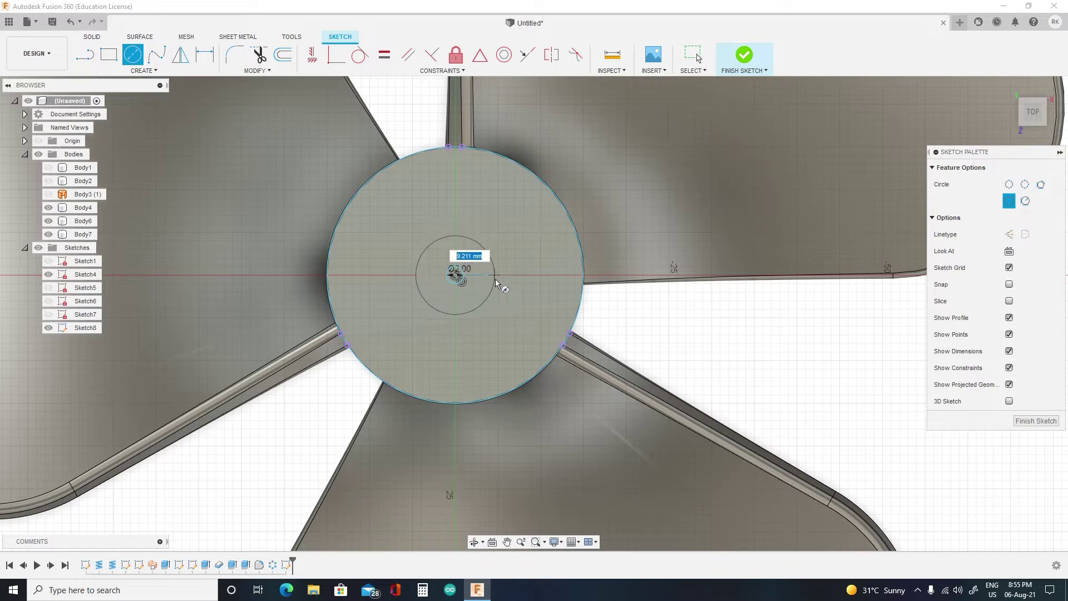
text(5)
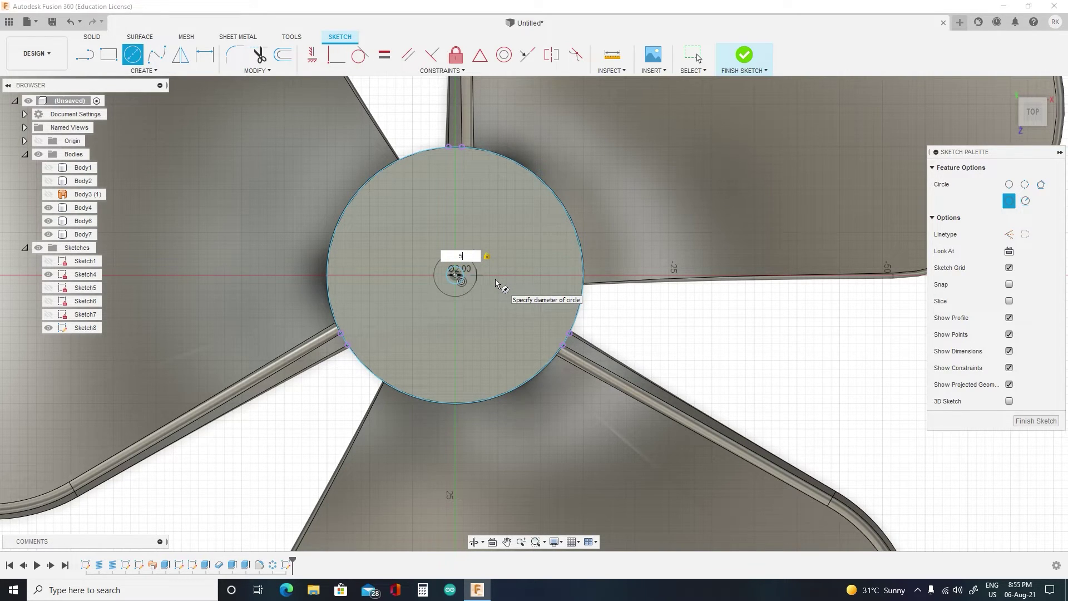
text(10)
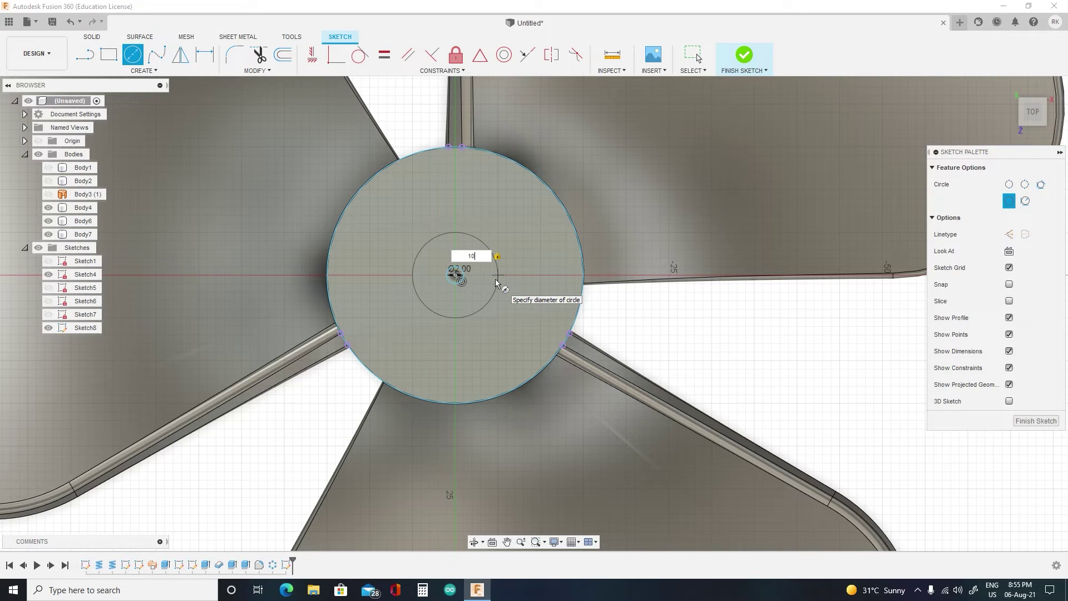
key(BackSpace)
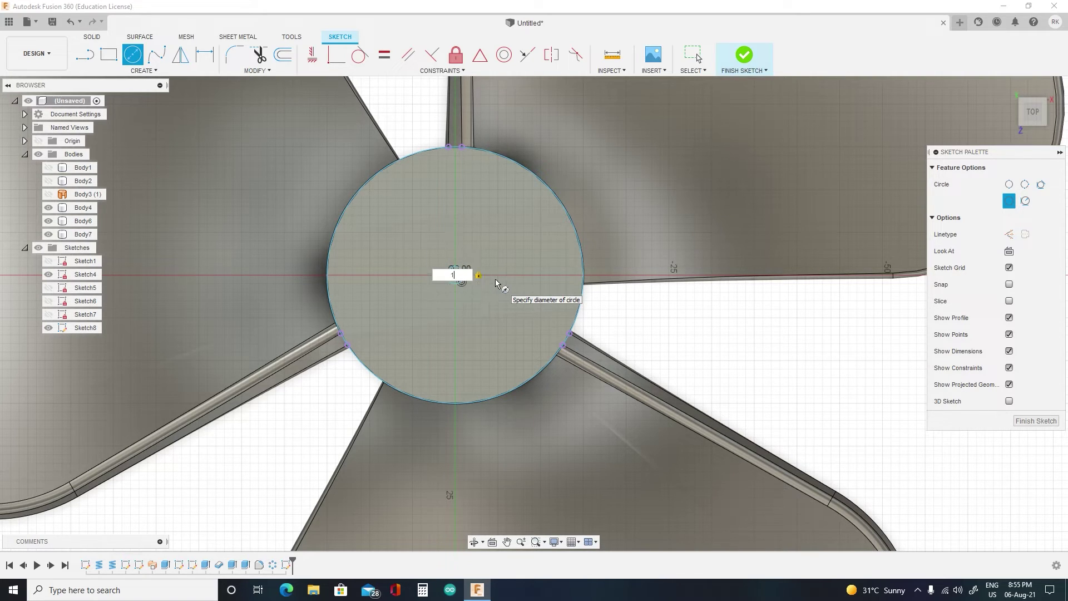
text(5)
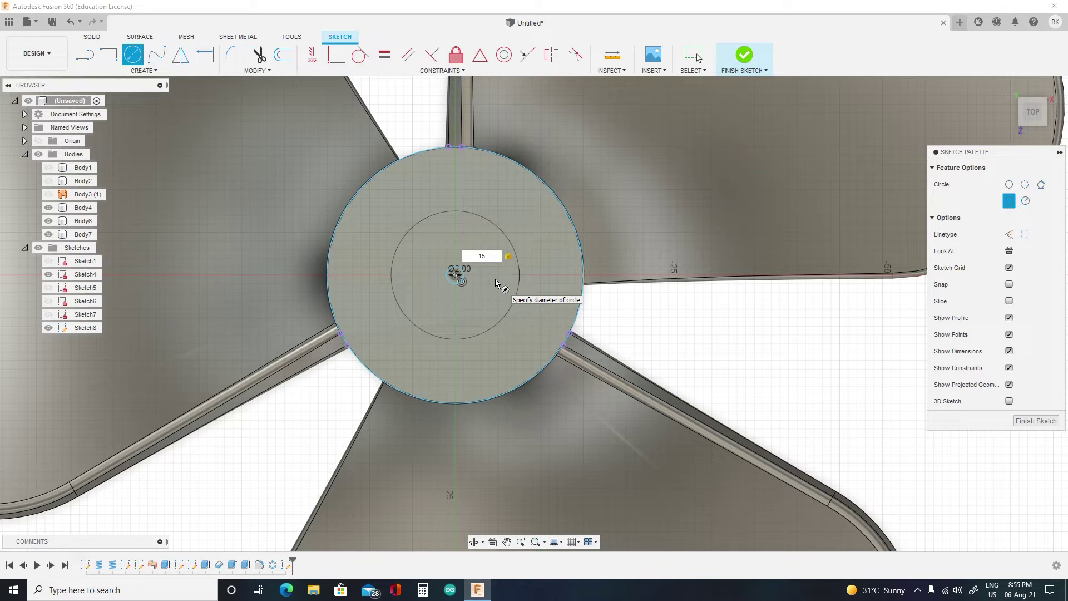
text(5)
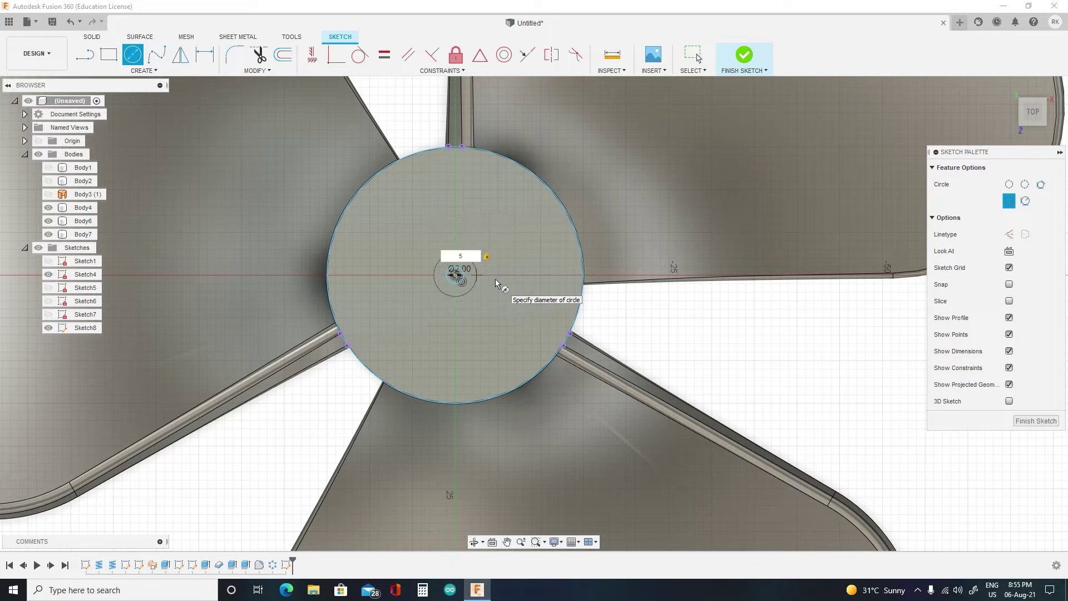
key(Return)
key(Escape)
Step: Draw a 25 mm diameter circle centred on the hub
scroll(403, 248, down, 2)
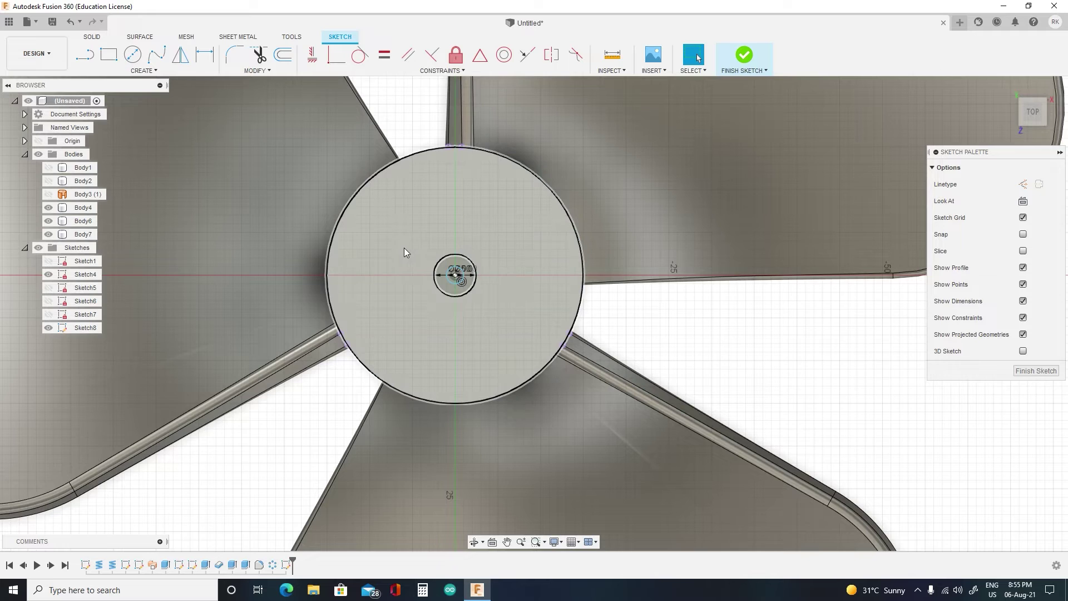
key(c)
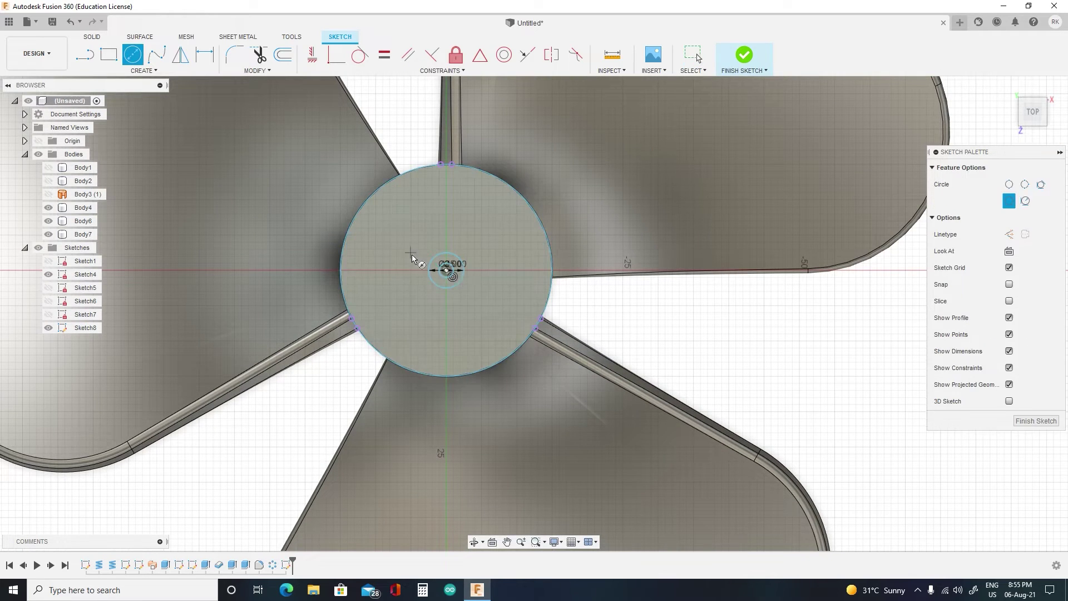
click(448, 271)
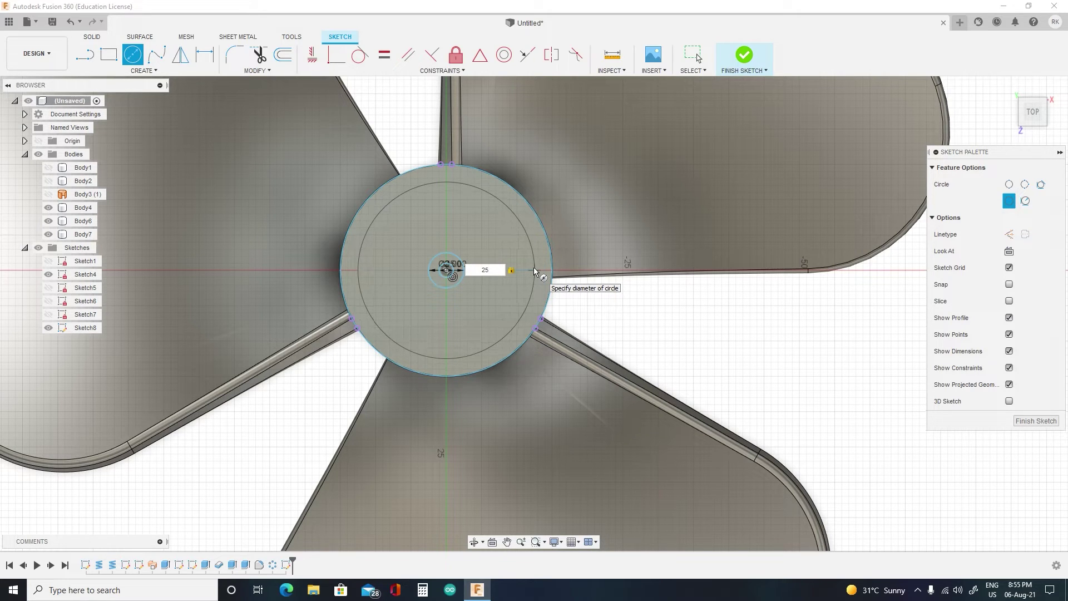
key(Return)
key(Escape)
Step: Draw a line joining the two projected root points of the Body6 blade at the hub's rim
scroll(532, 271, down, 2)
scroll(533, 271, up, 1)
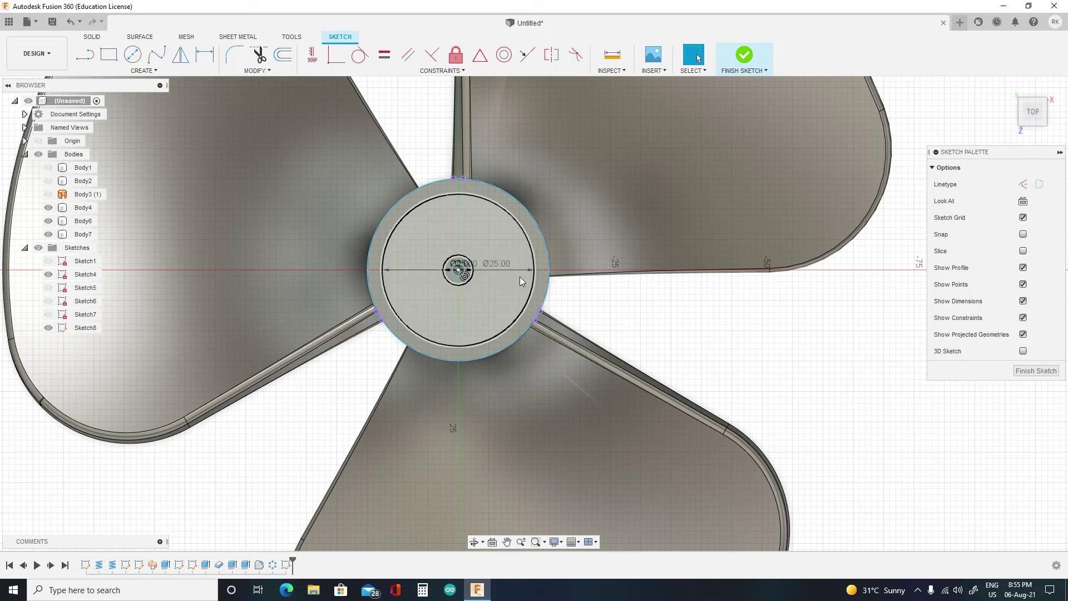
scroll(320, 342, up, 2)
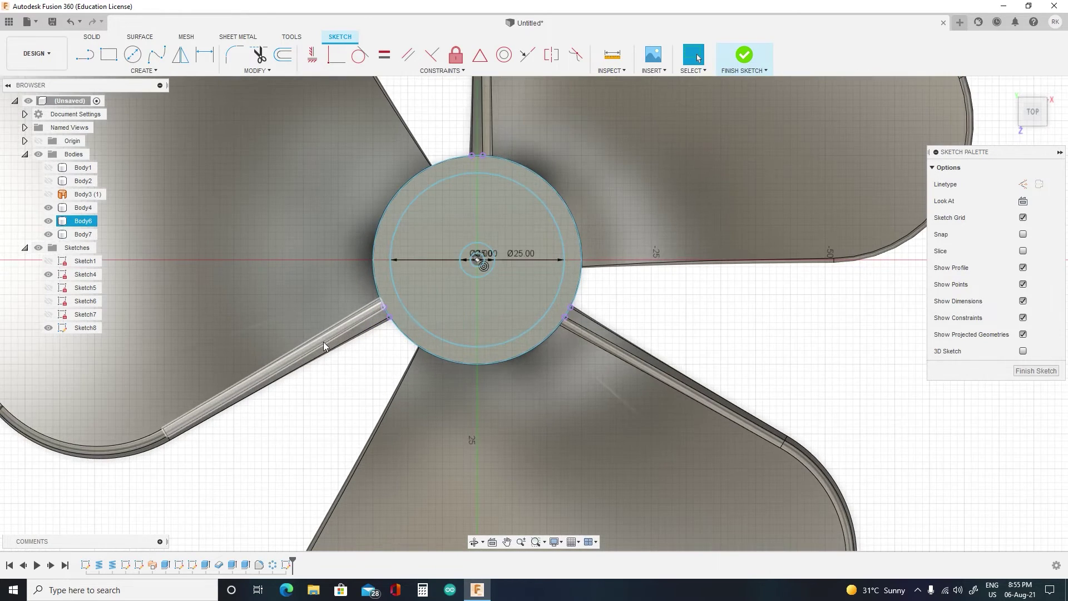
scroll(434, 320, down, 1)
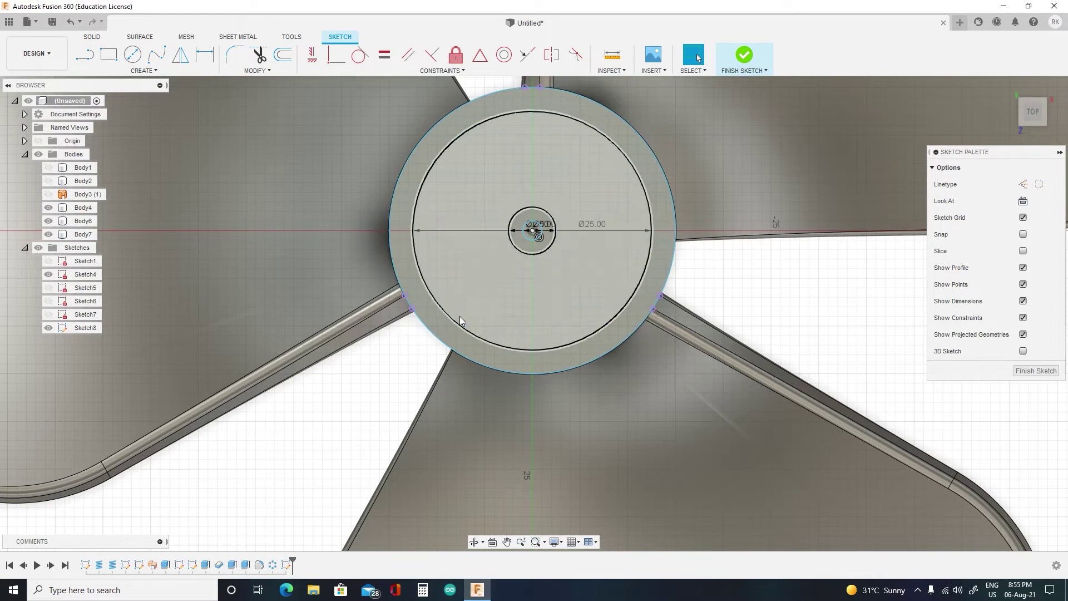
scroll(423, 328, up, 2)
scroll(411, 323, up, 3)
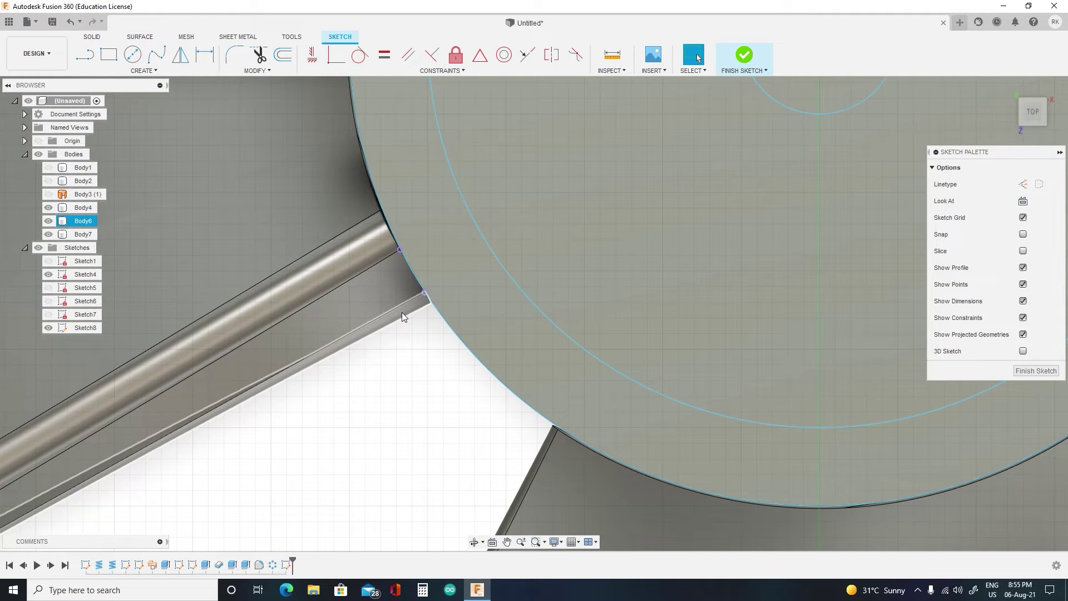
key(l)
click(425, 294)
click(400, 249)
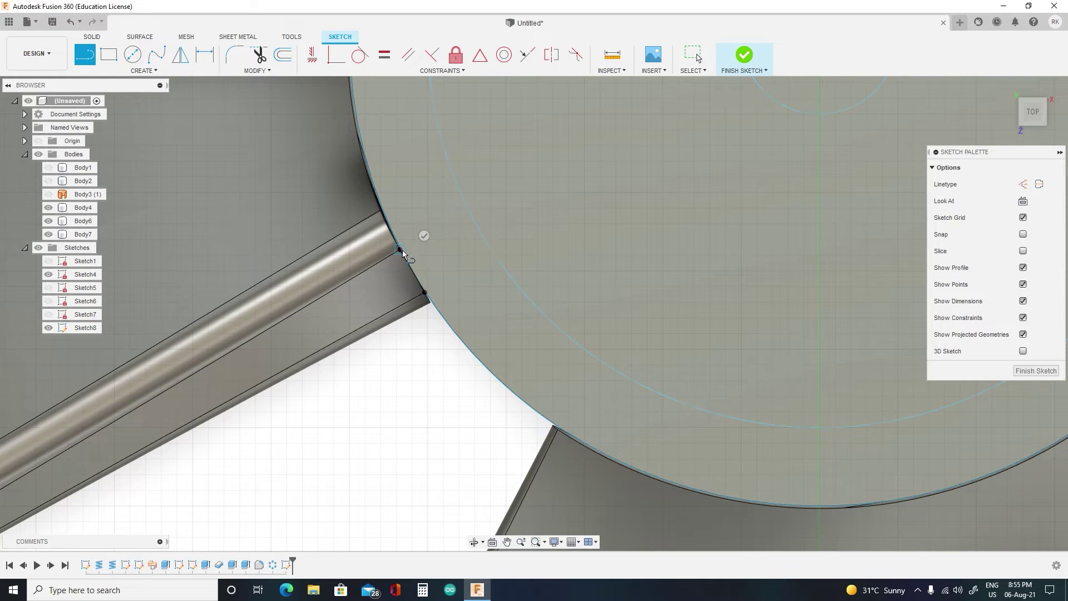
scroll(524, 351, down, 2)
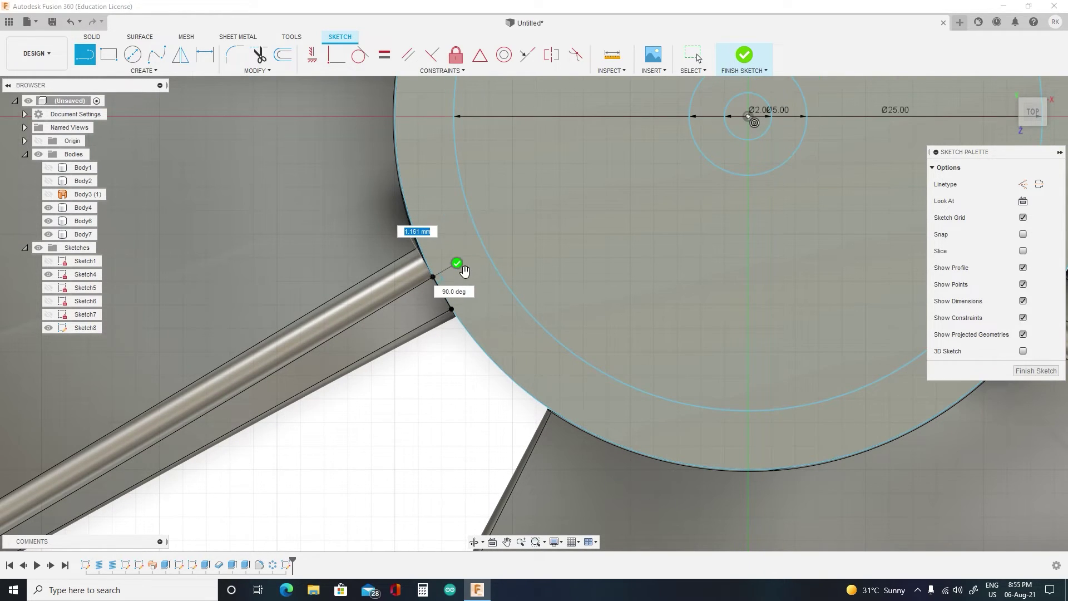
key(Escape)
Step: Draw a line joining the two projected root points of the upper blade at the hub's rim
middle_drag(622, 80, 581, 436)
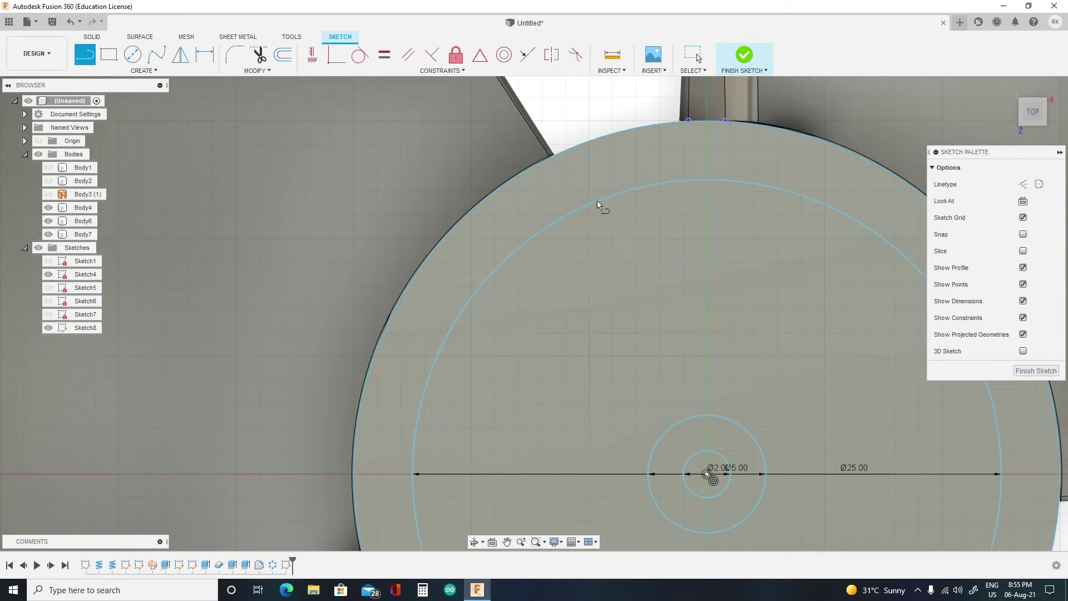
click(688, 122)
click(725, 121)
key(Escape)
Step: Draw a line joining the two projected root points of the lower-right blade at the hub's rim
middle_drag(561, 233, 302, 89)
mouse_move(481, 374)
middle_down()
mouse_move(432, 350)
mouse_move(364, 277)
middle_up()
click(645, 393)
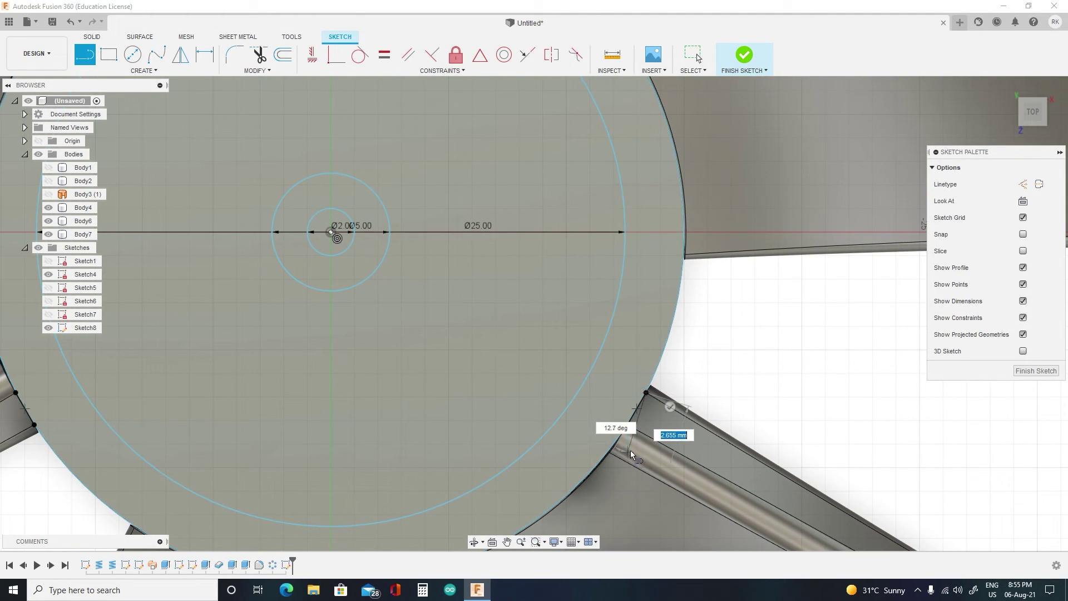
click(625, 423)
key(Escape)
Step: Draw three centre lines from the hub's centre to the midpoint of each blade's root line
scroll(661, 438, down, 3)
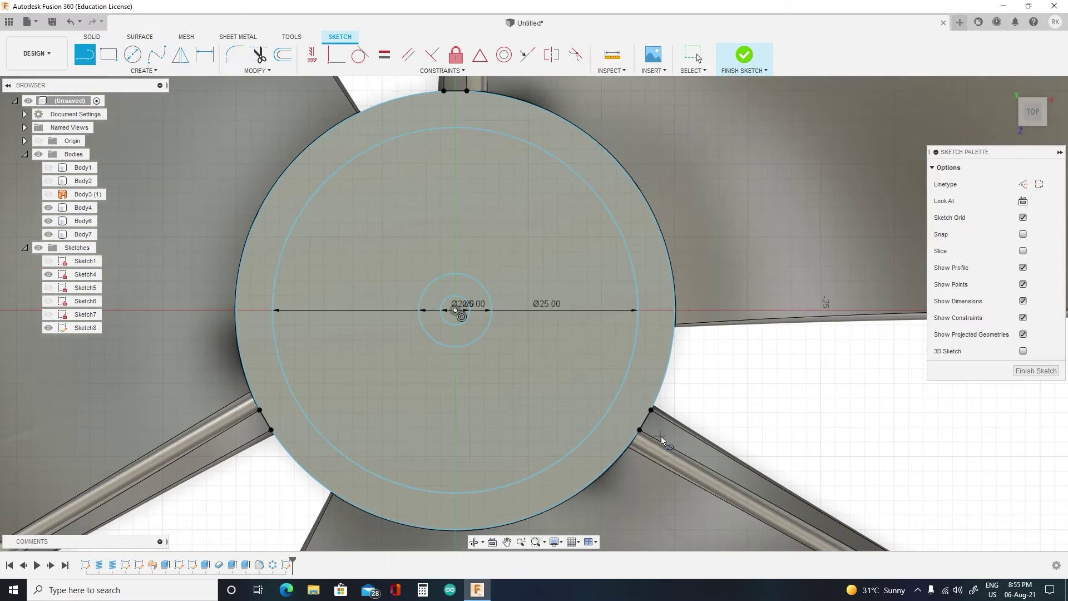
click(646, 418)
click(461, 316)
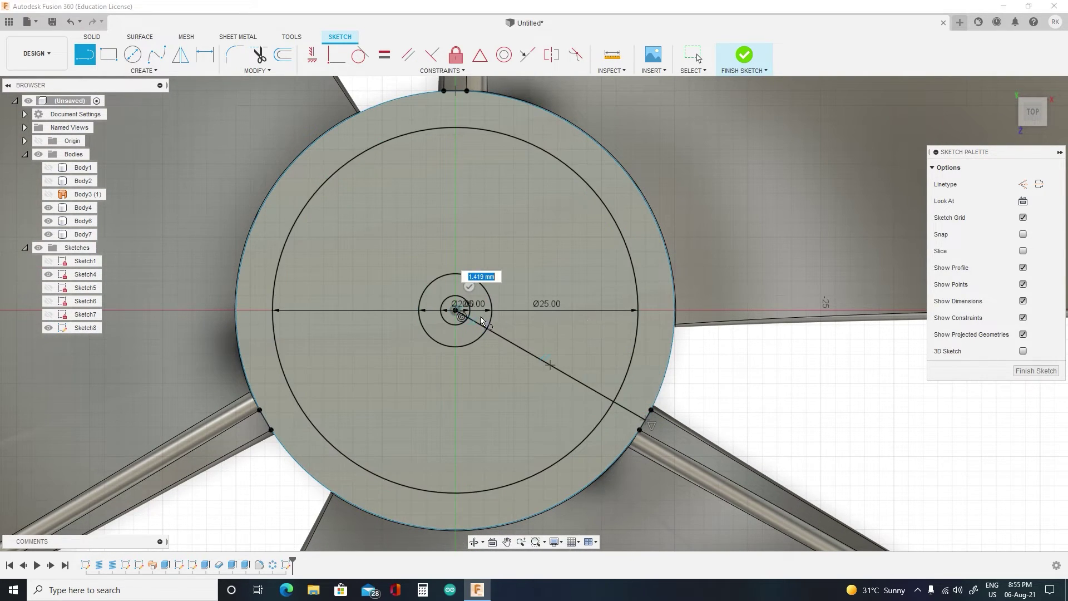
click(459, 93)
key(Escape)
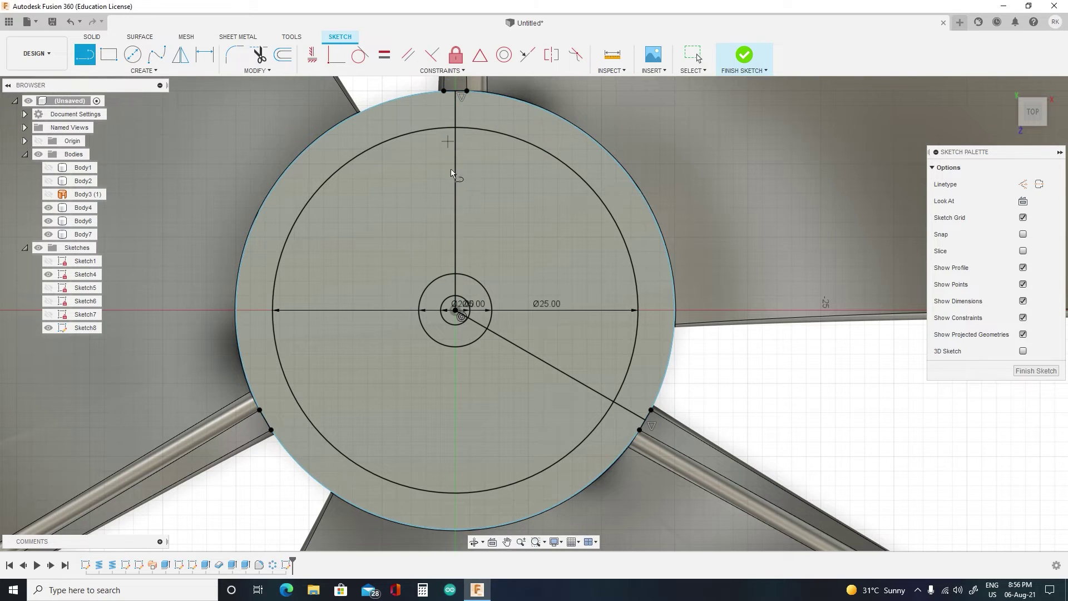
click(455, 313)
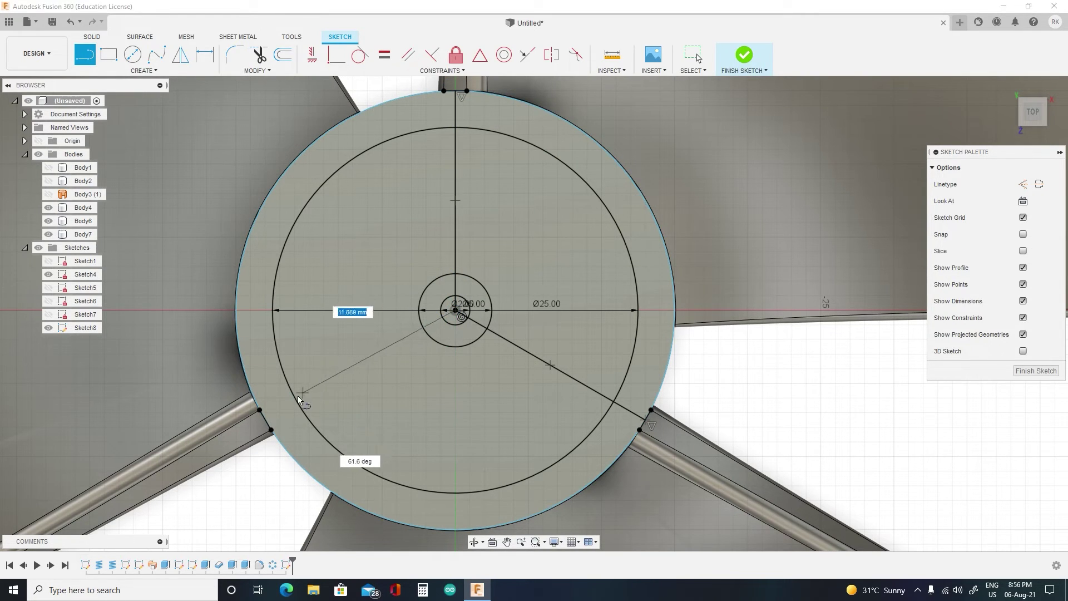
click(262, 412)
key(Escape)
Step: Draw two lines parallel to the lower-left centre line, from the Body6 blade's root points to the 5 mm circle
scroll(382, 426, down, 1)
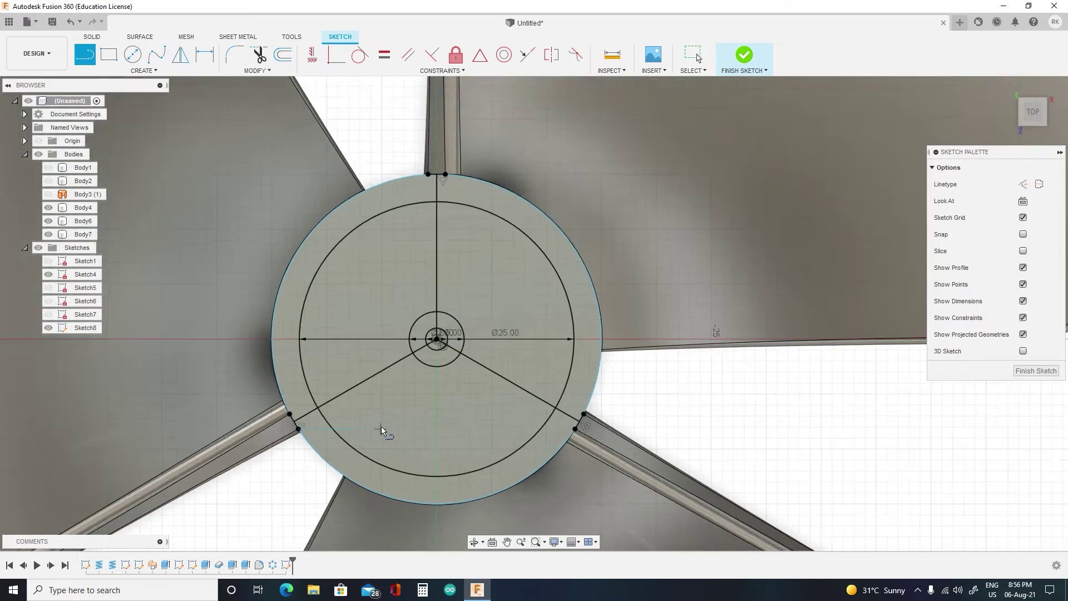
click(268, 411)
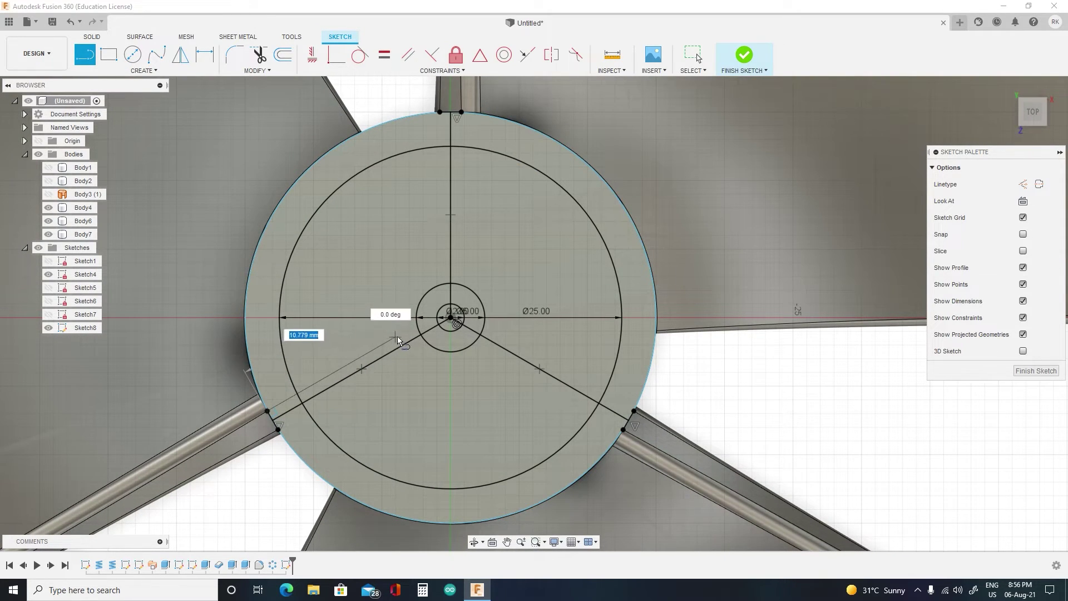
click(415, 327)
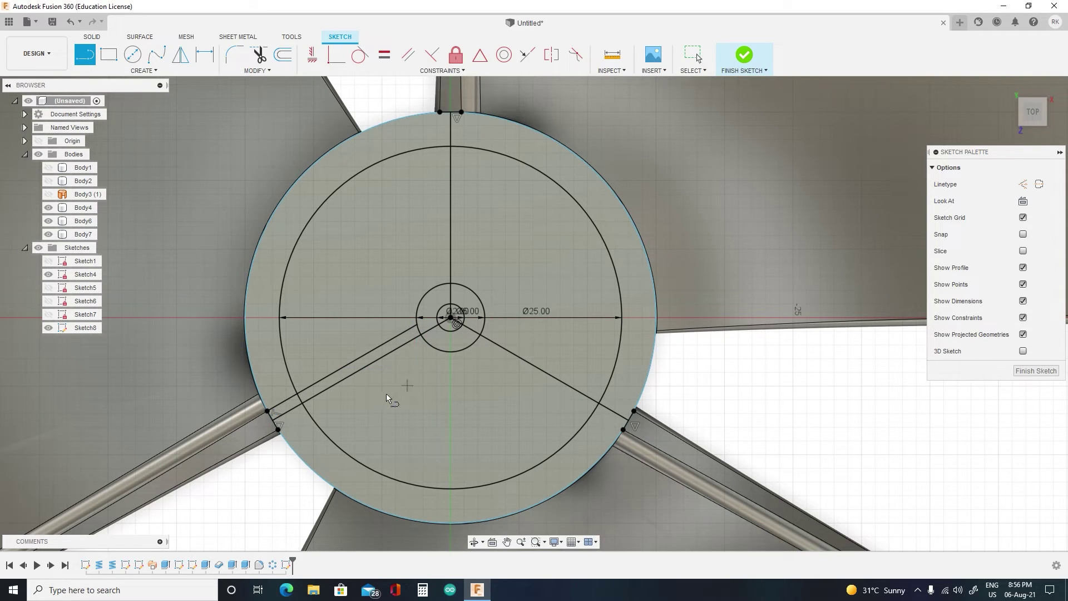
click(279, 430)
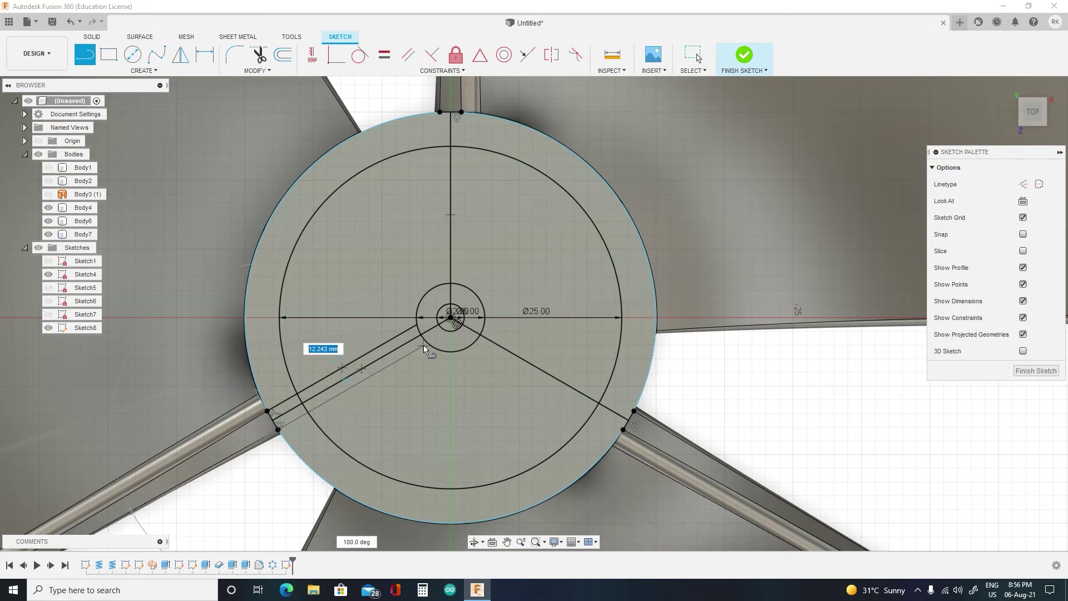
click(426, 343)
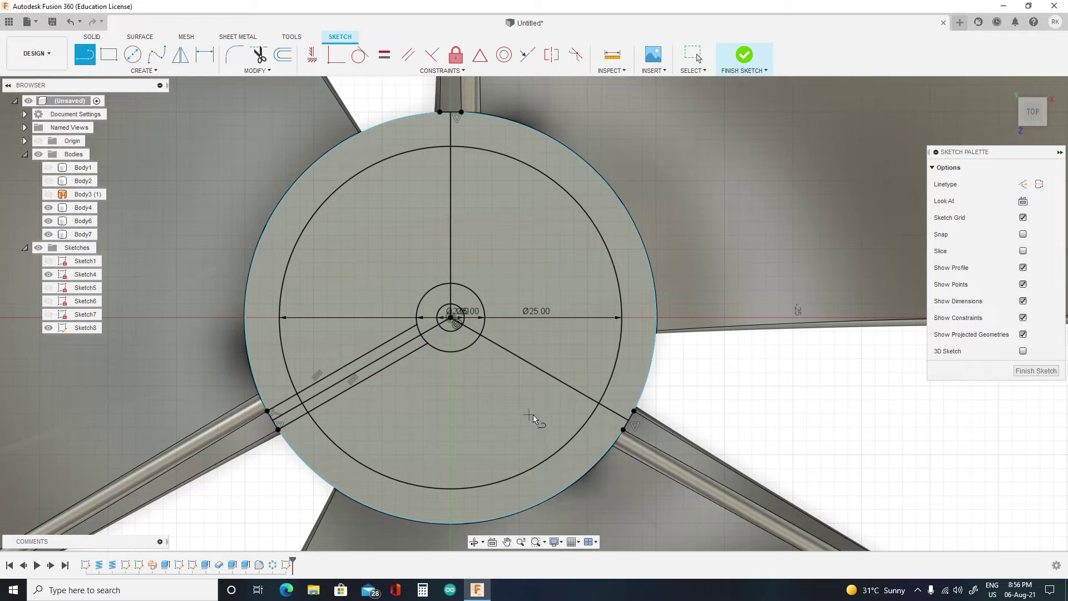
Step: Draw two lines parallel to the lower-right centre line, from that blade's root points to the 5 mm circle
middle_drag(530, 414, 462, 409)
click(558, 416)
click(405, 339)
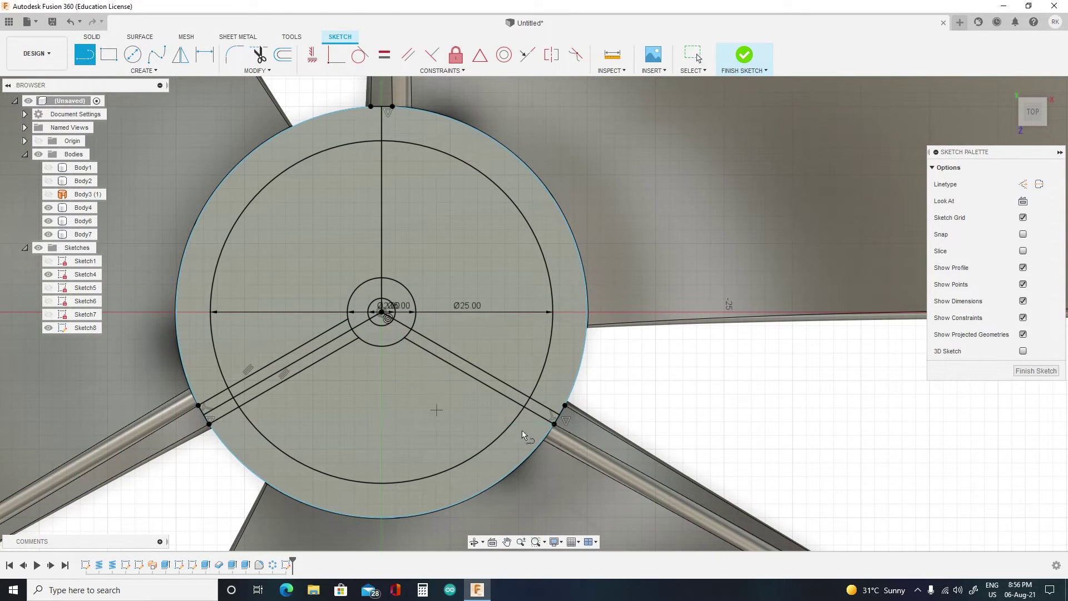
click(566, 405)
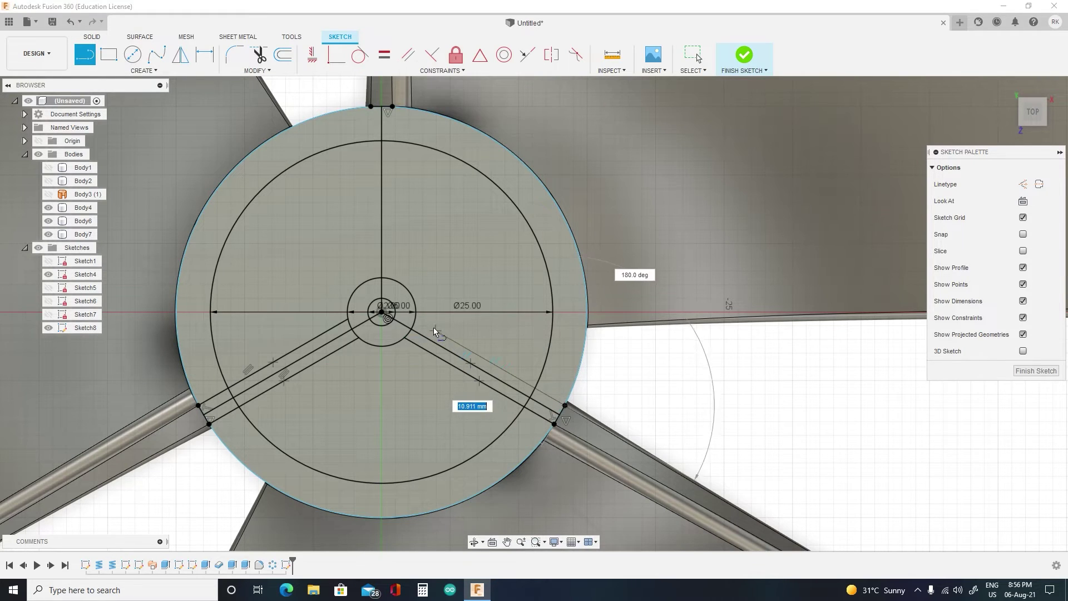
click(418, 320)
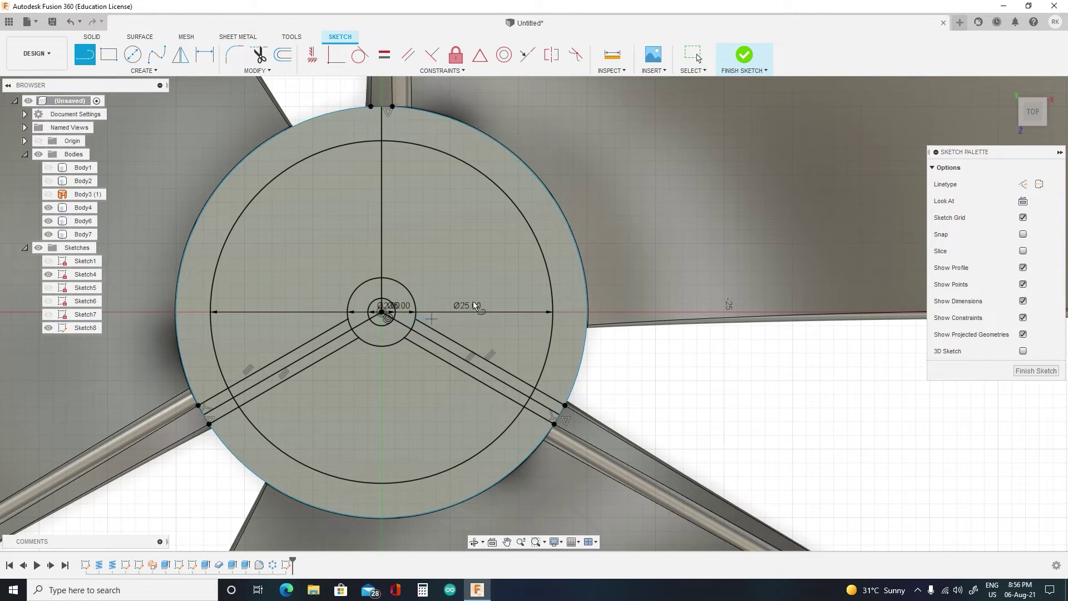
Step: Draw two lines parallel to the vertical centre line, from the upper blade's root points to the 5 mm circle
click(372, 106)
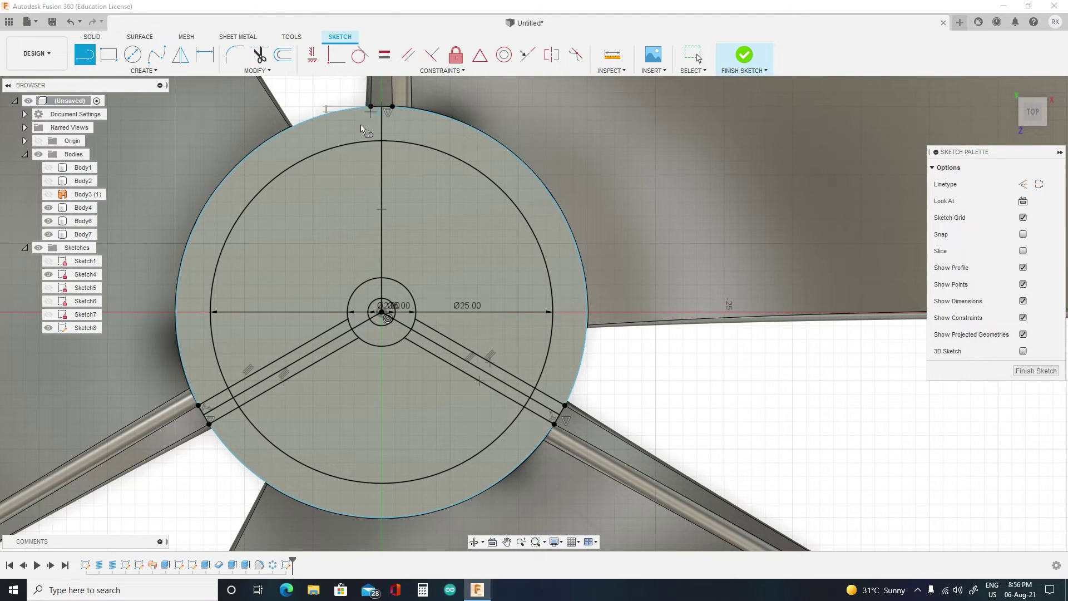
click(372, 278)
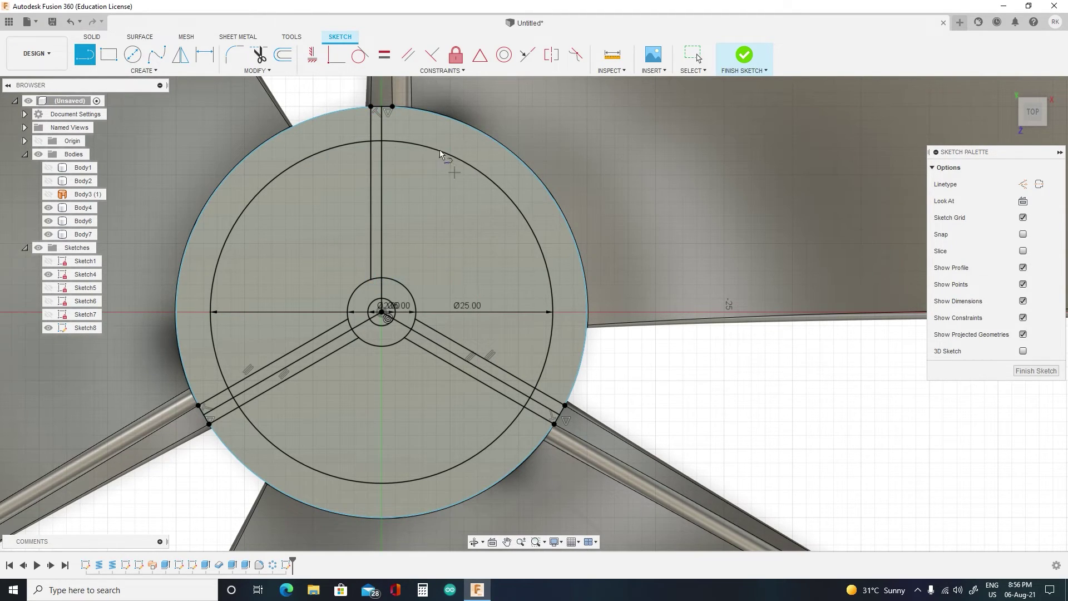
click(392, 105)
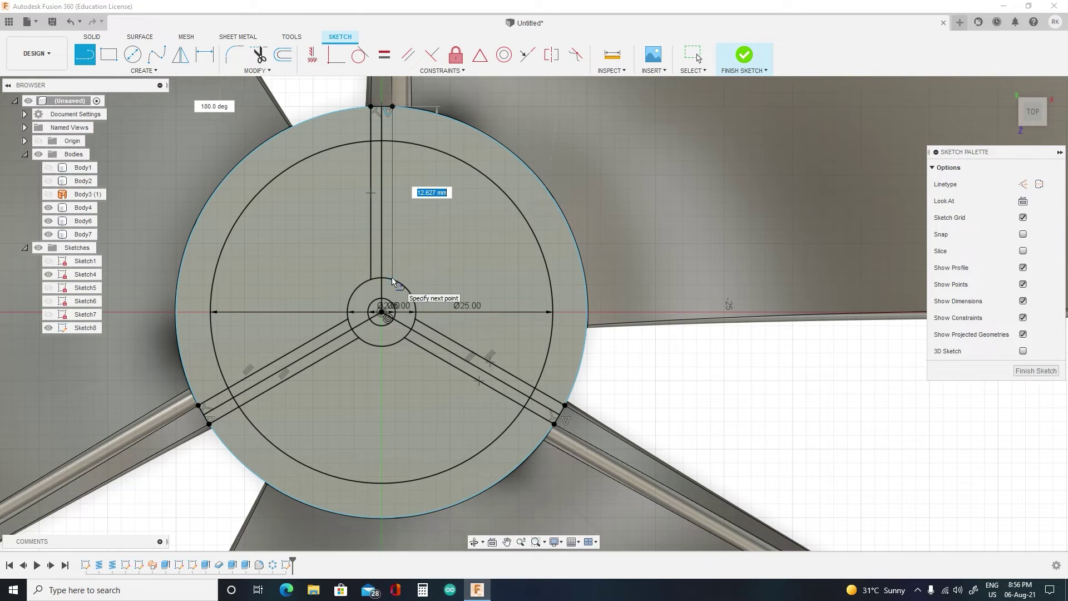
click(393, 279)
scroll(526, 364, down, 2)
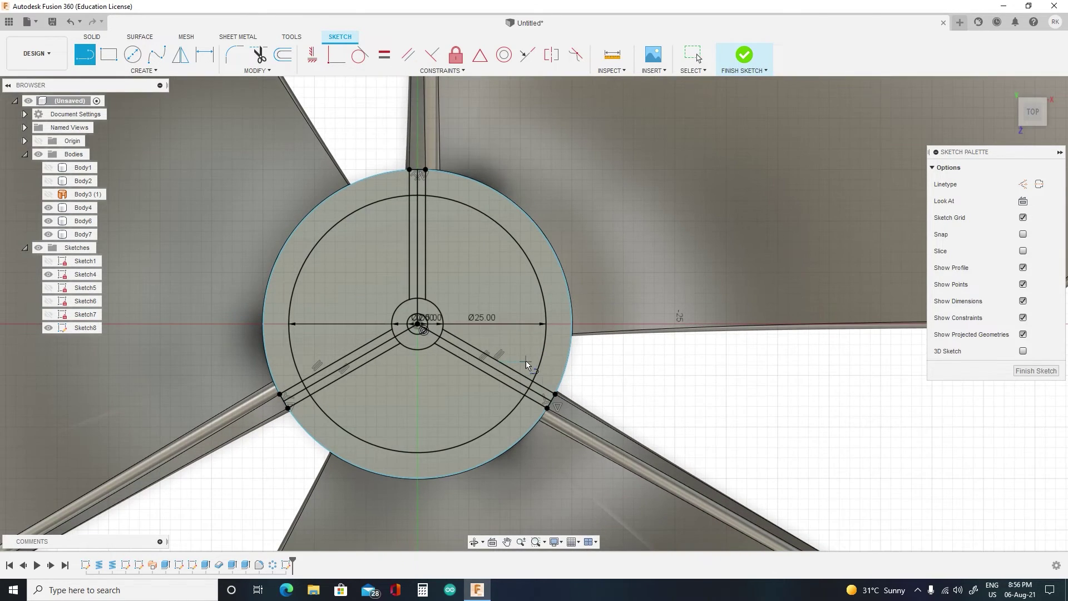
scroll(572, 412, down, 1)
scroll(569, 396, up, 3)
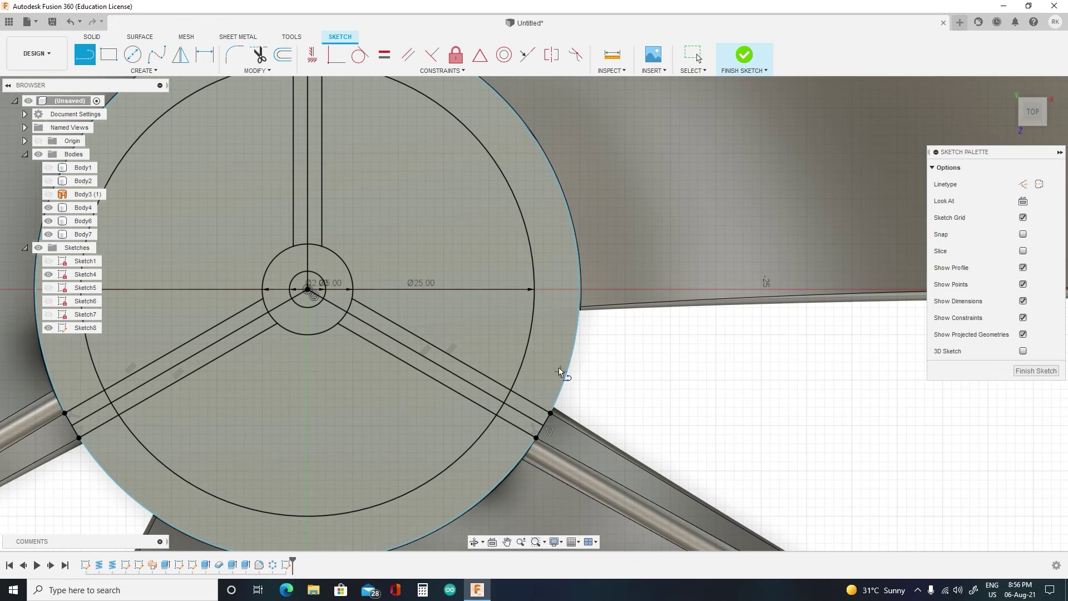
scroll(522, 355, down, 3)
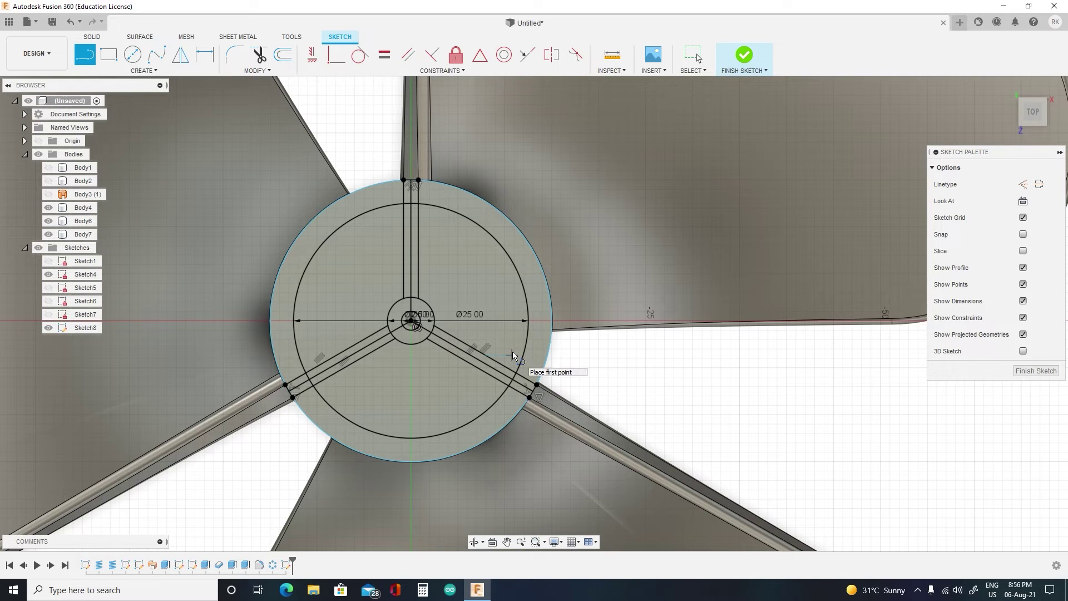
Step: Extrude the three sectors between the hub's spokes and the small central circle by -50 mm as a cut through the hub
key(e)
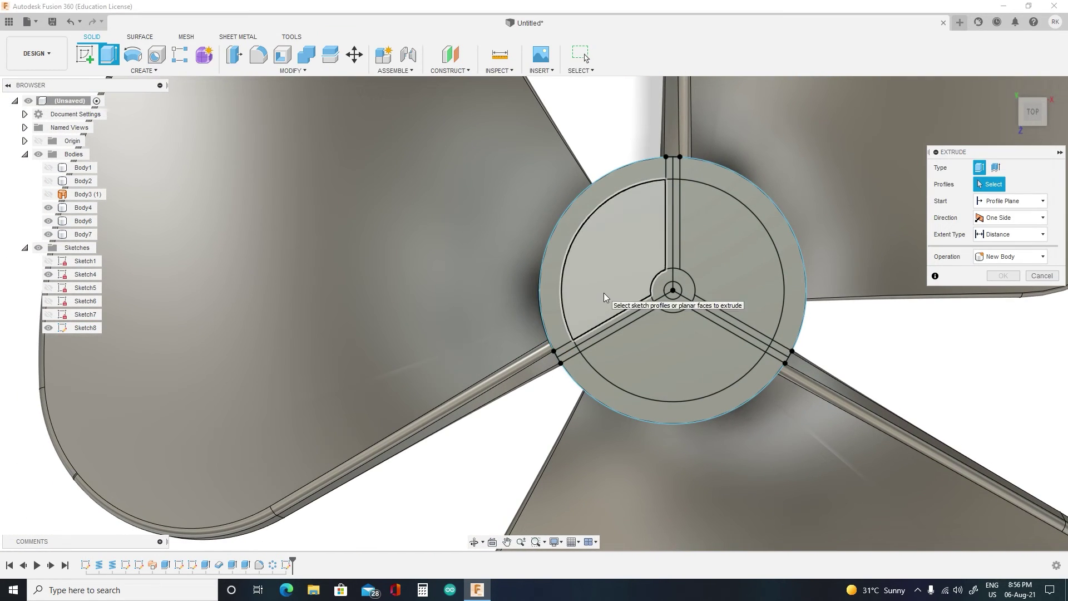
click(596, 300)
click(679, 359)
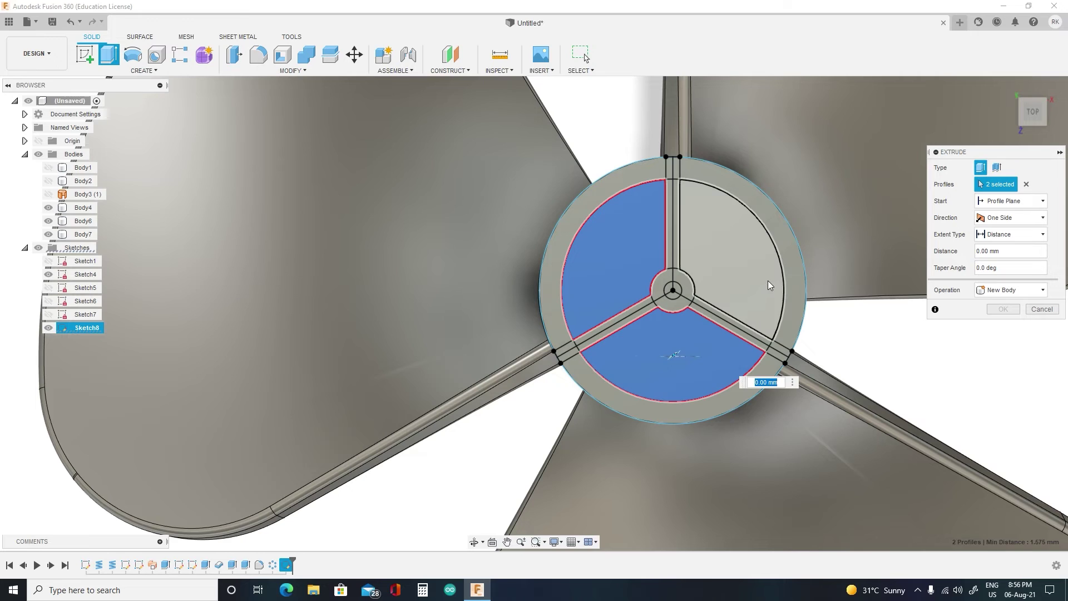
click(768, 285)
click(676, 290)
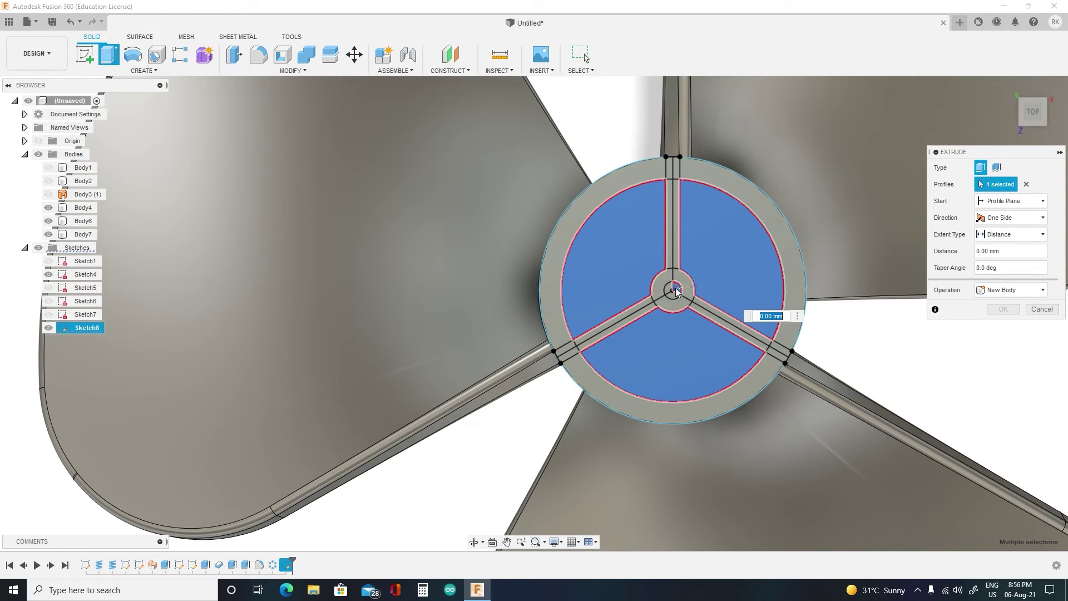
click(669, 289)
click(671, 299)
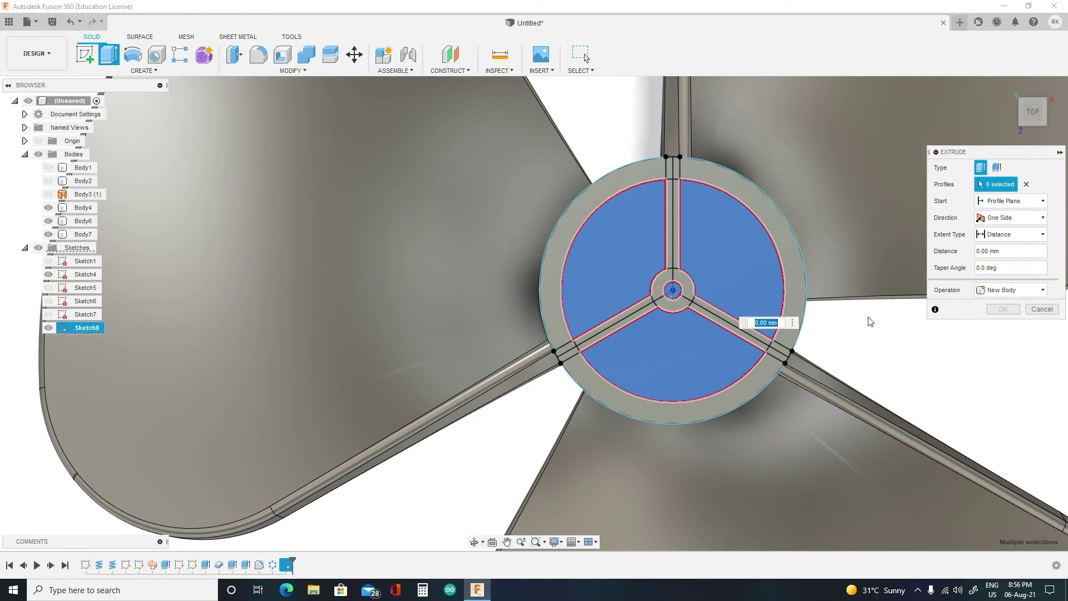
click(1032, 125)
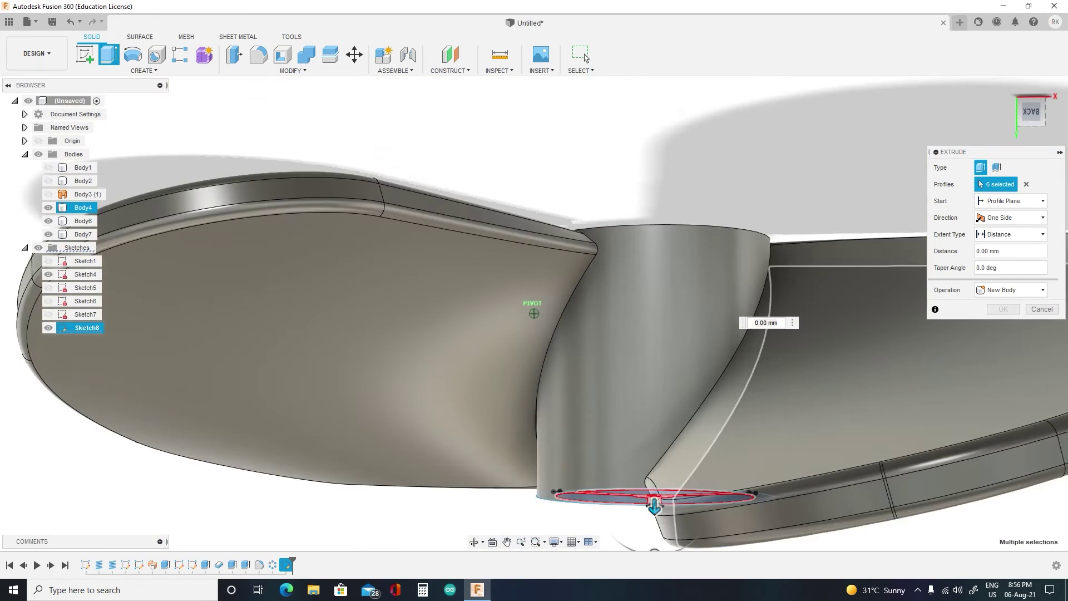
text(-50)
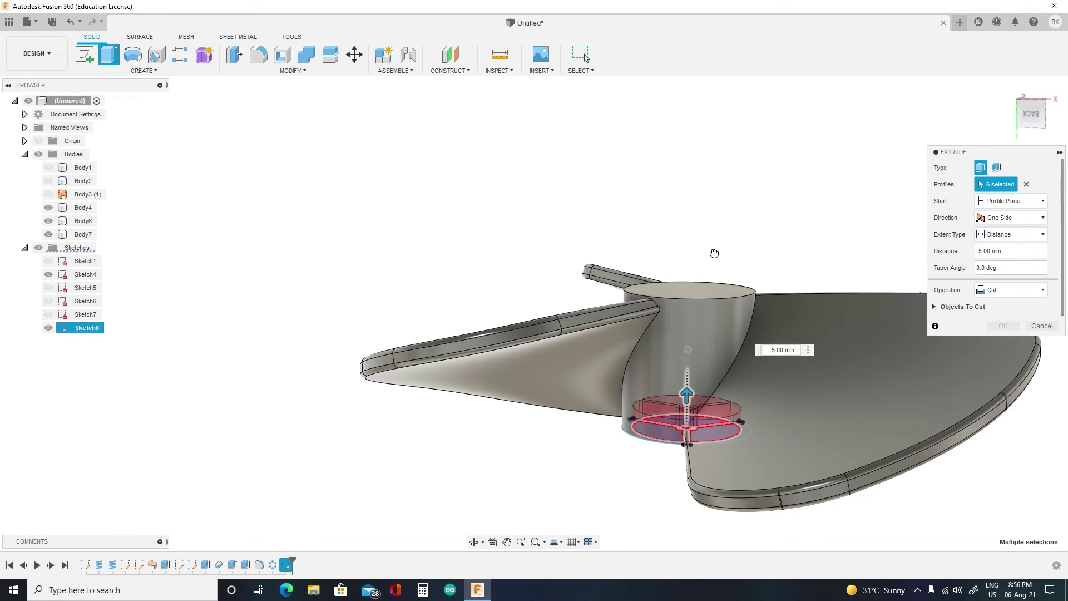
click(1006, 328)
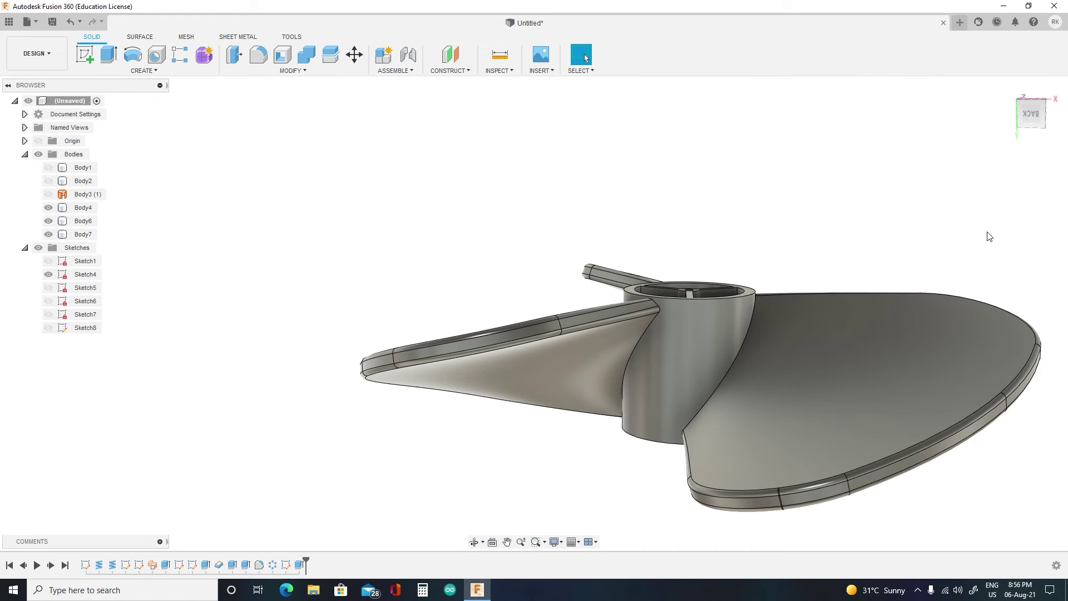
Step: Sketch a circle on the hub's spoked top face, from the hub's centre out to its outer edge
mouse_move(1033, 135)
mouse_down()
mouse_move(1022, 179)
mouse_move(1046, 134)
mouse_move(1031, 151)
mouse_up()
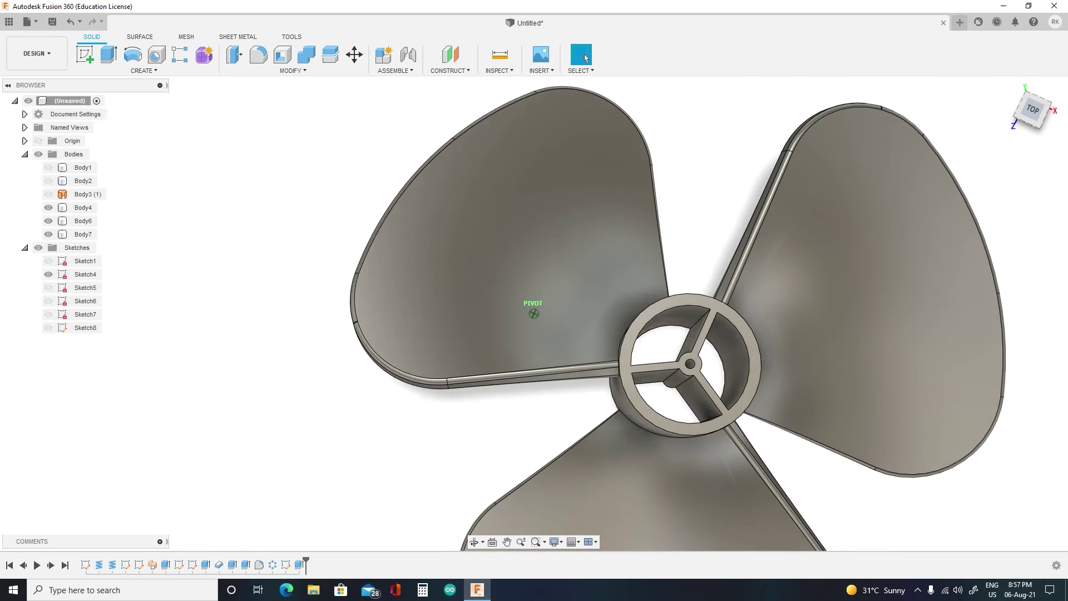
click(845, 271)
scroll(822, 336, up, 5)
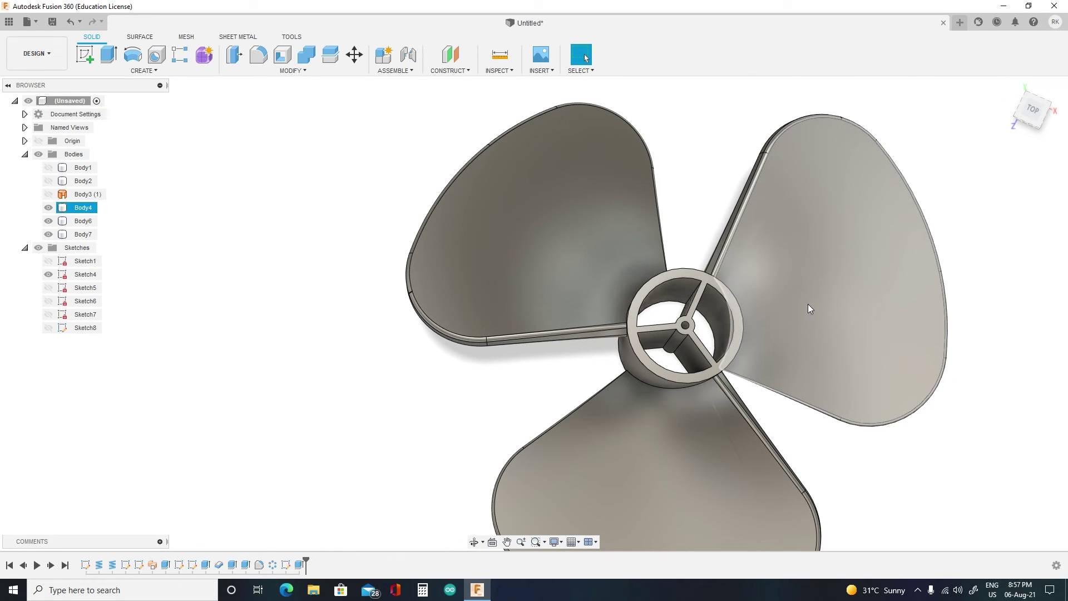
key(c)
click(743, 333)
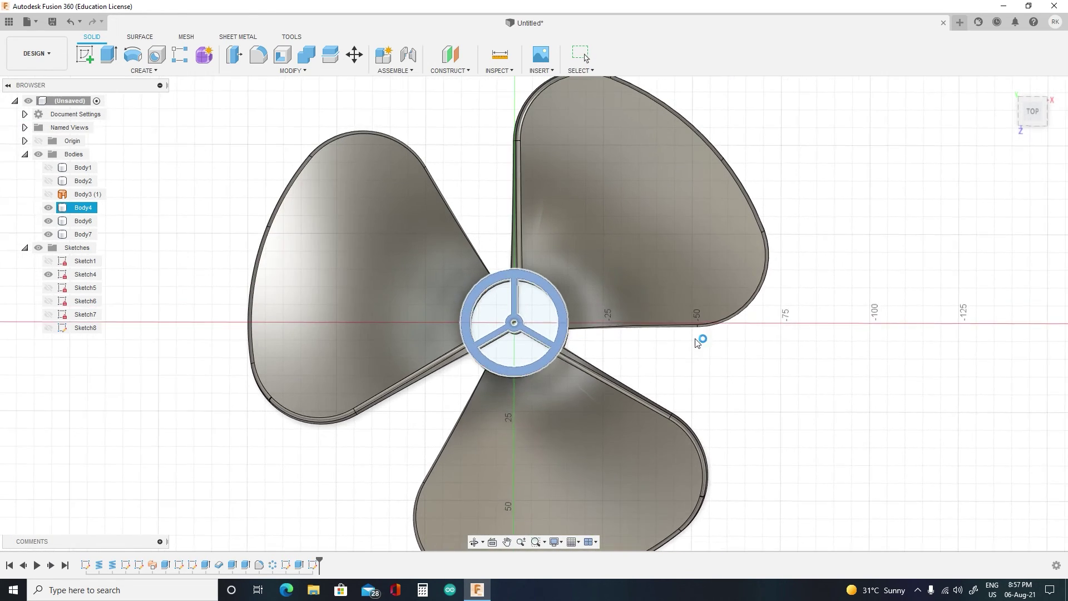
click(487, 331)
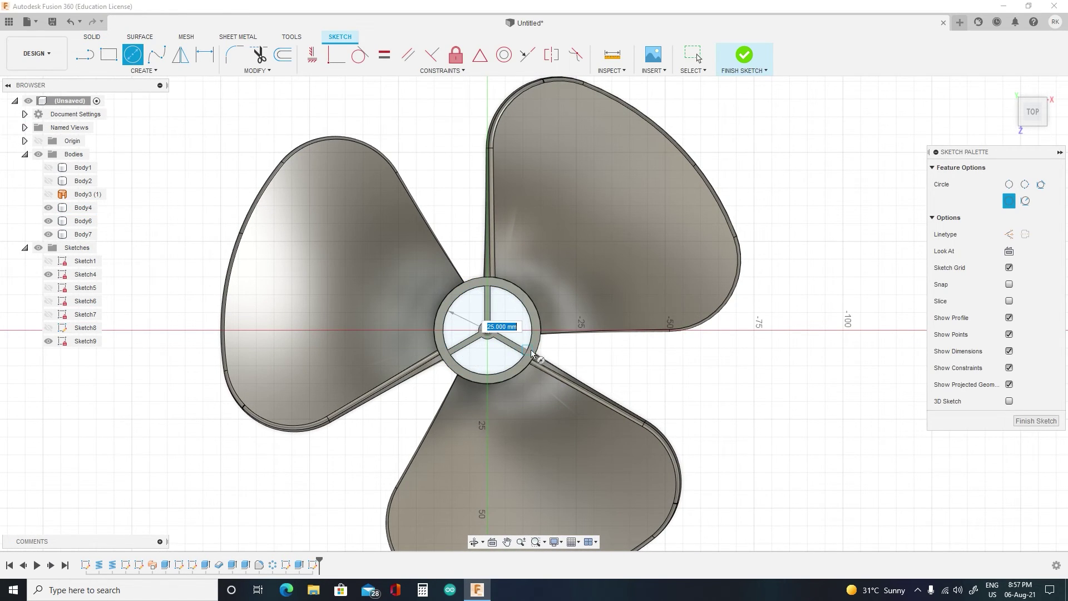
click(540, 352)
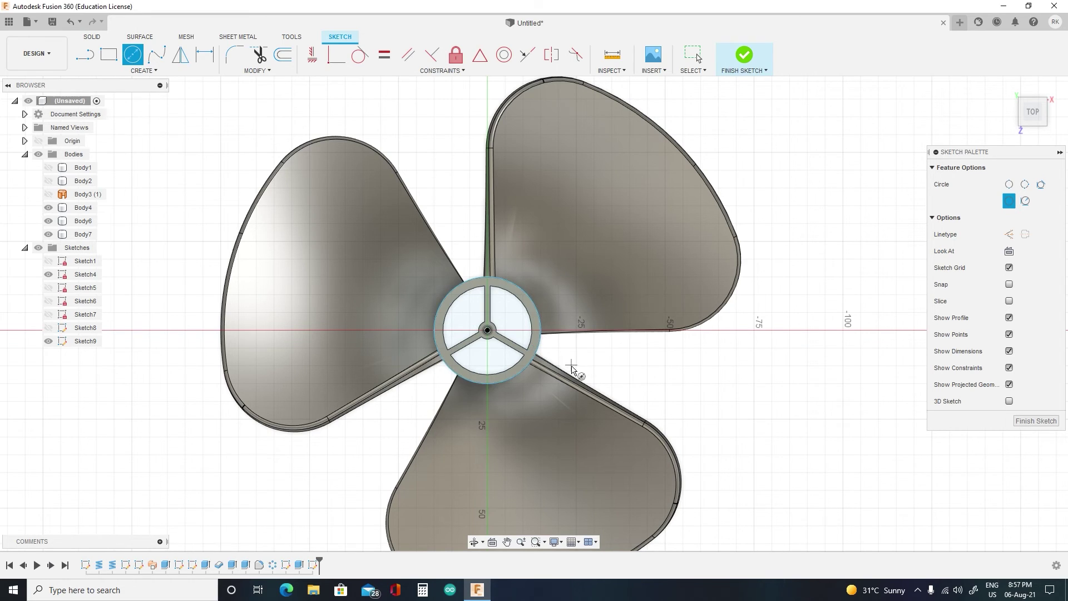
Step: Extrude the three spoke openings and the ring-and-spoke profile 5 mm as a new body, leaving out the central hole
scroll(565, 367, down, 2)
key(e)
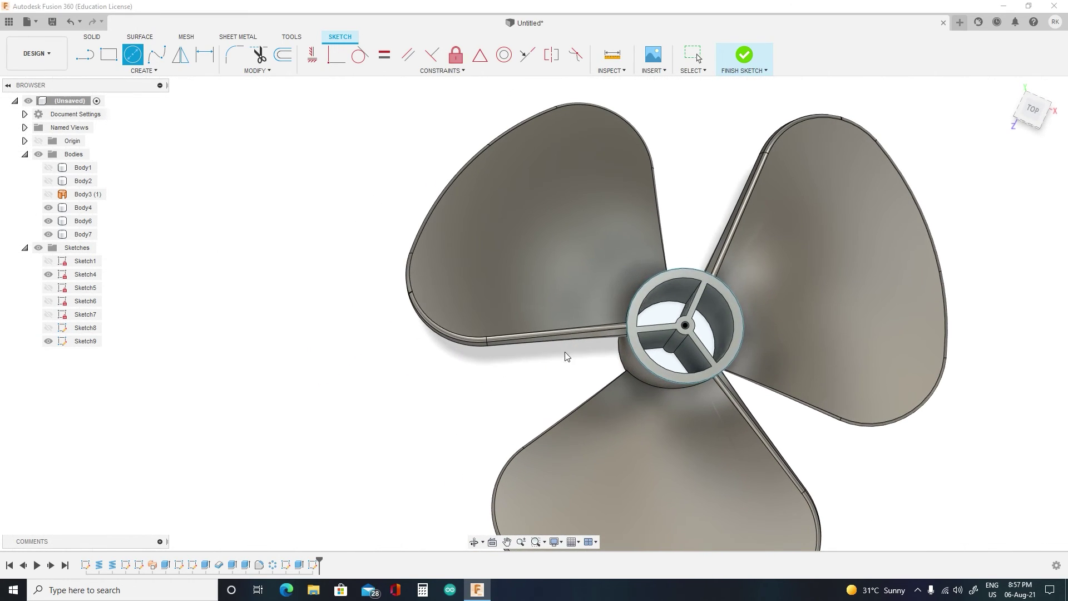
click(654, 356)
click(659, 307)
click(720, 328)
click(734, 316)
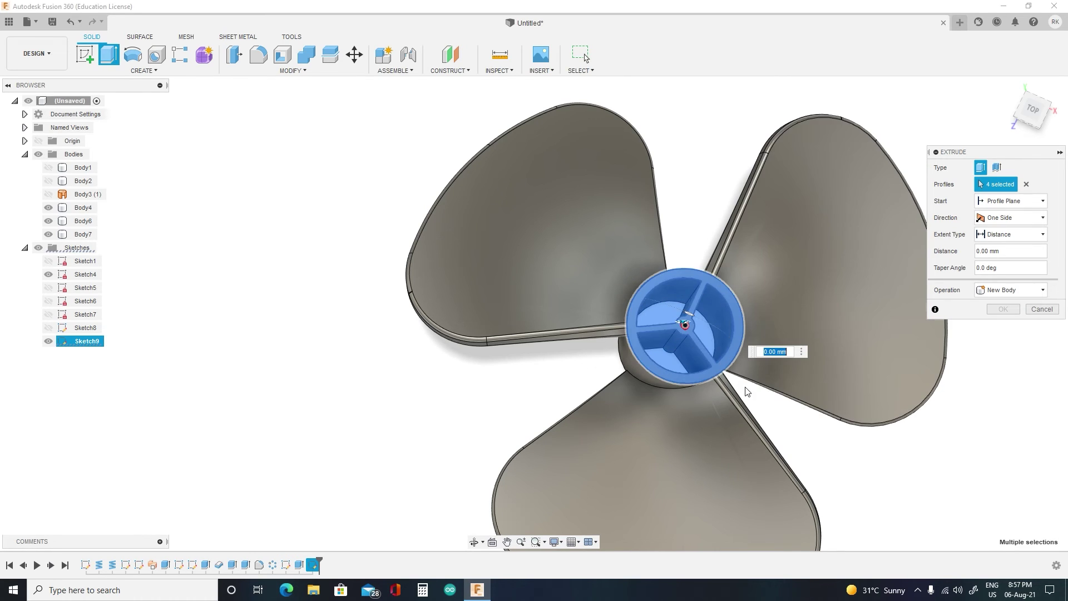
scroll(745, 378, down, 2)
text(2)
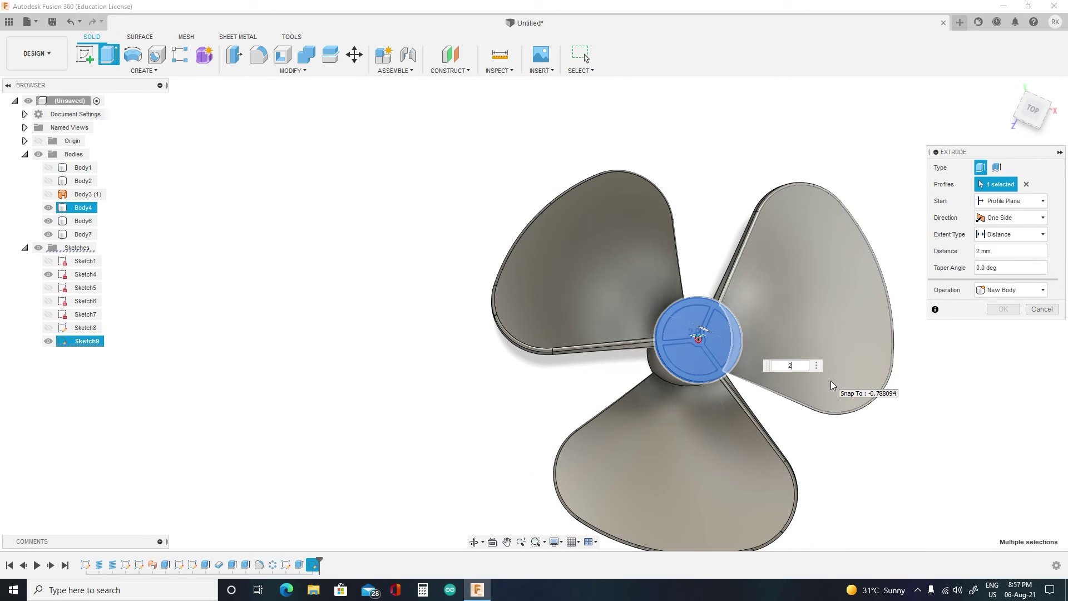
key(BackSpace)
text(5)
click(1003, 309)
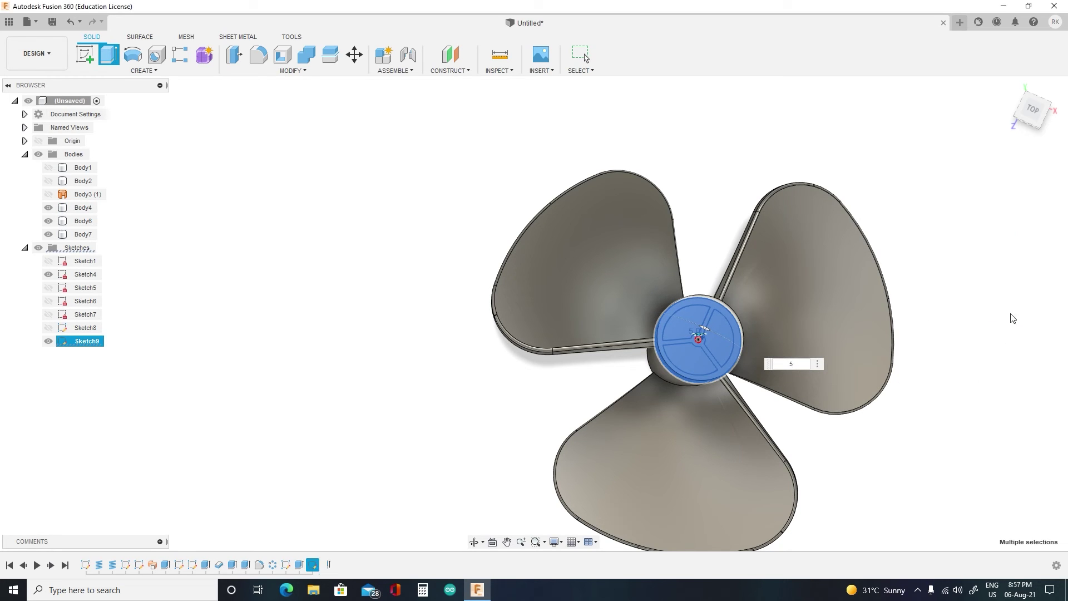
Step: Fillet the outer top edge of the hub's cap with a 1 mm radius
scroll(902, 417, down, 3)
drag(1036, 122, 1034, 73)
scroll(780, 286, down, 3)
scroll(764, 306, up, 5)
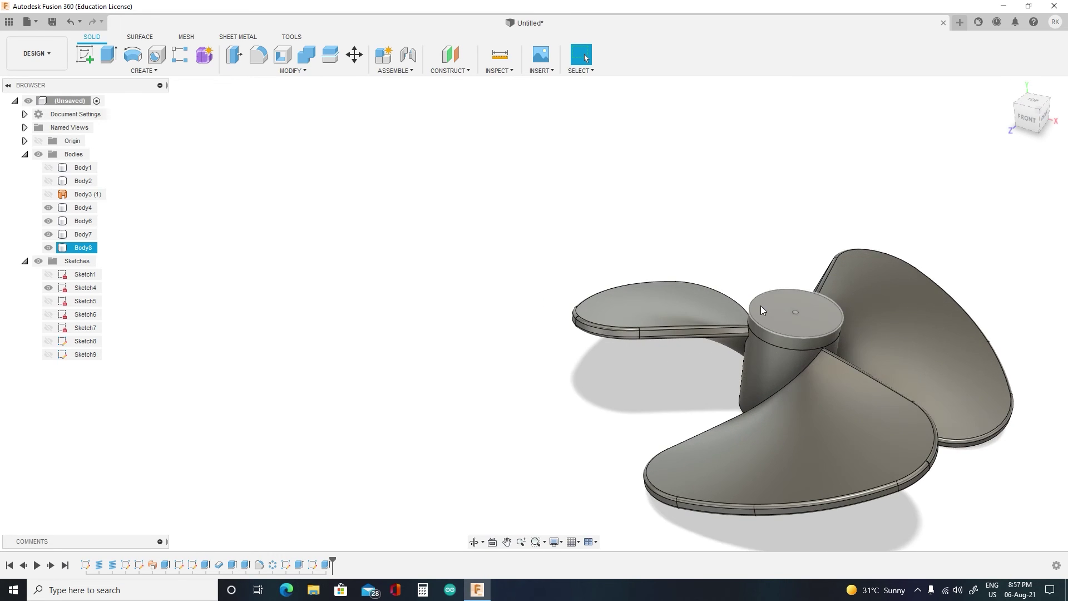
click(764, 309)
scroll(752, 358, up, 5)
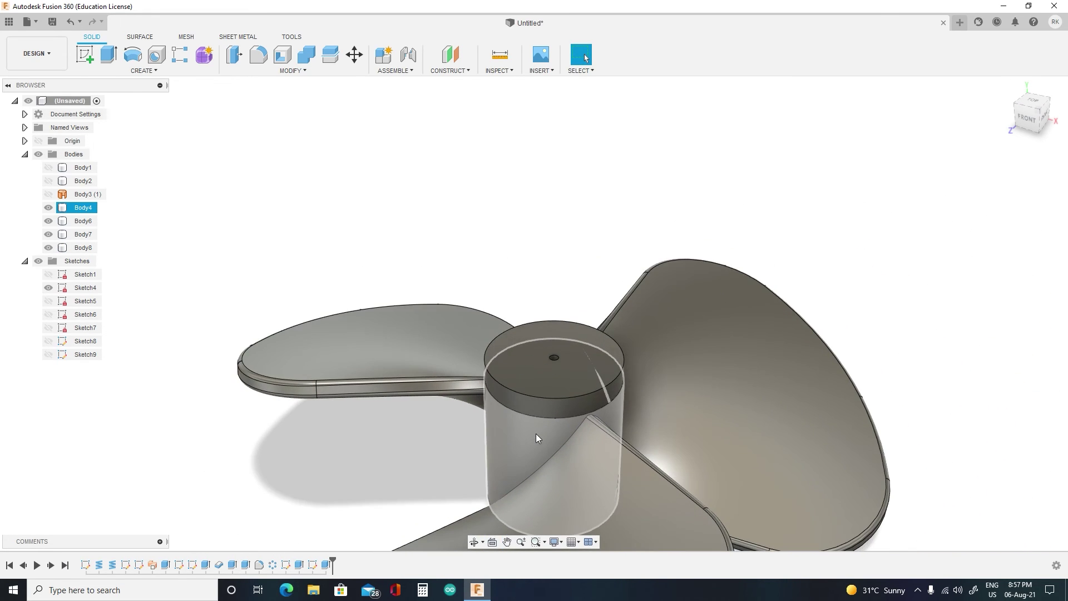
click(536, 433)
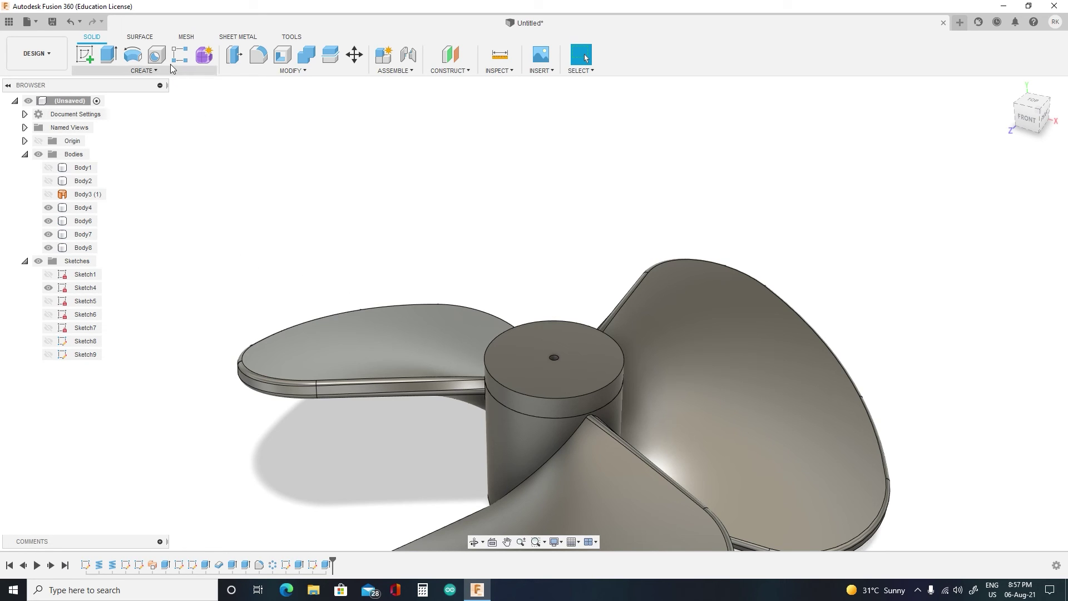
click(258, 54)
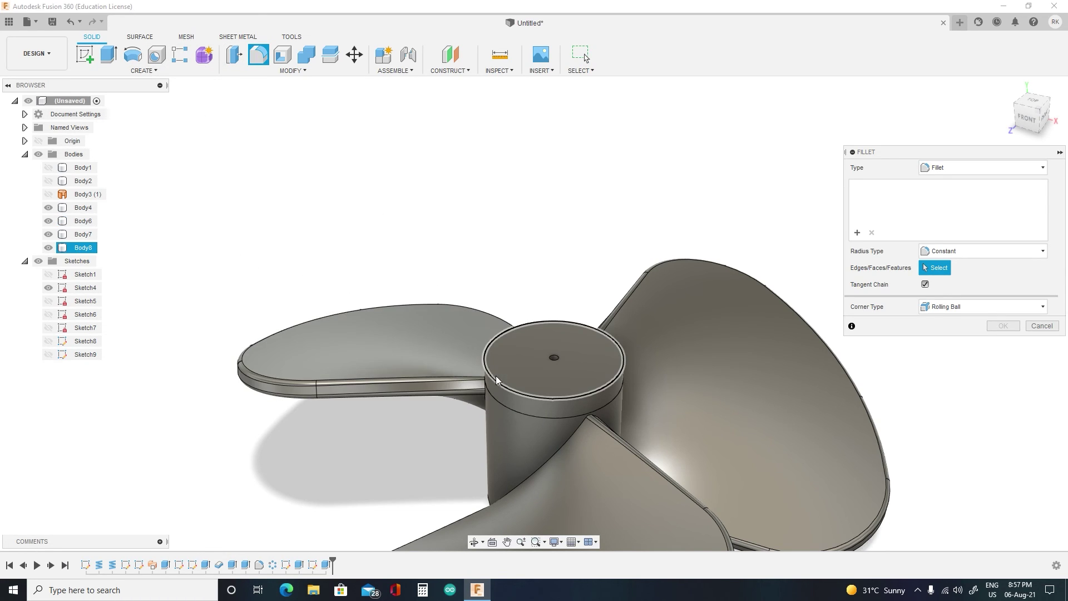
click(485, 370)
scroll(494, 381, up, 1)
scroll(495, 381, up, 4)
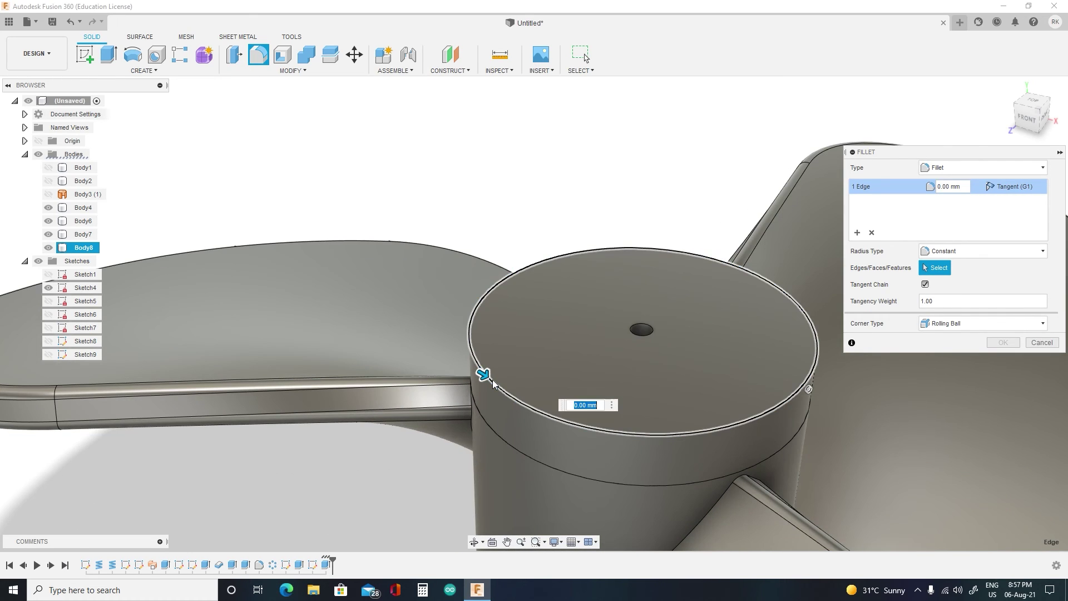
drag(488, 378, 502, 389)
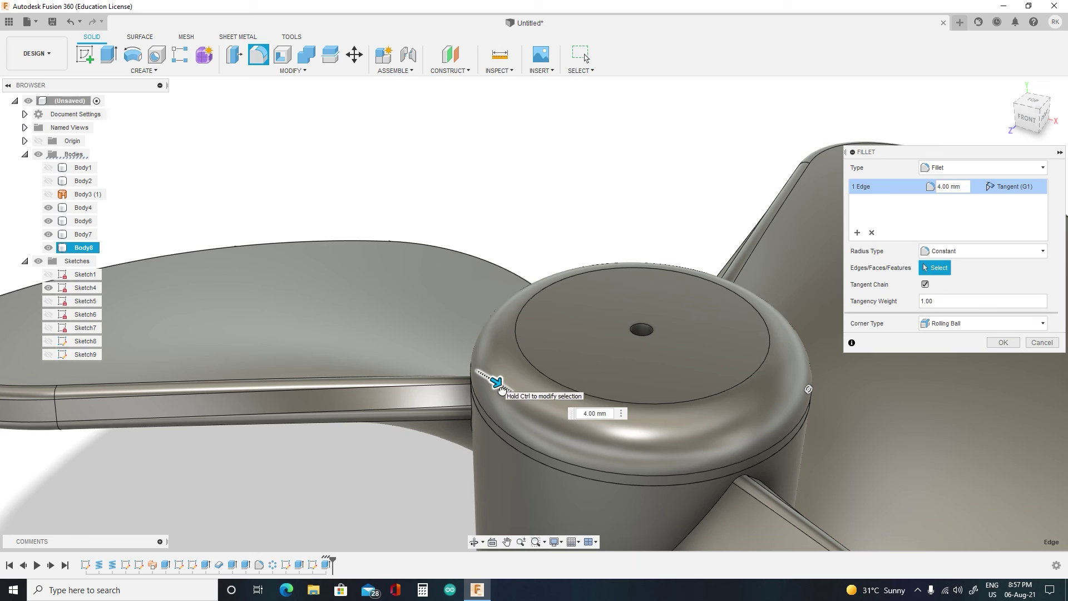
click(634, 332)
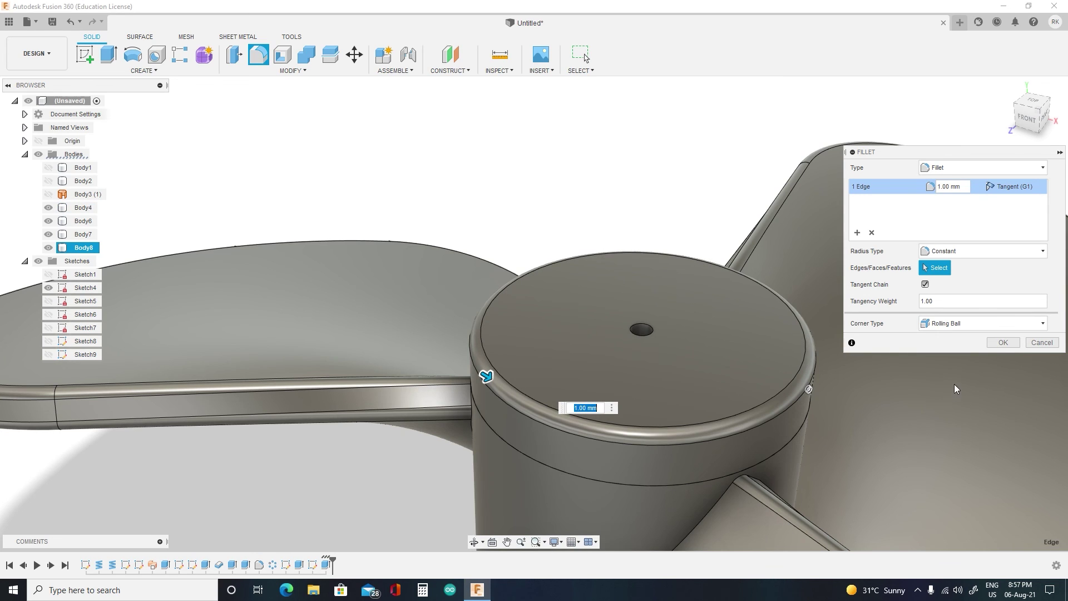
click(991, 343)
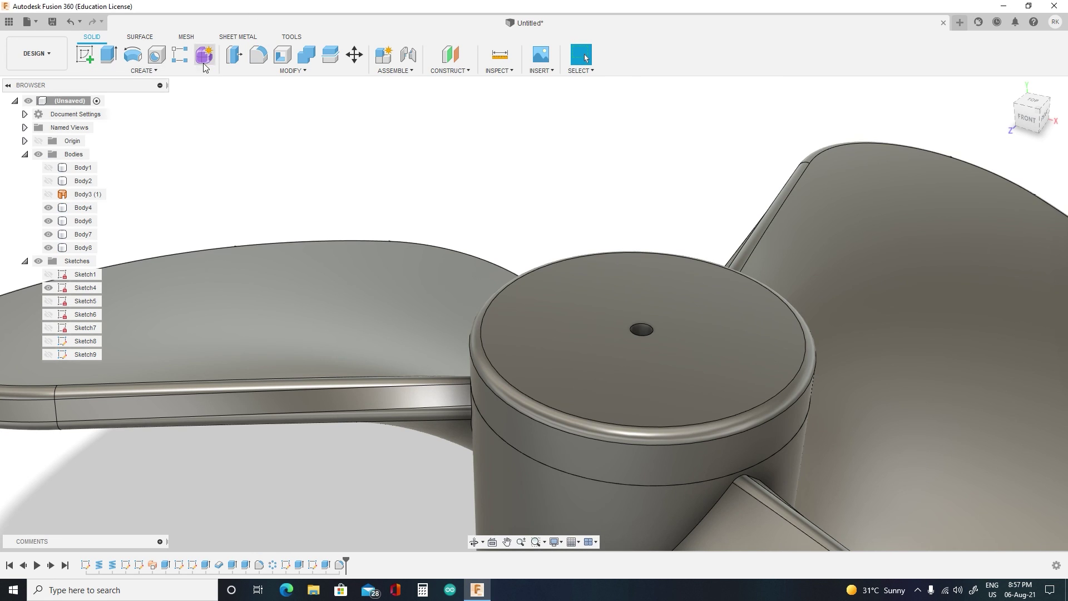
Step: Fillet the edge of the cap's central hole with a 2 mm radius
click(259, 55)
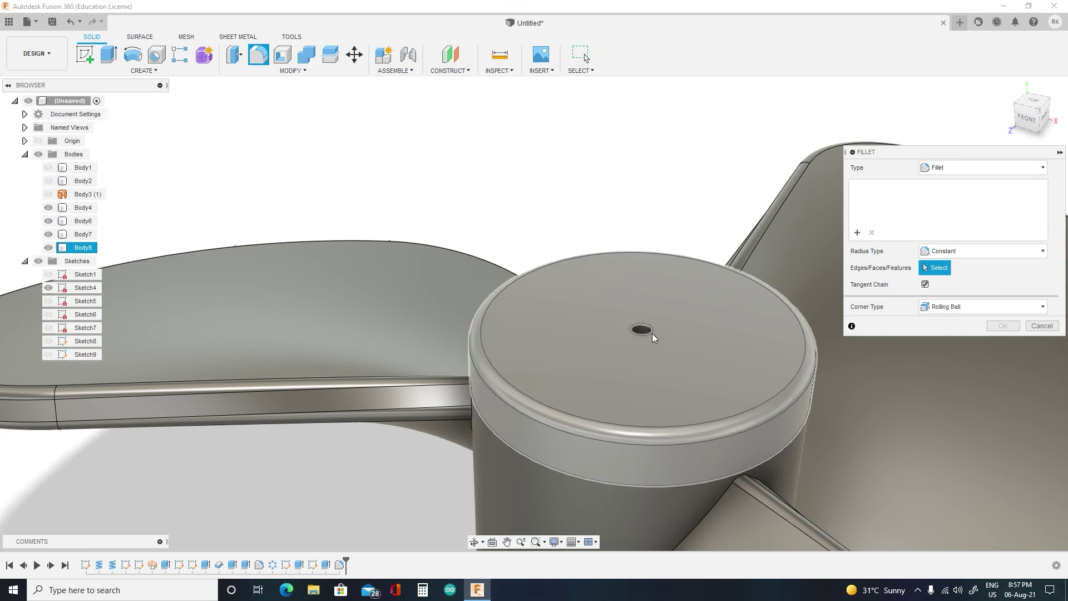
click(646, 332)
drag(656, 337, 659, 341)
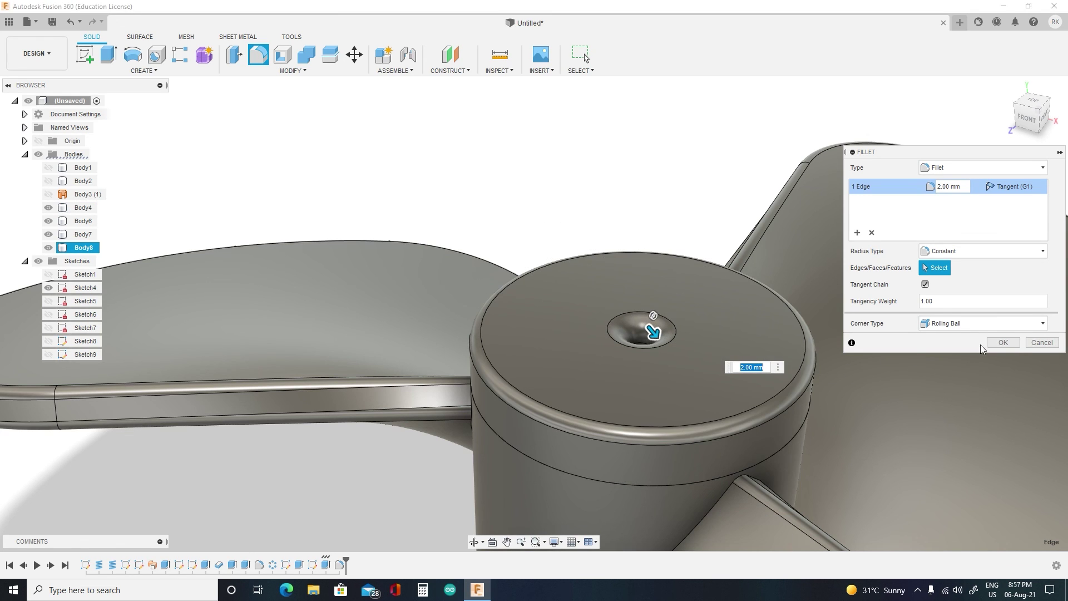
click(999, 342)
scroll(710, 408, down, 5)
mouse_move(534, 307)
shift+middle_down()
mouse_move(601, 440)
mouse_move(534, 301)
shift+middle_up()
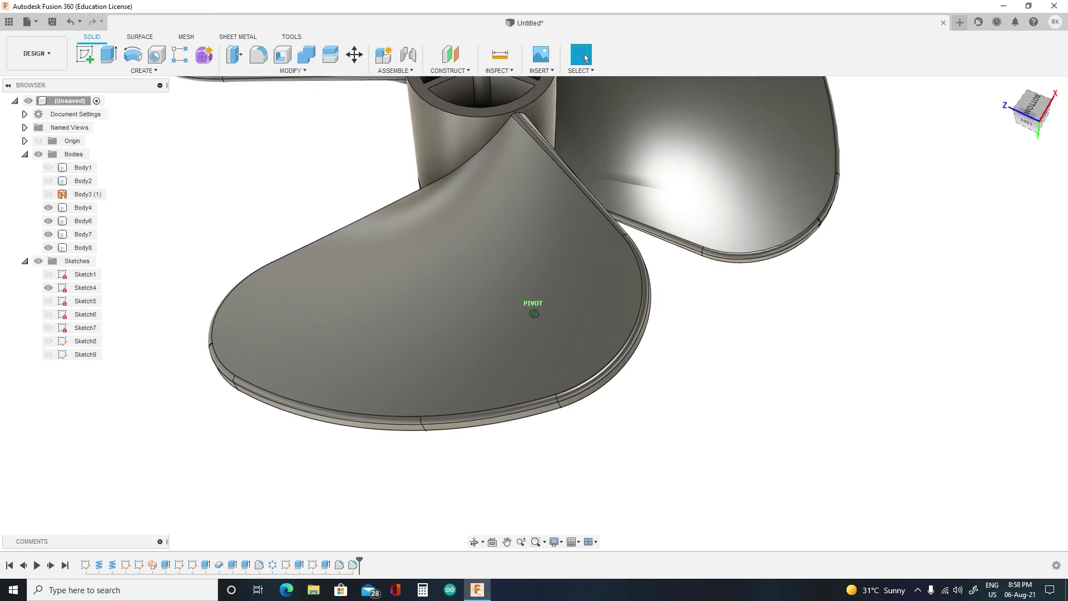
scroll(767, 207, down, 8)
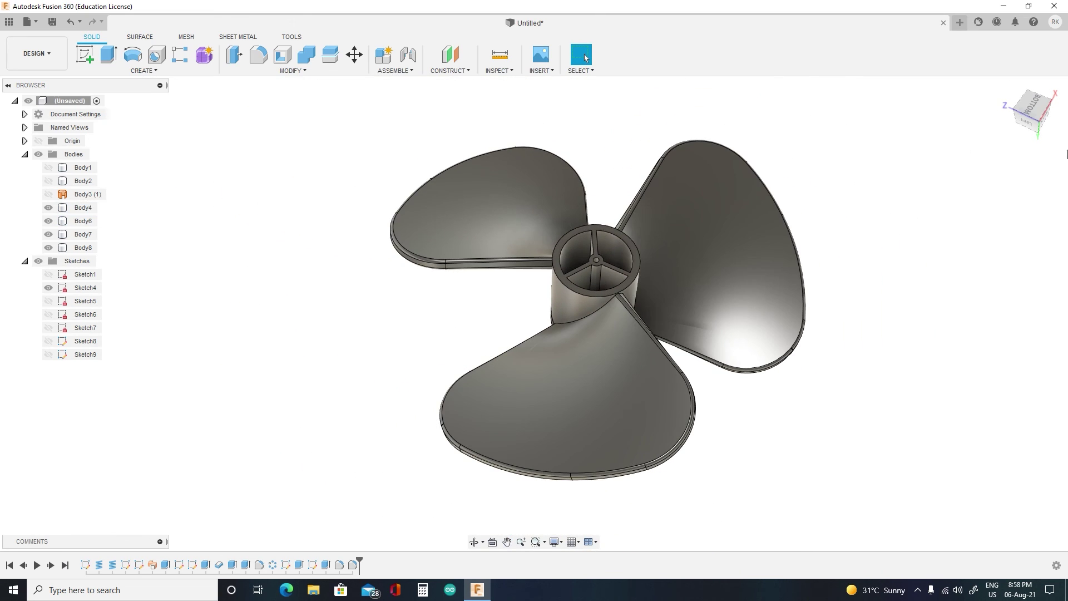